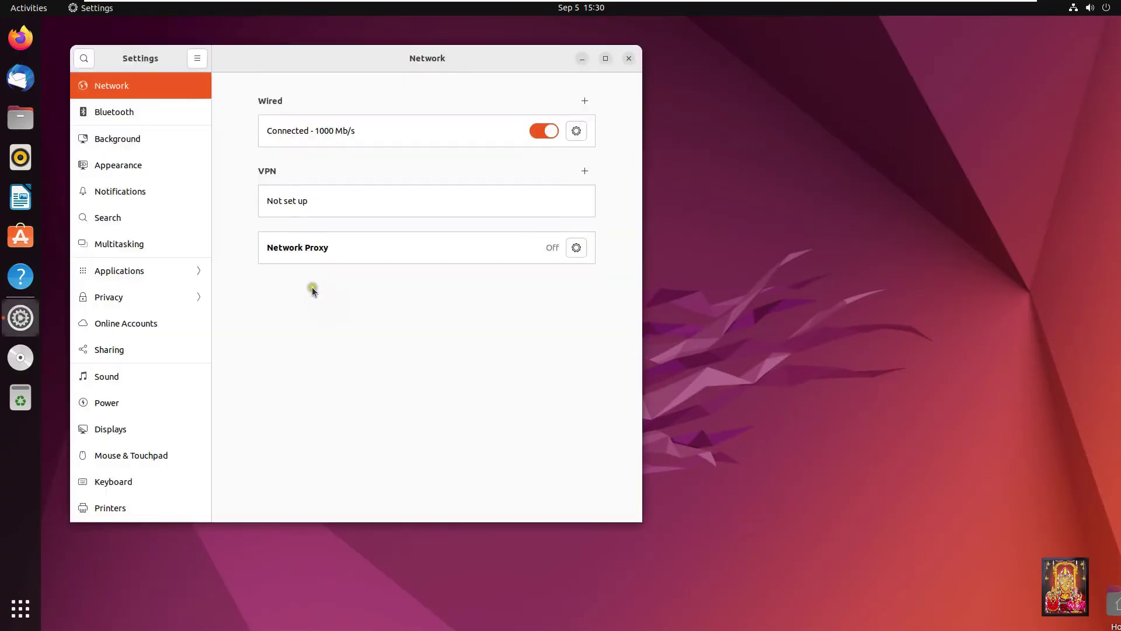
Search the system settings for "date", review the Date & Time configuration and close the settings.
click(83, 58)
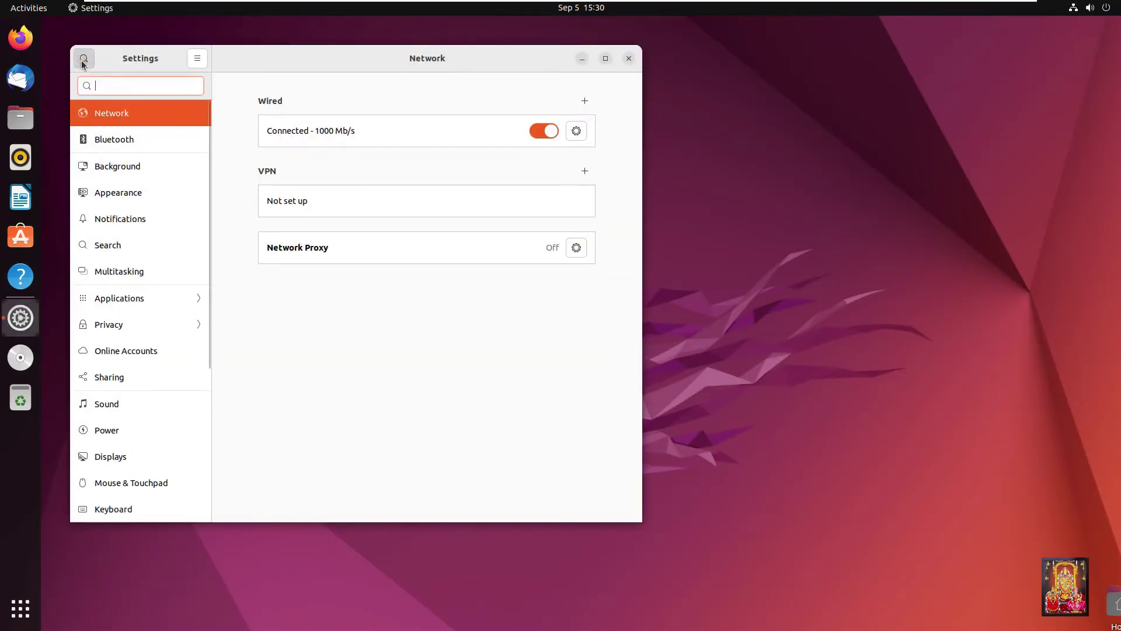
text(date)
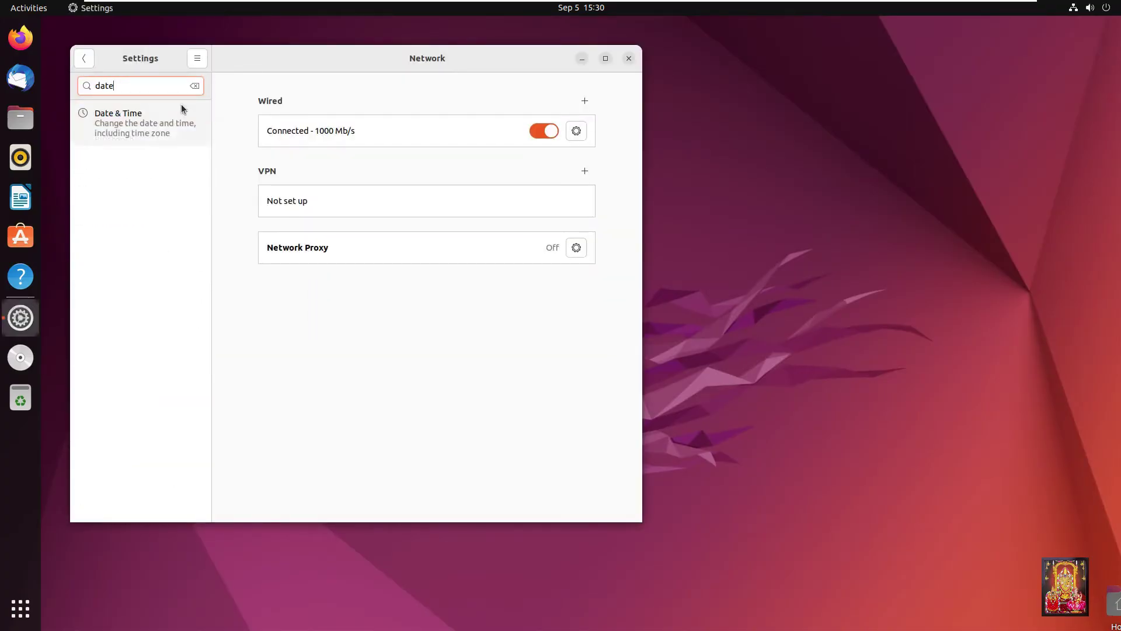
click(120, 118)
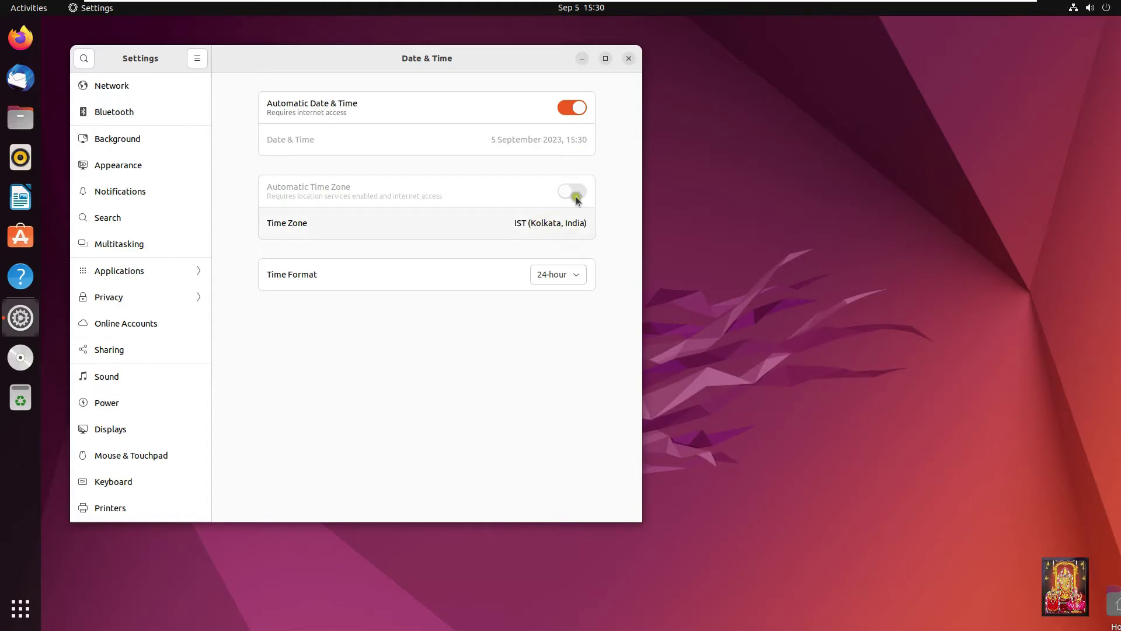
click(629, 59)
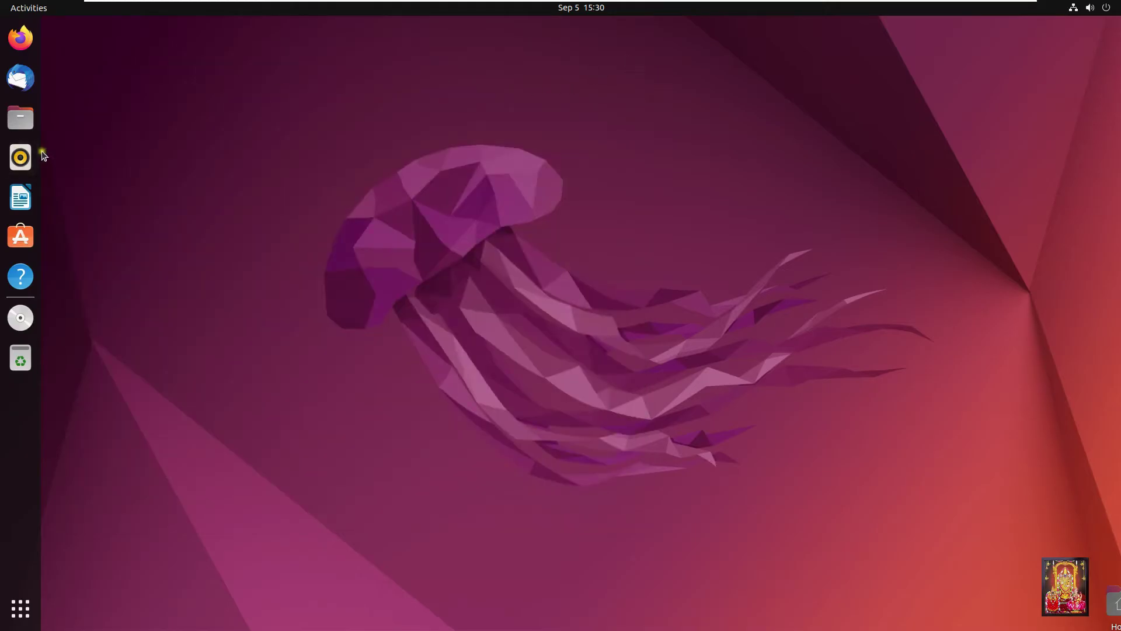
Open a terminal in the Desktop folder and enlarge its text by three zoom levels.
right_click(127, 153)
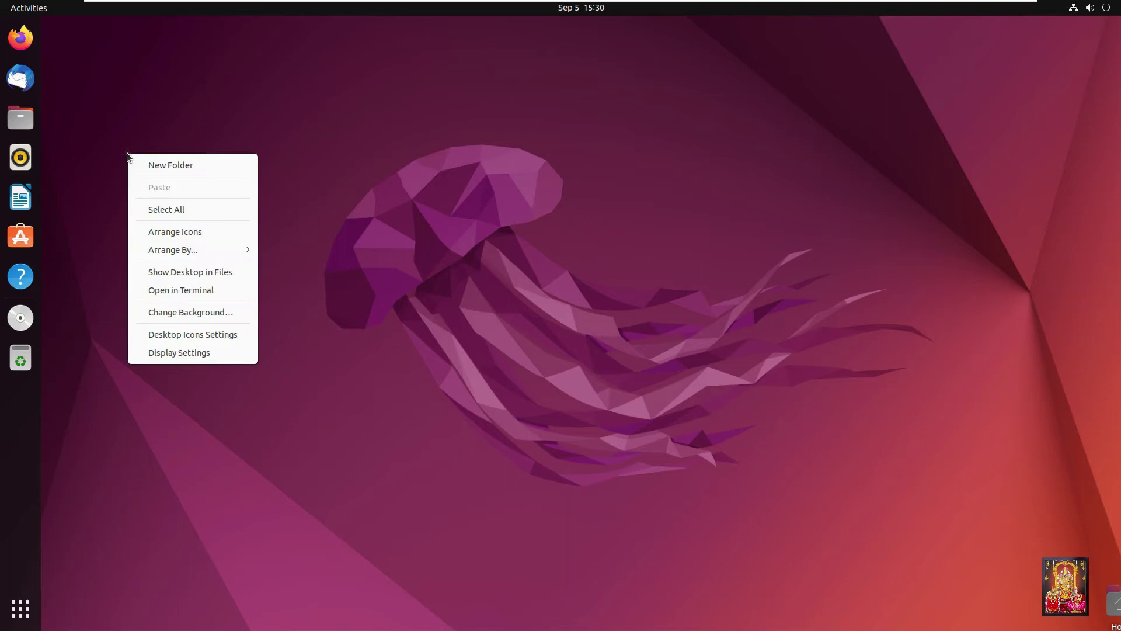
click(185, 289)
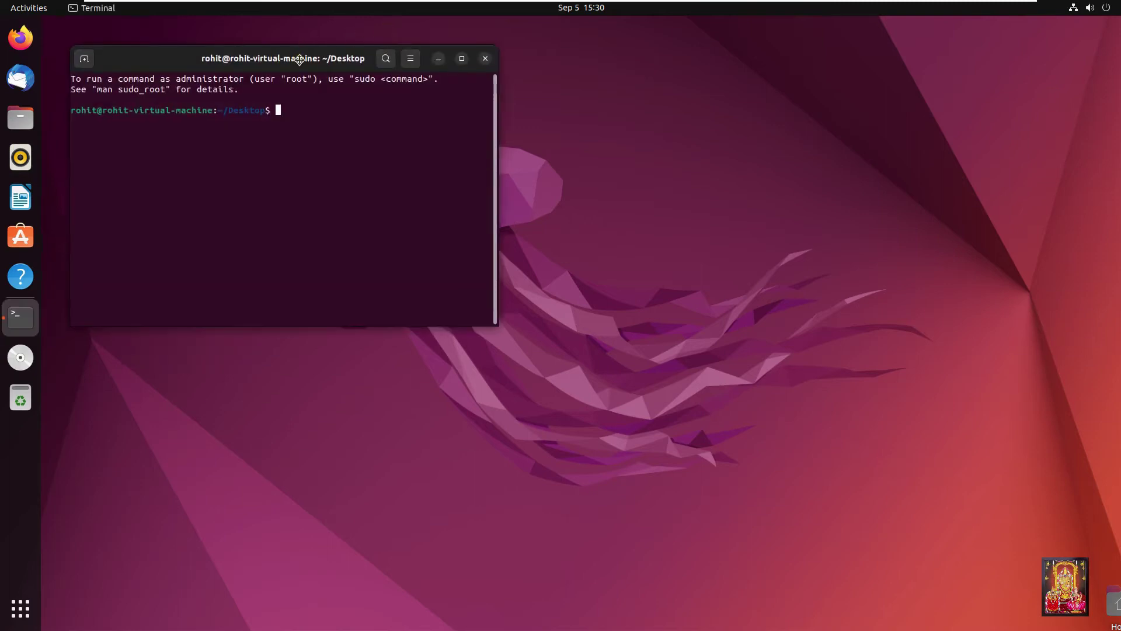
drag(296, 57, 332, 65)
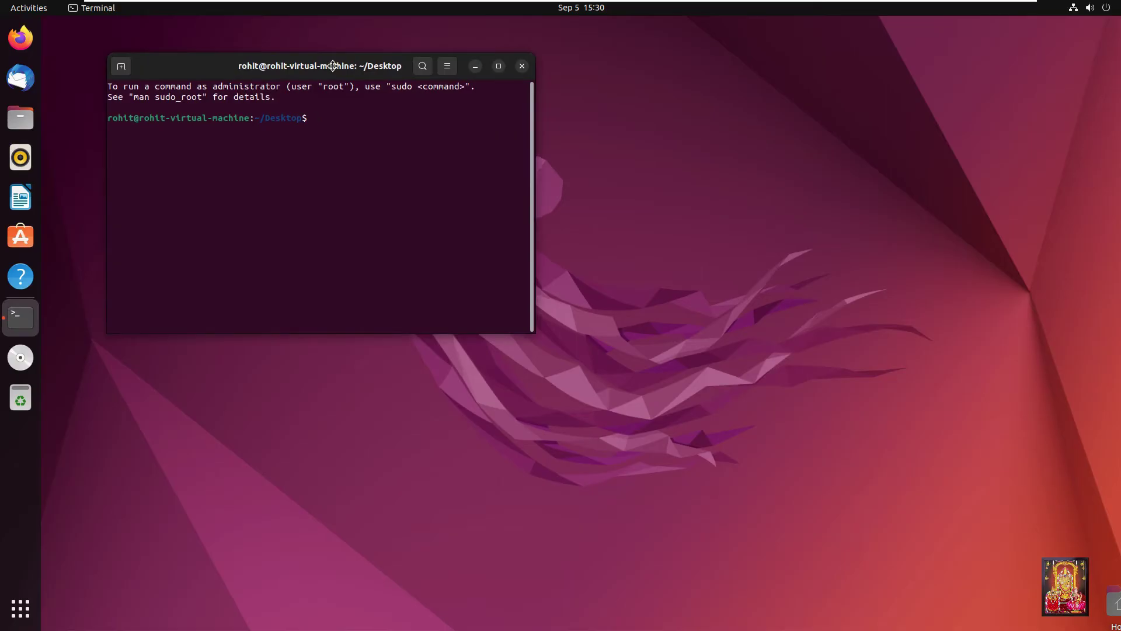
key(ctrl+plus)
key(ctrl+plus)
key(ctrl+plus)
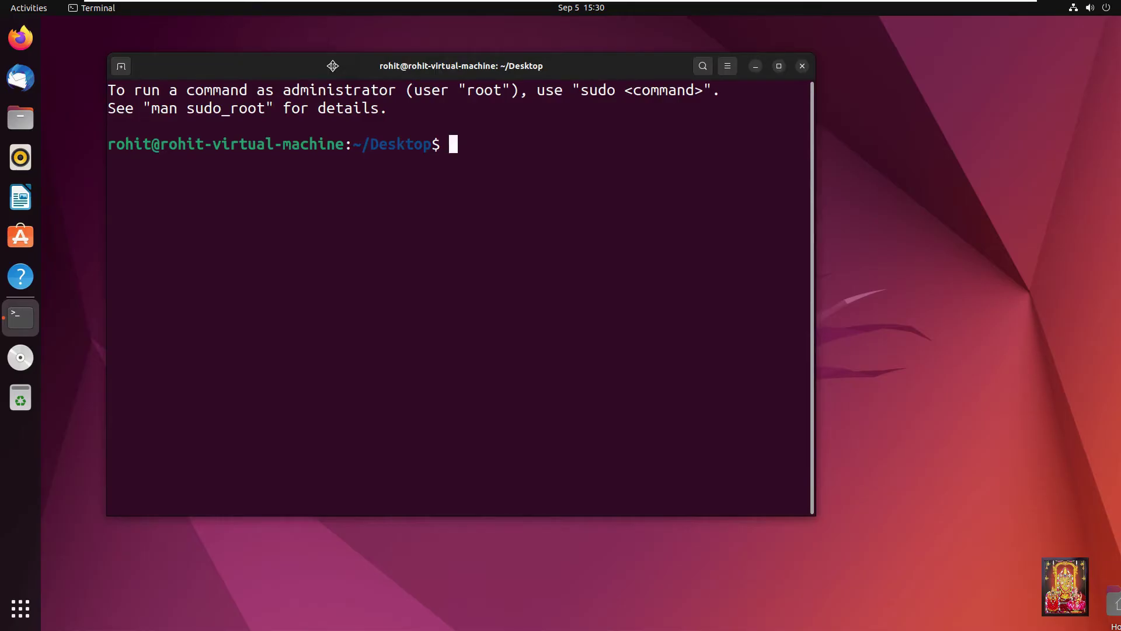
Install the net-tools package with sudo apt install, authenticating with the account password.
text(sudo ap)
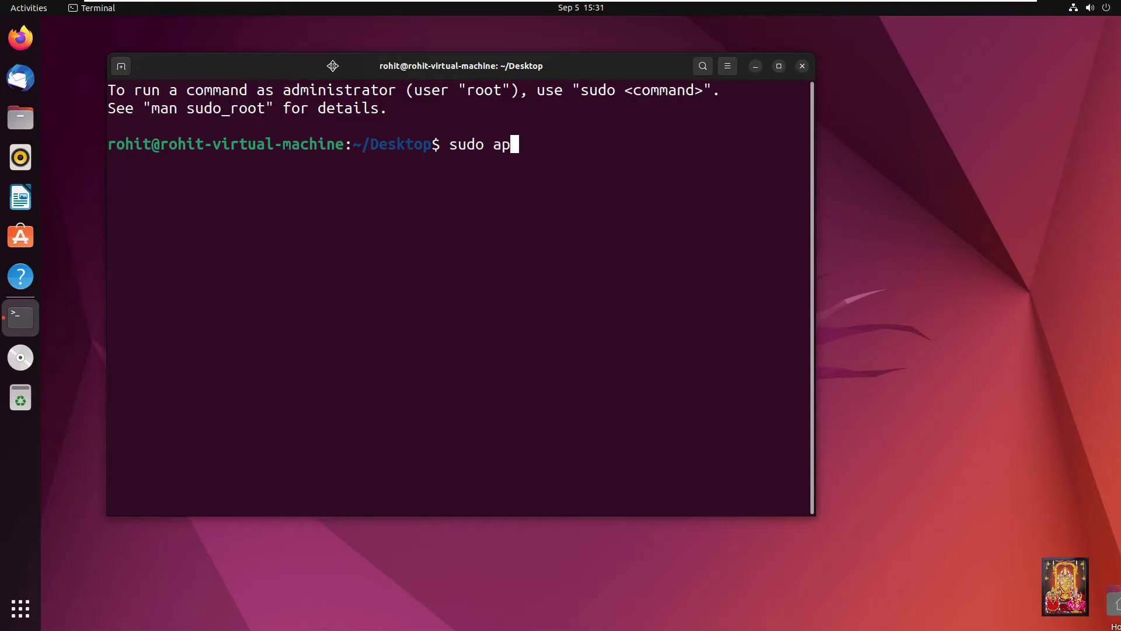
text(t install )
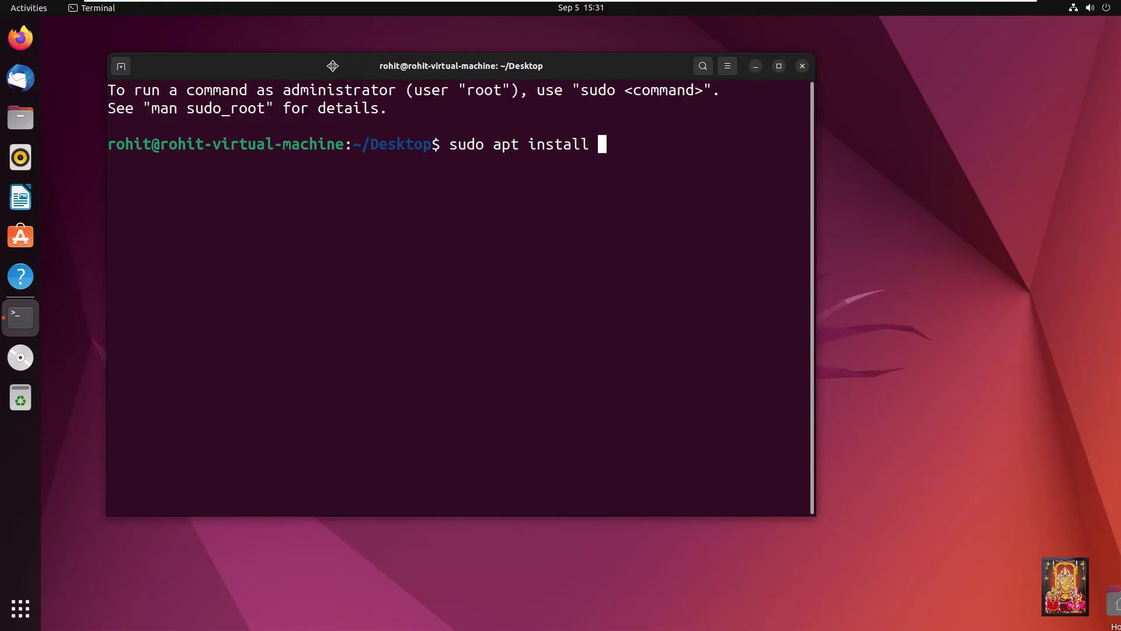
text(net-tools)
key(Return)
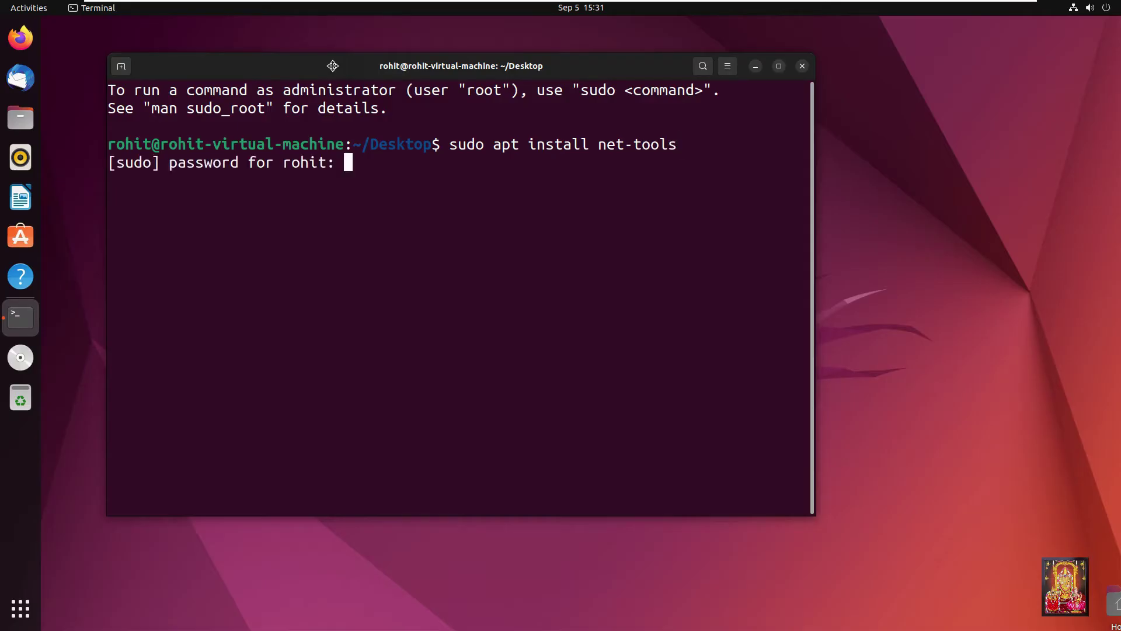
key(Return)
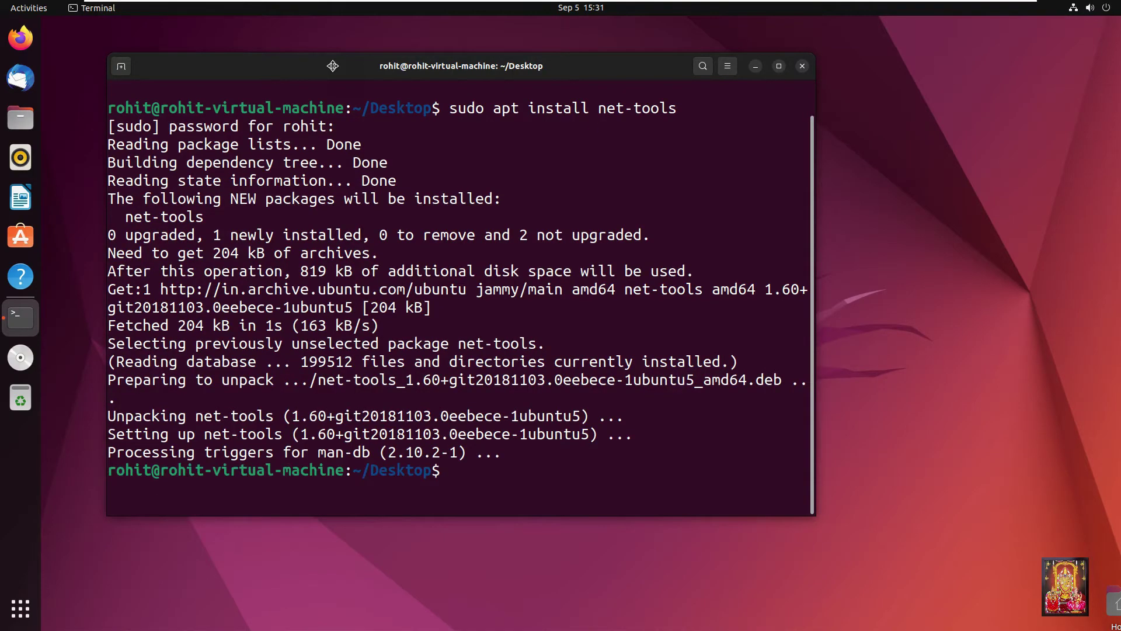
Clear the terminal, run ifconfig to examine the network interface addresses, and clear the output again.
text(clear)
key(Return)
text(ifconfig)
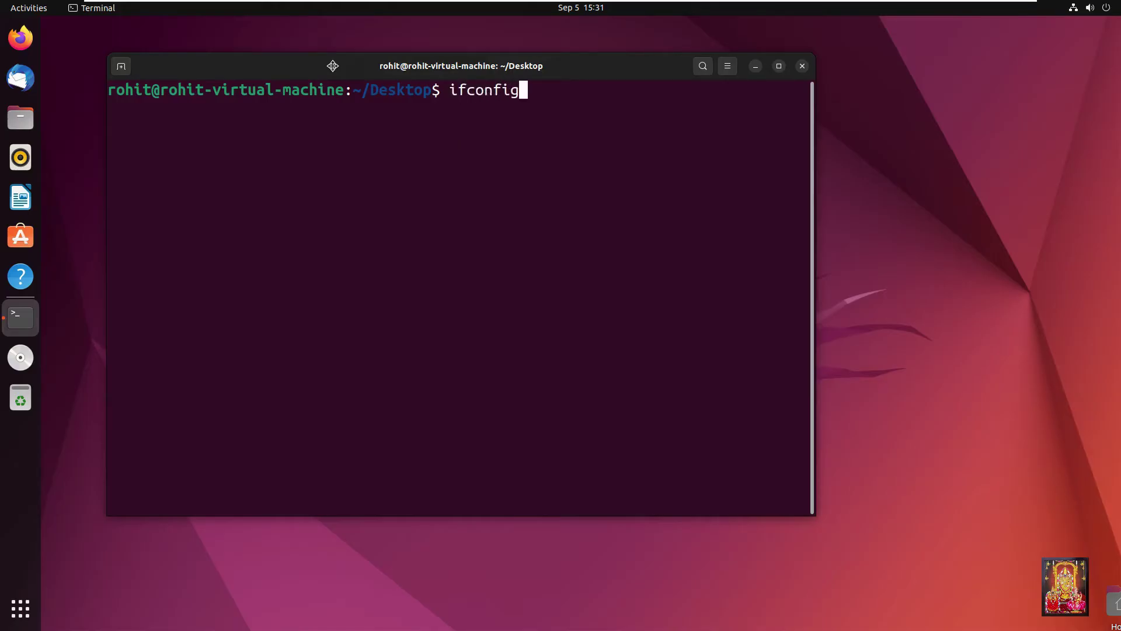
key(Return)
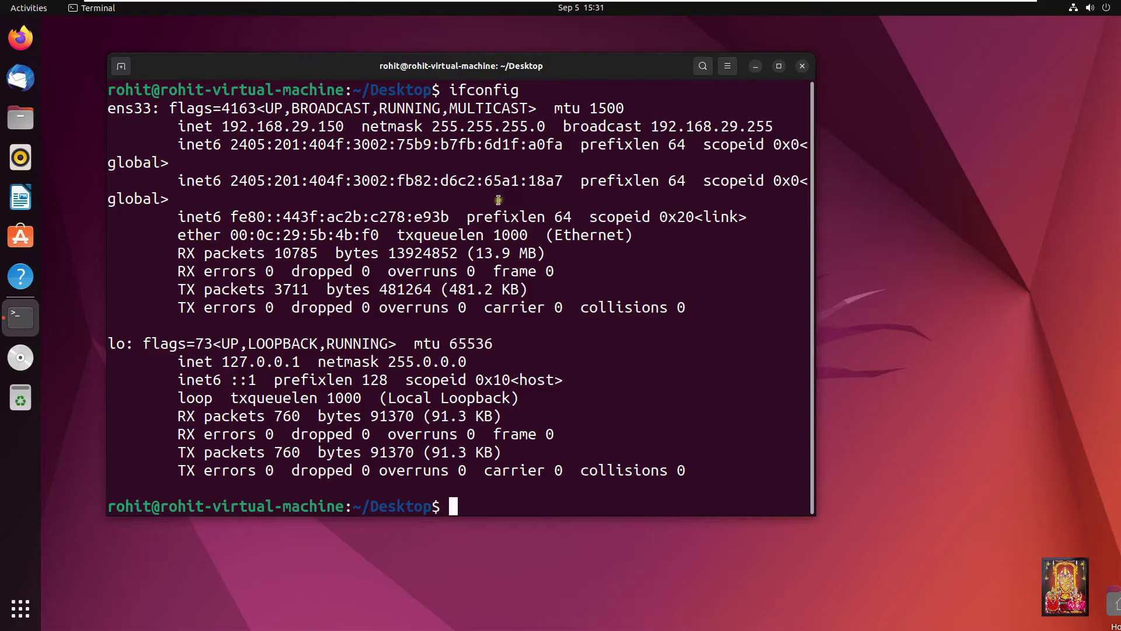
drag(640, 67, 644, 56)
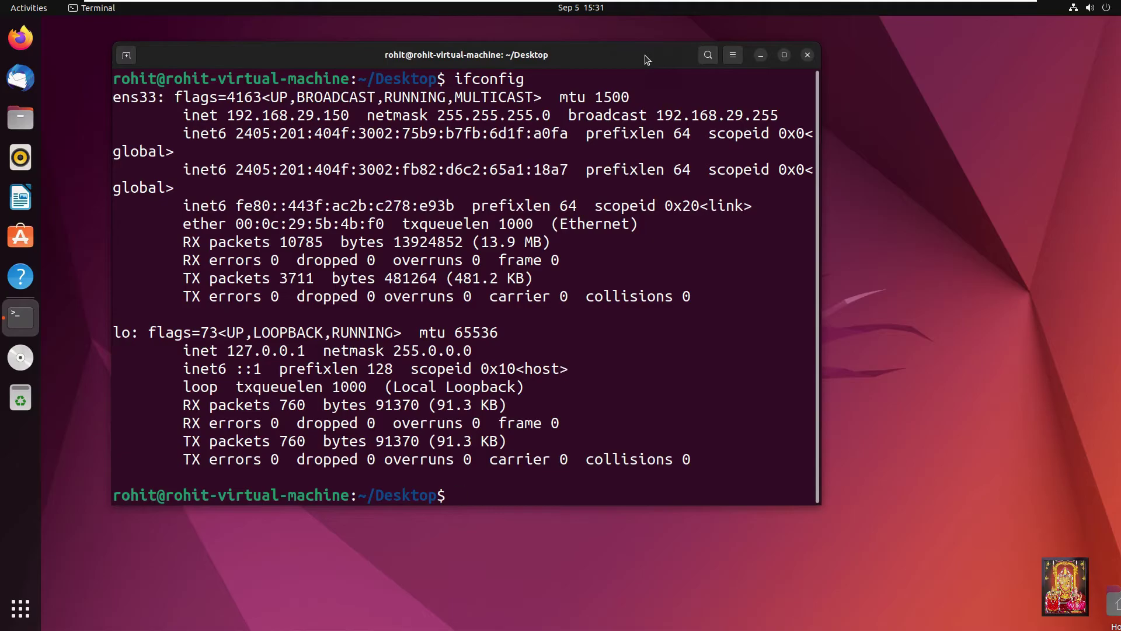
text(clear)
key(Return)
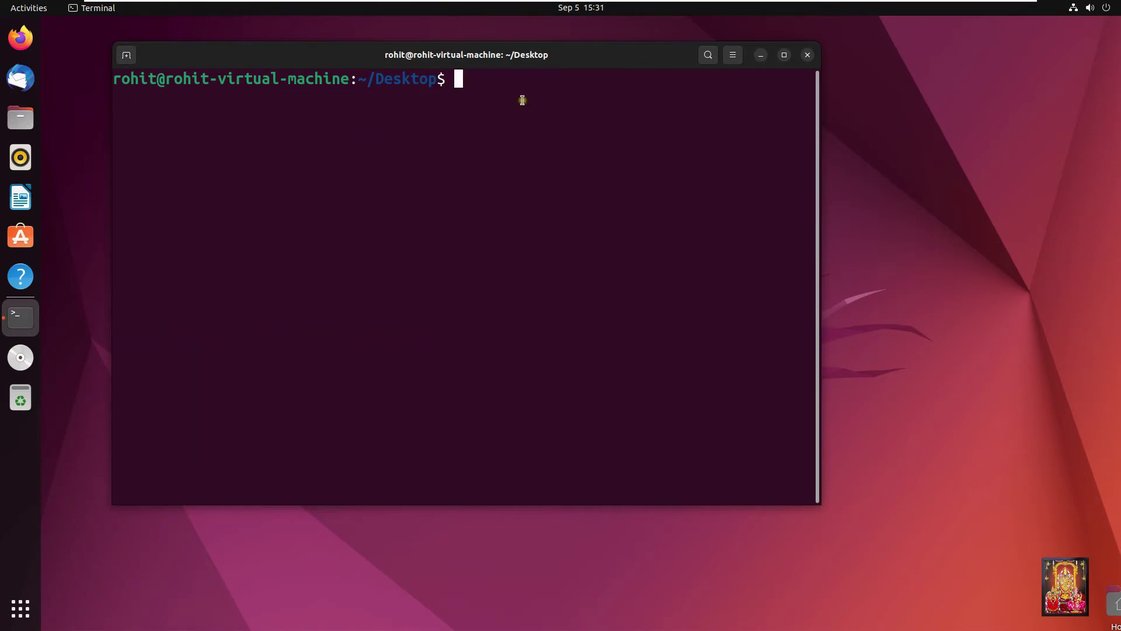
Inspect the wired connection's details and manual IPv4 addresses in the network settings, then close them without applying changes.
click(1073, 8)
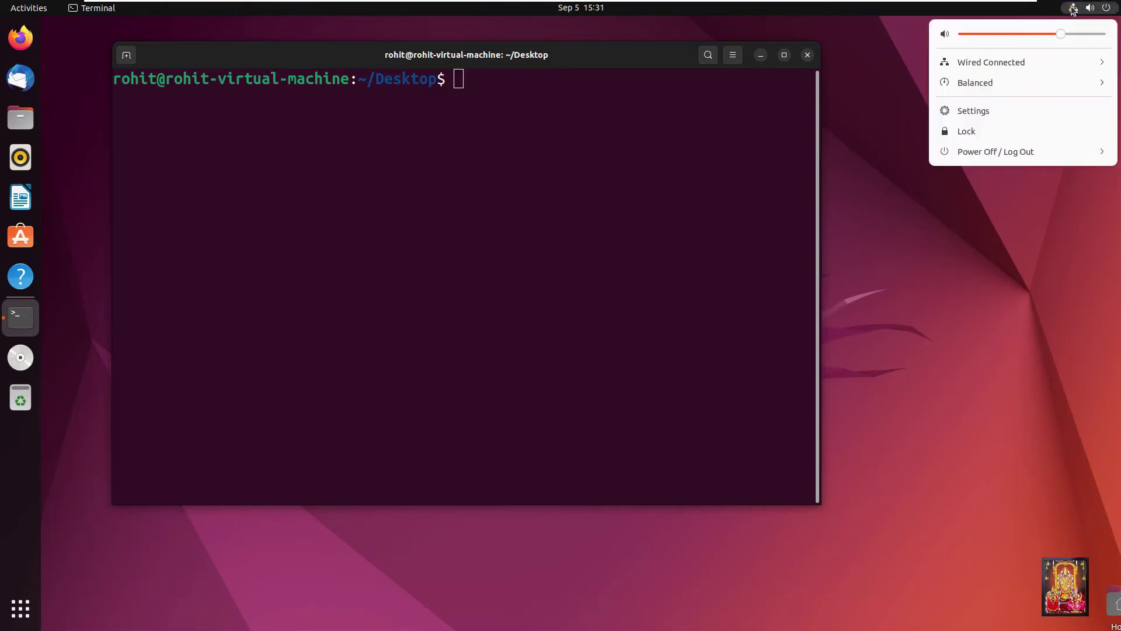
click(991, 63)
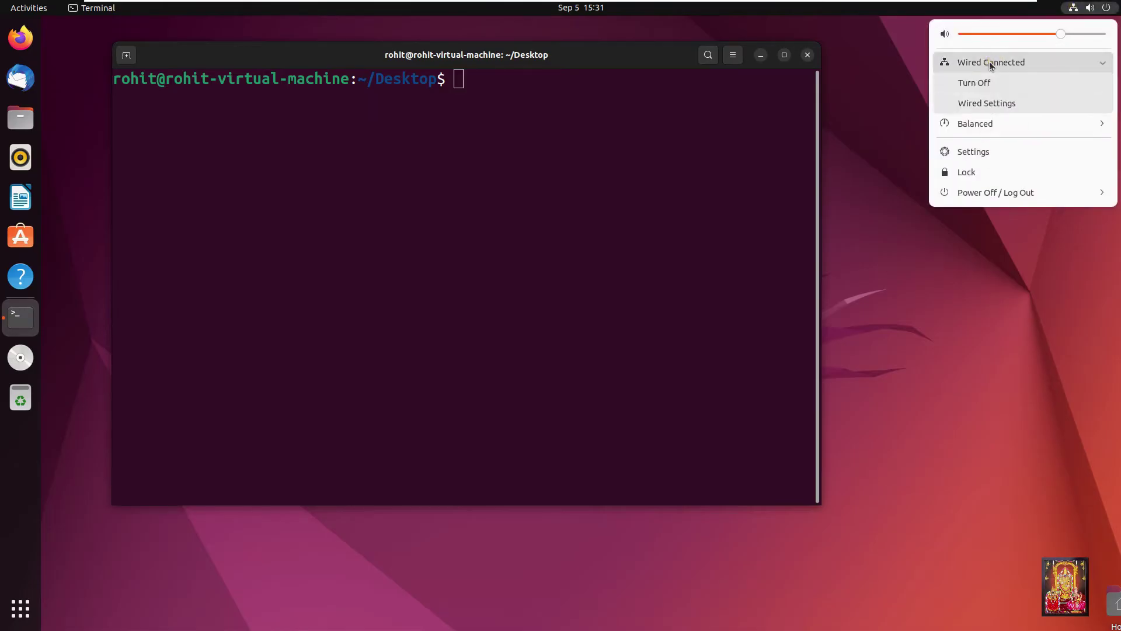
click(972, 112)
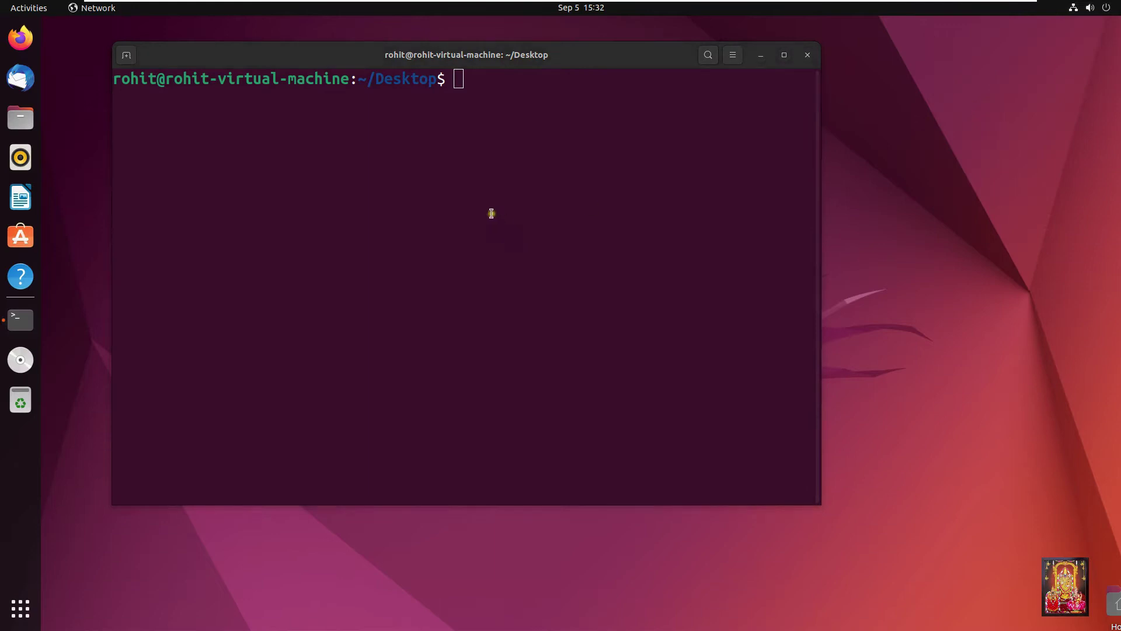
click(576, 131)
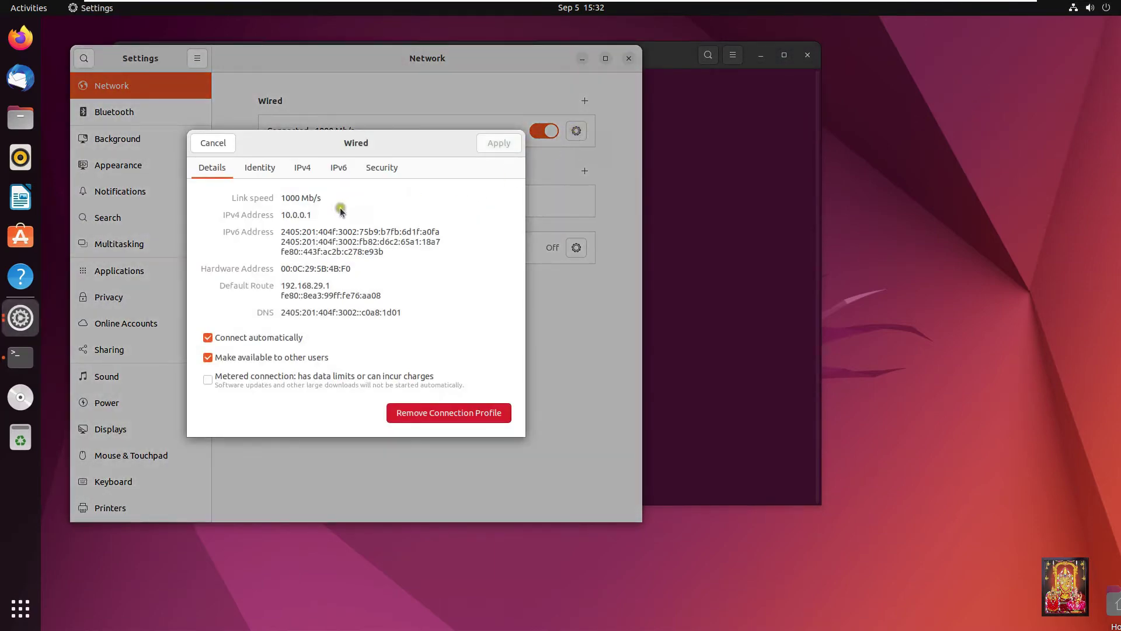
drag(283, 216, 314, 213)
click(309, 168)
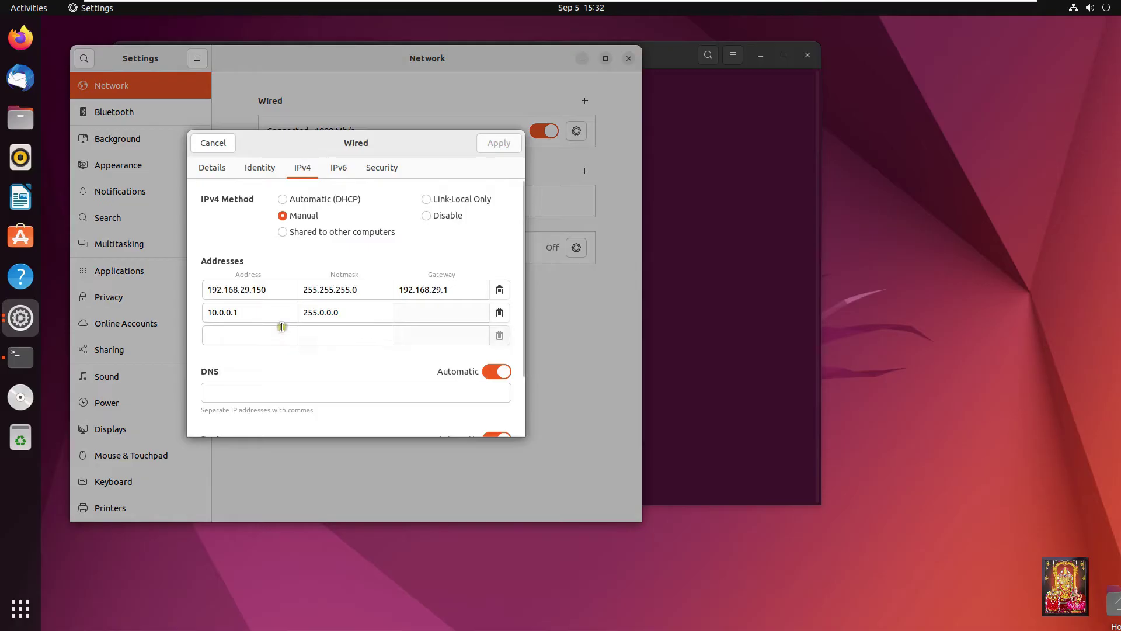
click(268, 291)
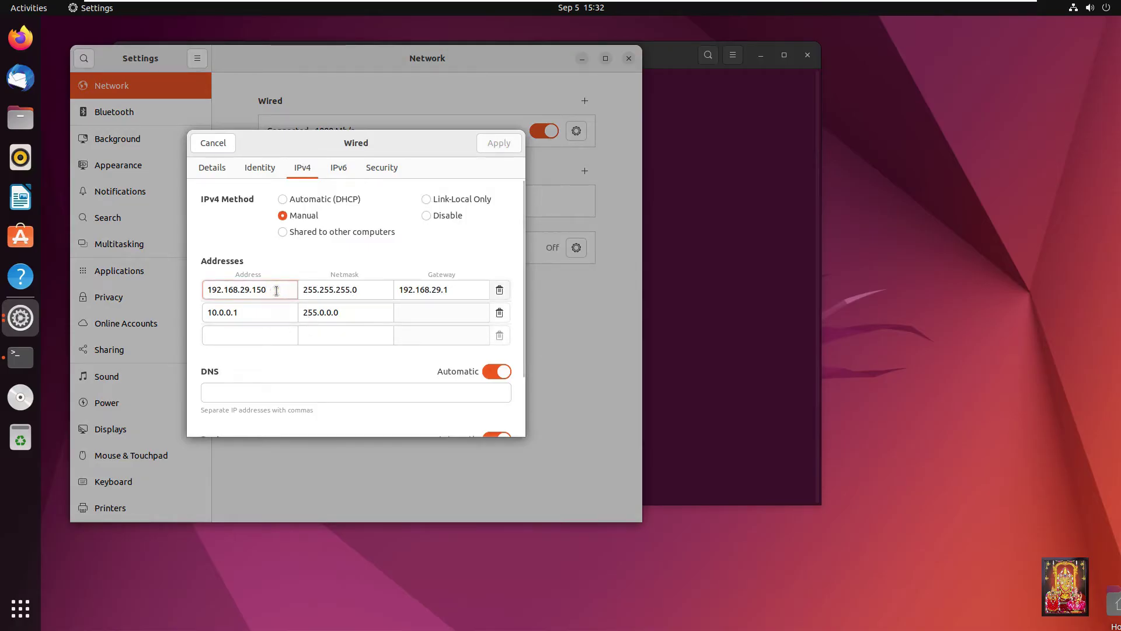
click(253, 312)
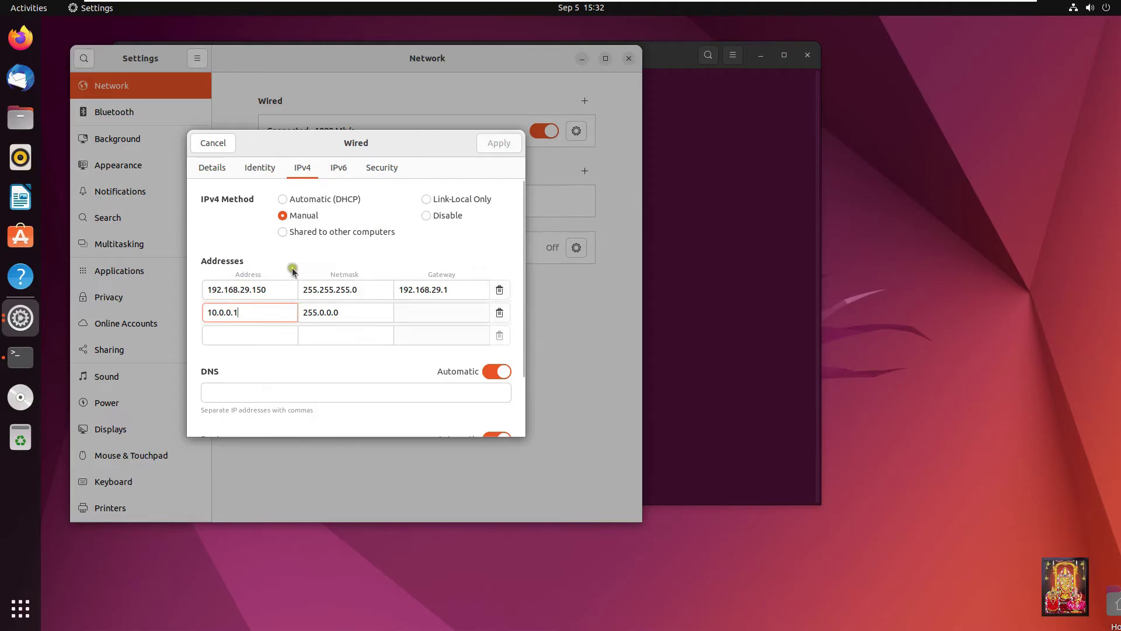
click(214, 145)
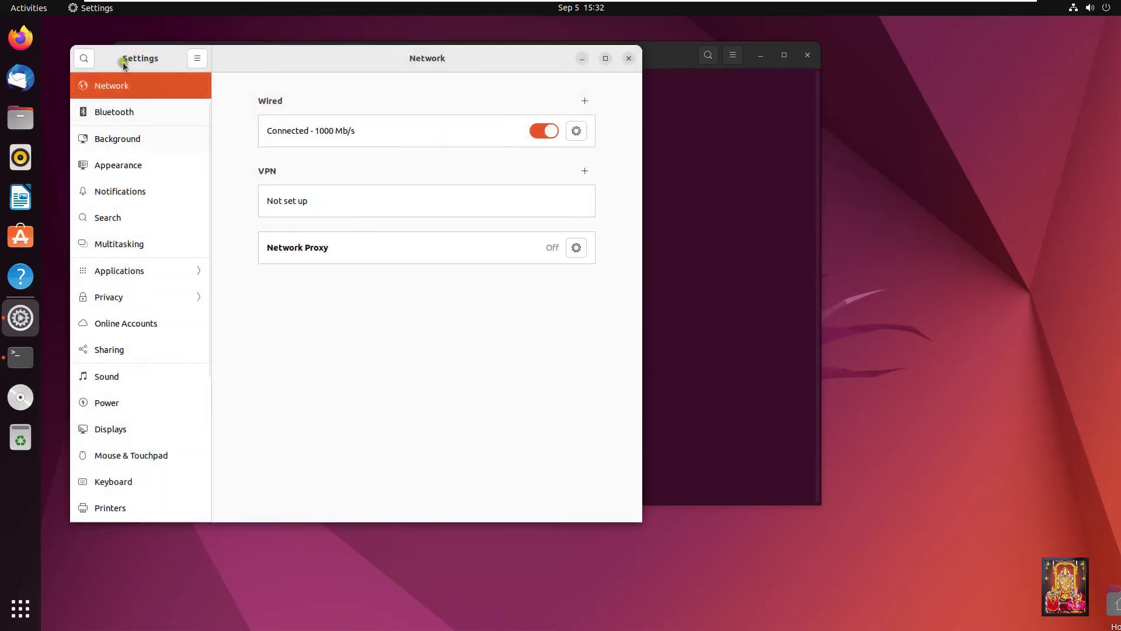
click(629, 58)
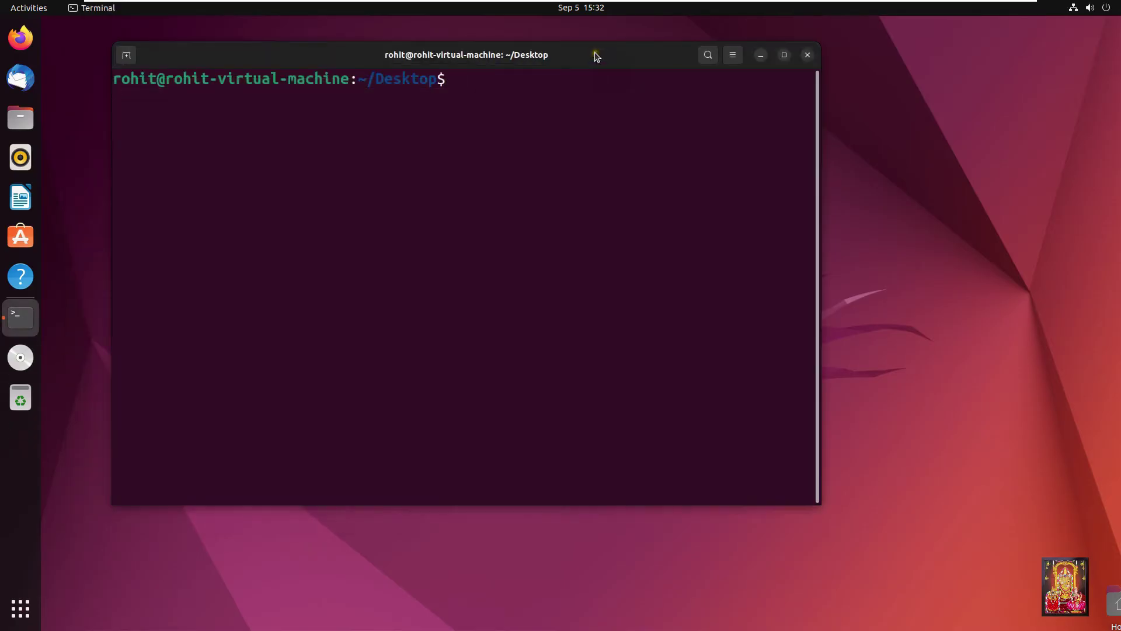
Refresh the package lists with sudo apt update and clear the terminal.
text(sudo apt update)
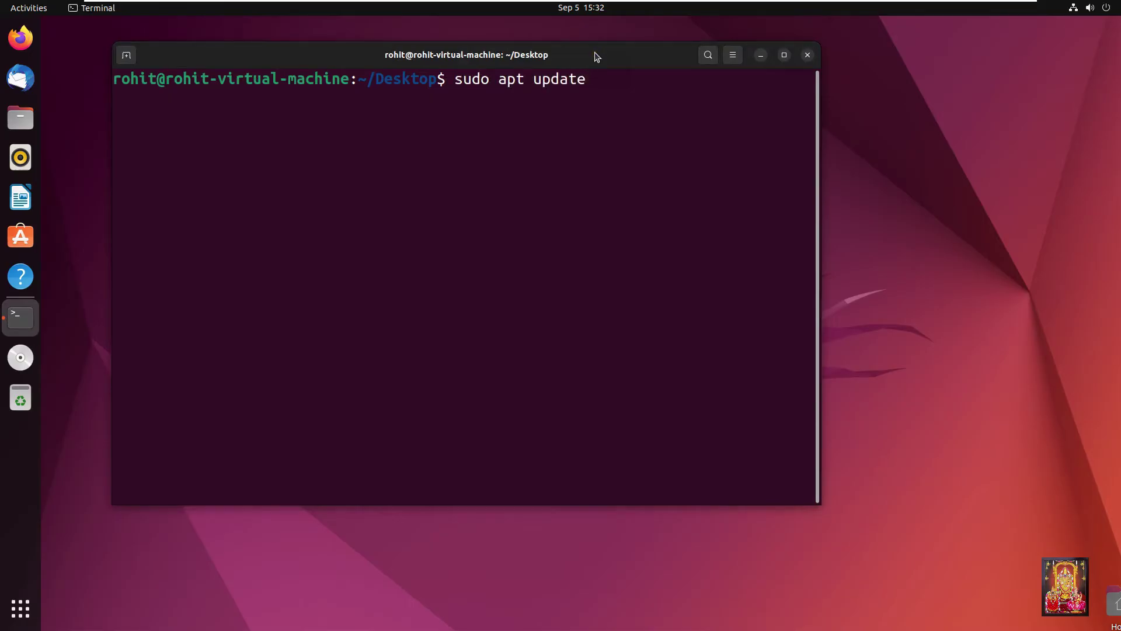
key(Return)
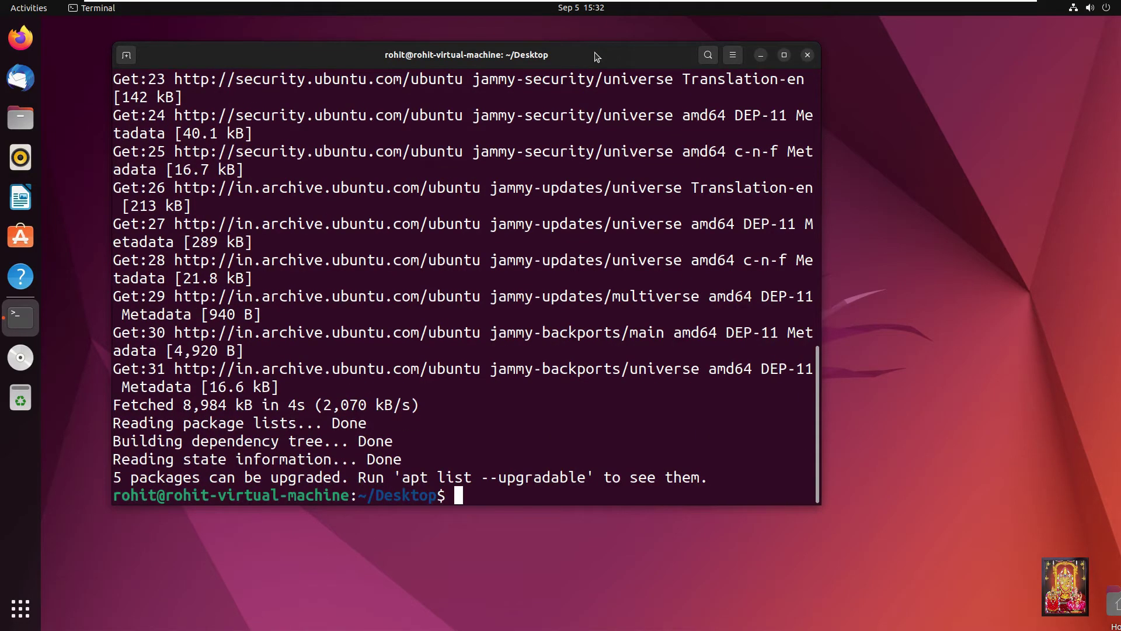
text(clear)
key(Return)
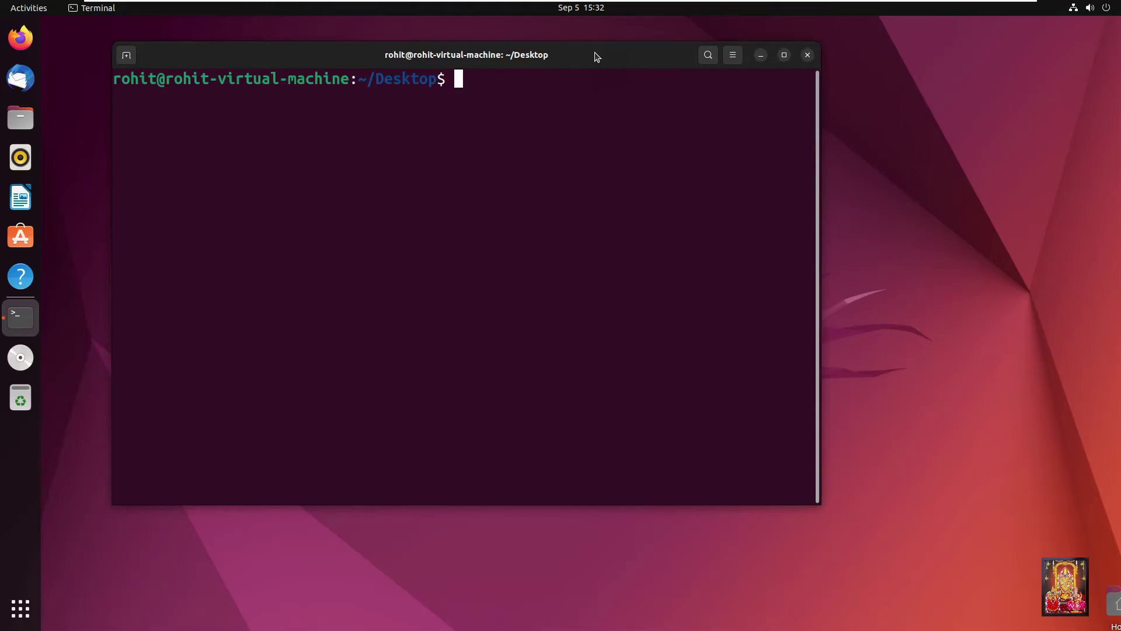
Edit /etc/hostname in nano with sudo, replace the hostname with dc.rs.local, save the file and exit.
text(sudo nano)
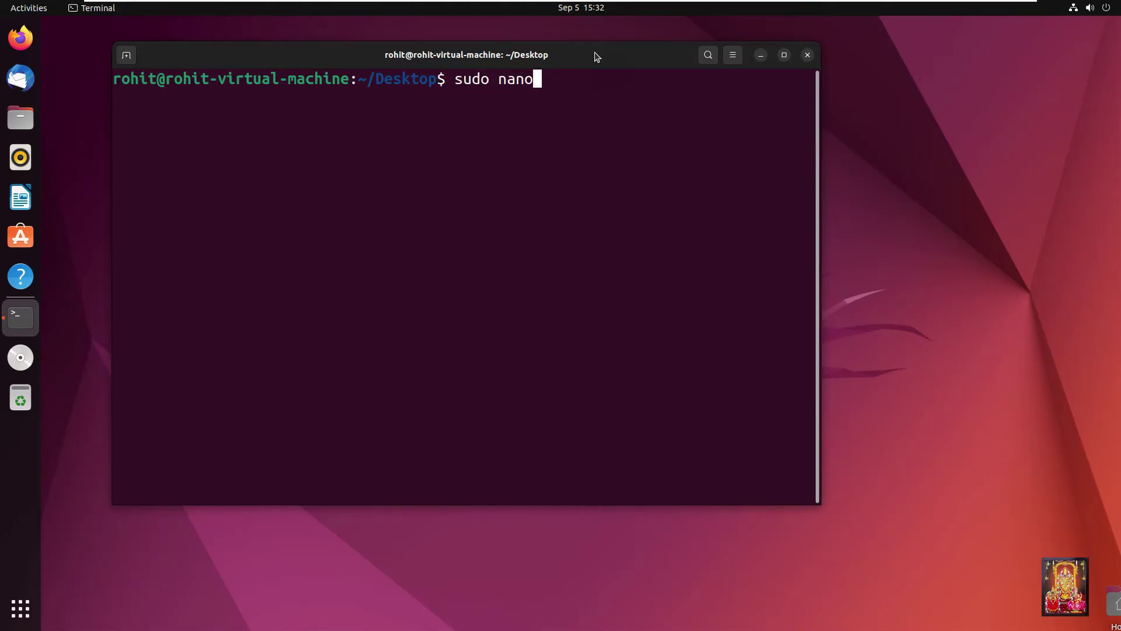
text( /etc/hostname)
key(Return)
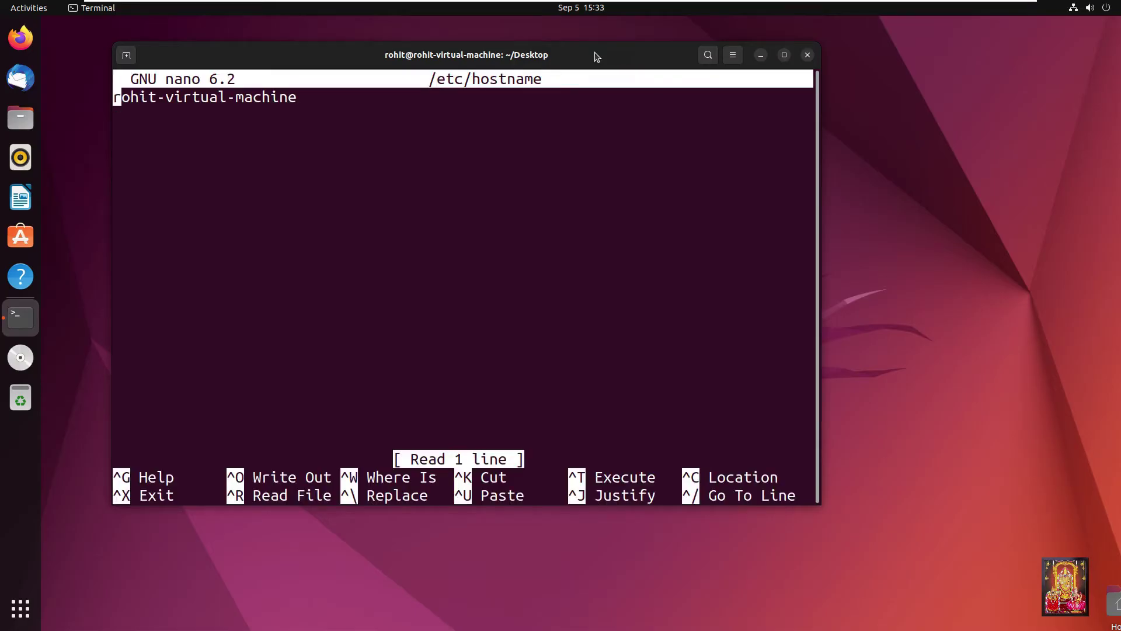
key(Right)
key(Right)
key(Right)
key(Right)
key(Right)
key(Right)
key(Right)
key(Right)
key(Right)
key(Right)
key(Right)
key(Right)
key(Right)
key(Right)
key(Right)
key(Right)
key(Right)
key(Right)
key(Right)
key(Right)
key(BackSpace)
key(BackSpace)
key(BackSpace)
key(BackSpace)
key(BackSpace)
key(BackSpace)
key(BackSpace)
key(BackSpace)
key(BackSpace)
key(BackSpace)
key(BackSpace)
key(BackSpace)
key(BackSpace)
key(BackSpace)
key(BackSpace)
key(BackSpace)
key(BackSpace)
key(BackSpace)
key(BackSpace)
key(BackSpace)
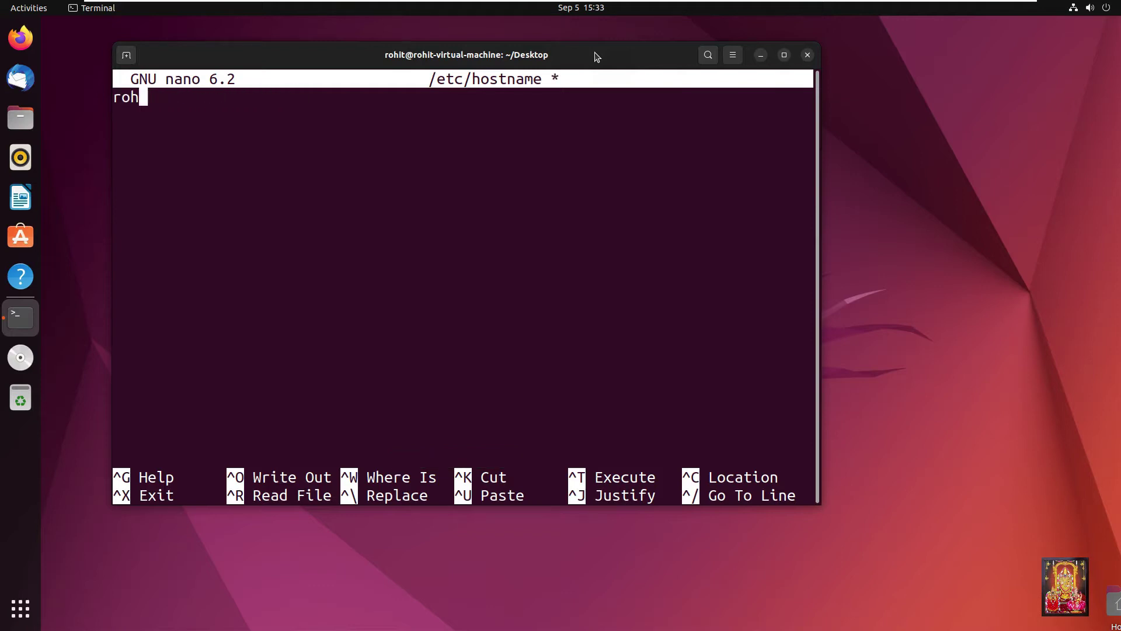
key(BackSpace)
text(dc.rs.local)
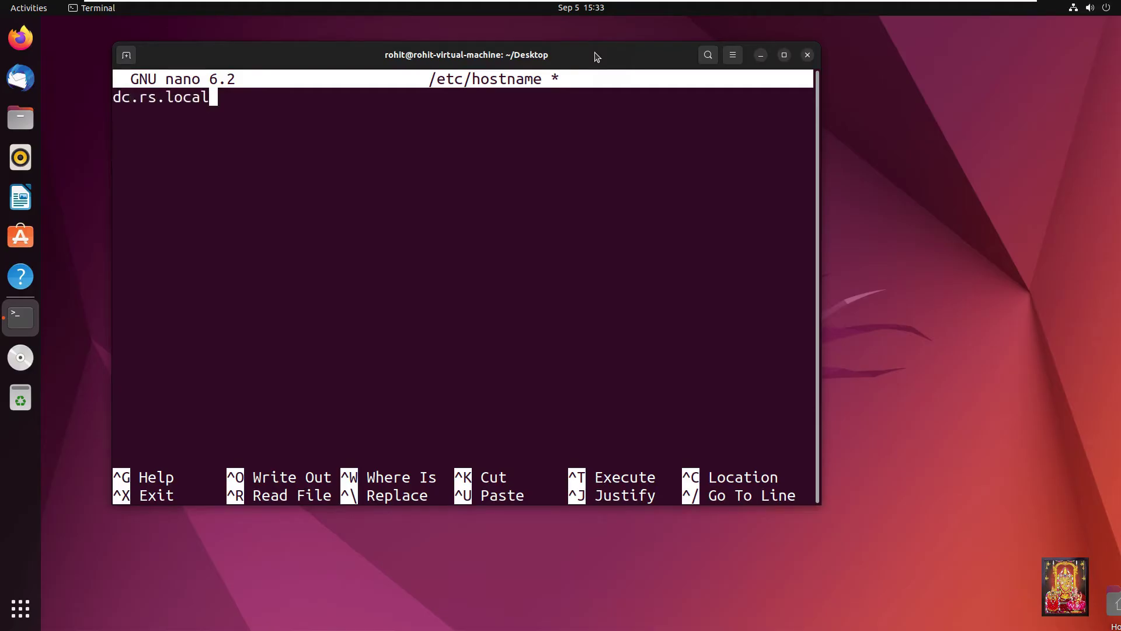
key(ctrl+s)
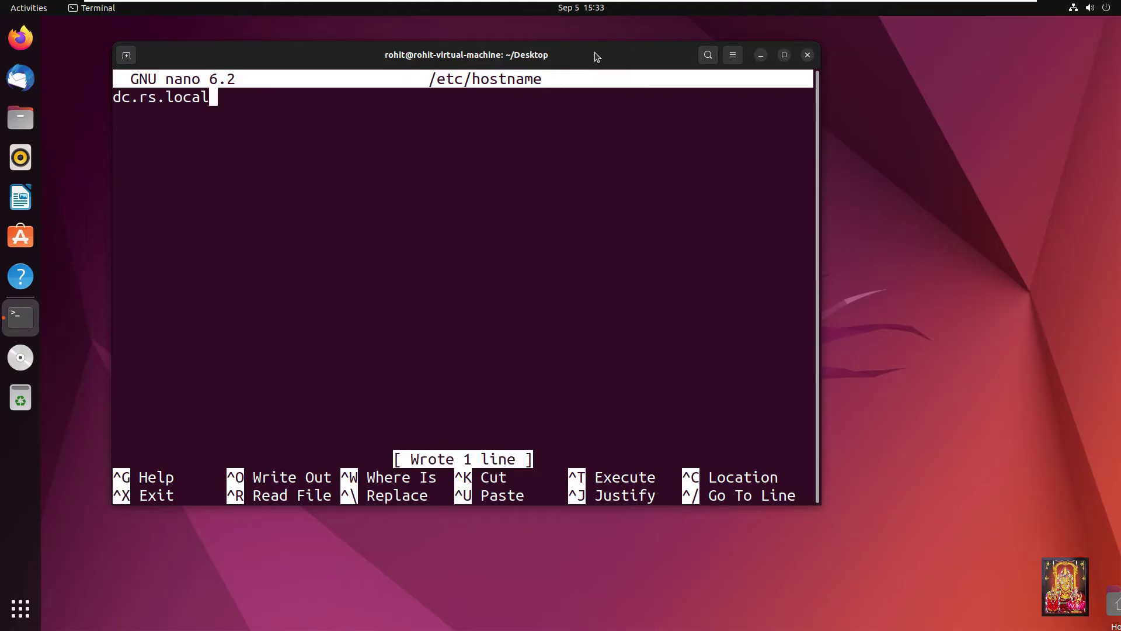
key(ctrl+x)
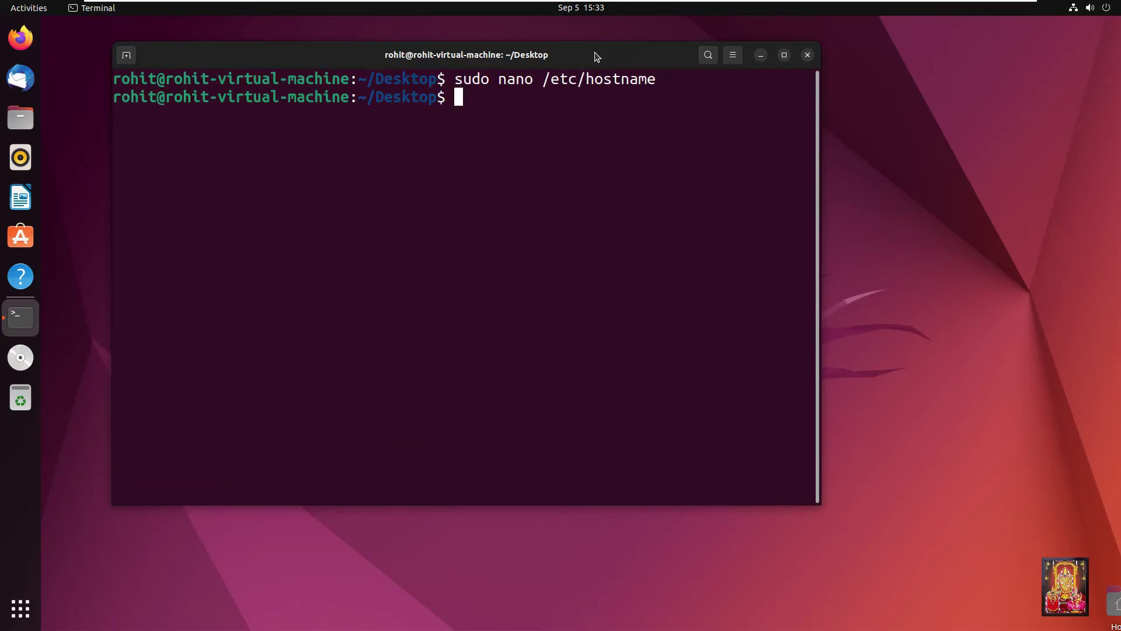
Open /etc/hosts for editing in nano with sudo.
text(sodu nano)
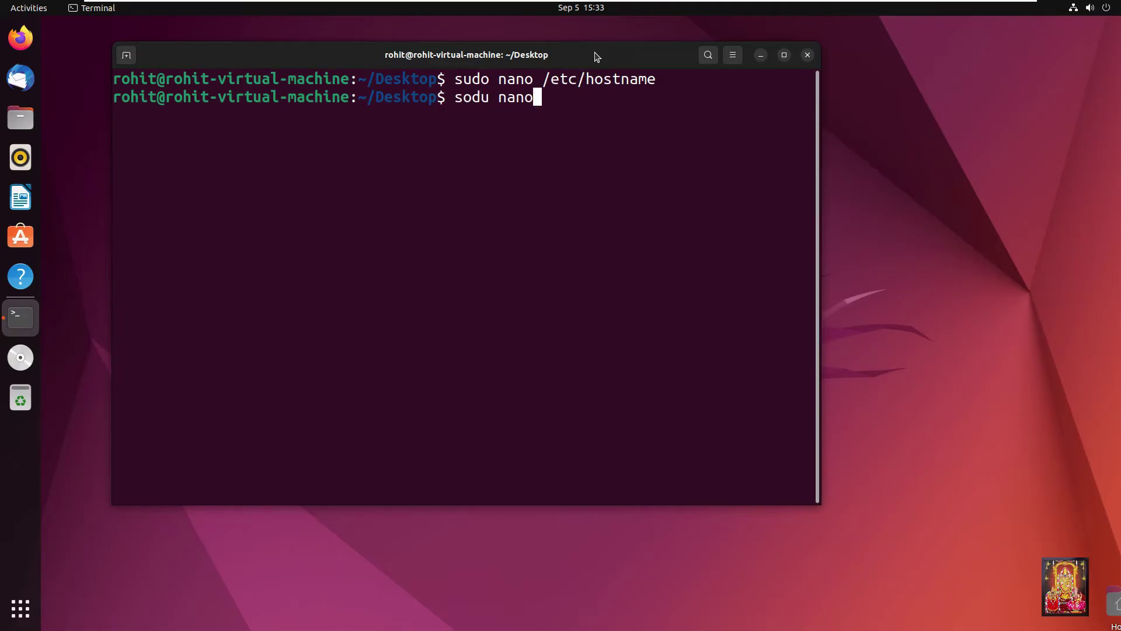
text( /etc/h)
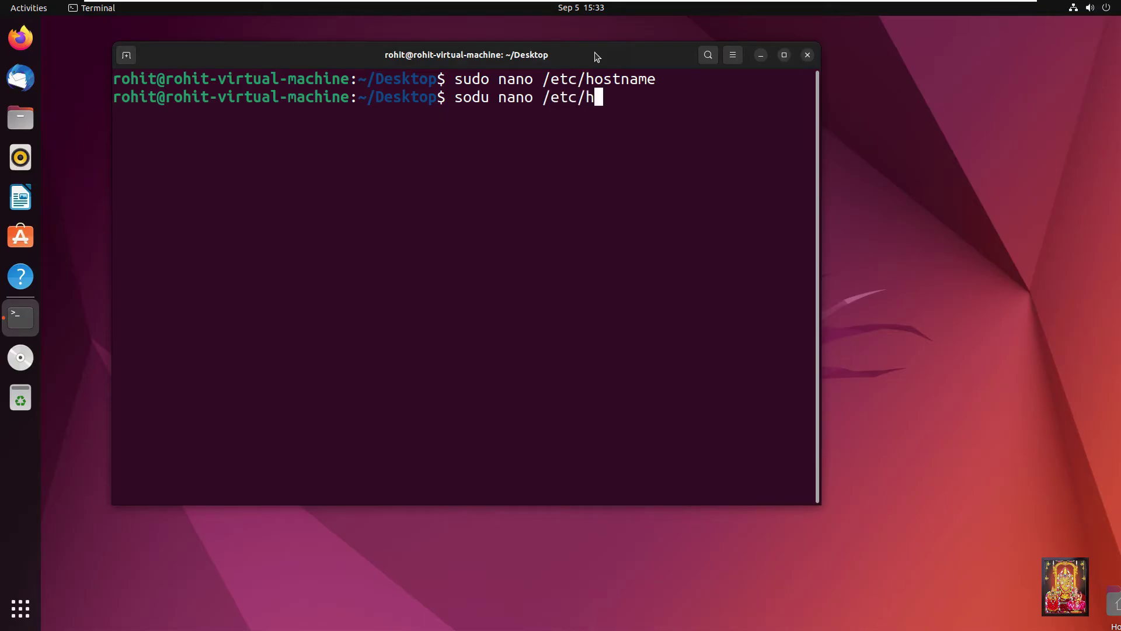
text(osts)
key(Return)
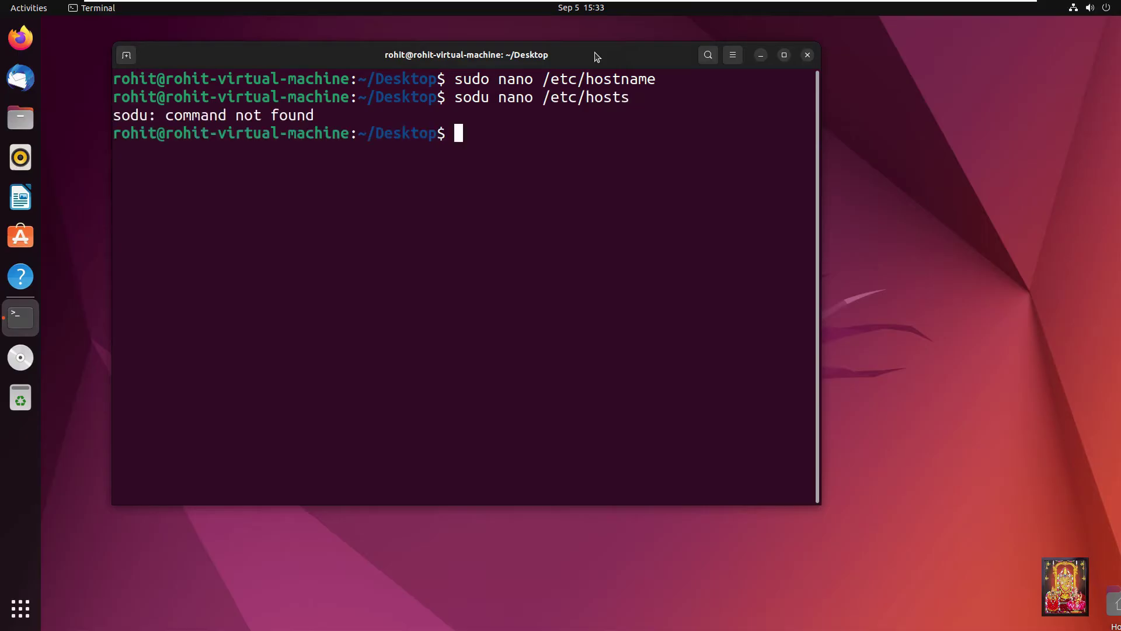
key(Up)
key(Left)
key(Left)
key(Left)
key(Left)
key(Left)
key(Left)
key(Left)
key(Left)
key(Left)
key(Left)
key(Left)
key(Left)
key(Left)
key(Left)
key(Left)
key(Left)
key(BackSpace)
text(o)
key(Right)
key(Right)
key(Right)
key(Right)
key(Left)
key(Left)
key(Left)
key(Left)
key(Left)
key(Left)
key(BackSpace)
text(u)
key(Right)
key(Right)
key(Right)
key(Right)
key(Right)
key(Right)
key(Right)
key(Right)
key(Right)
key(Right)
key(Right)
key(Right)
key(Right)
key(Right)
key(Right)
key(Right)
key(Right)
key(Right)
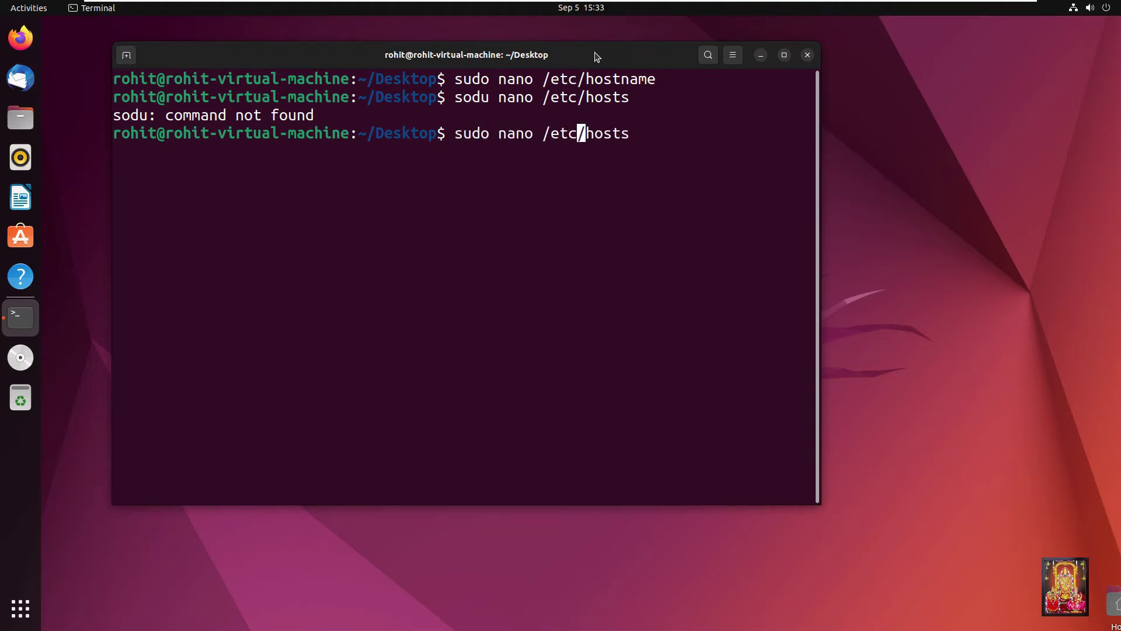
key(Return)
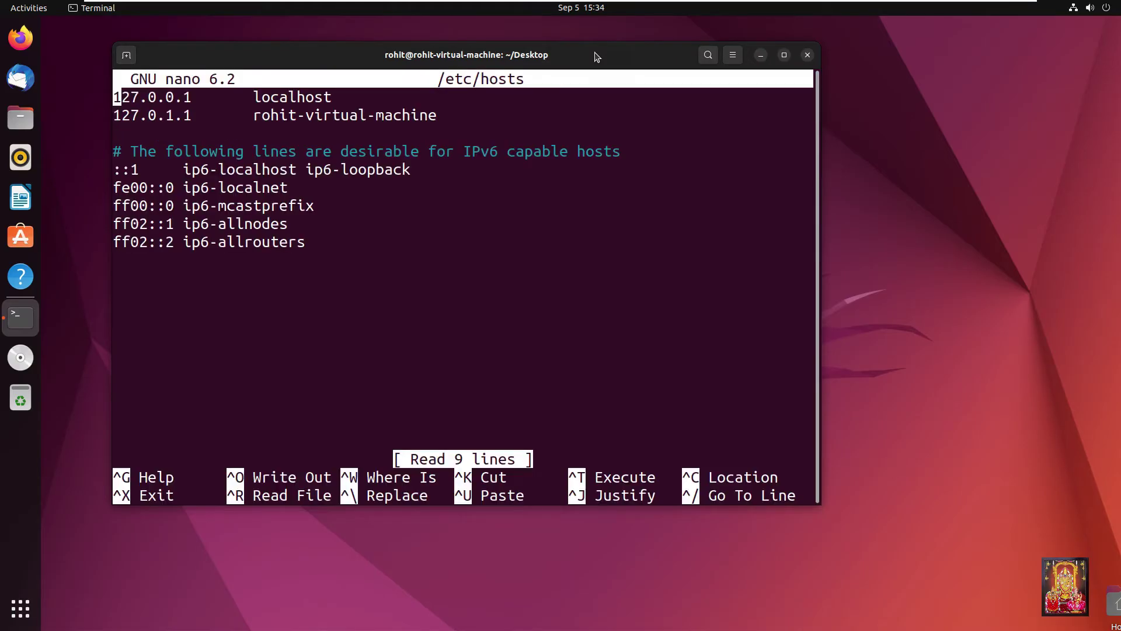
Replace the IP address on the second line of /etc/hosts with 10.0.0.1.
key(Down)
key(Right)
key(Right)
key(Right)
key(Right)
key(Right)
key(Right)
key(Right)
key(Right)
key(Right)
key(BackSpace)
key(BackSpace)
key(BackSpace)
key(BackSpace)
key(Delete)
key(Delete)
key(Delete)
key(Delete)
key(BackSpace)
key(BackSpace)
key(BackSpace)
key(BackSpace)
key(BackSpace)
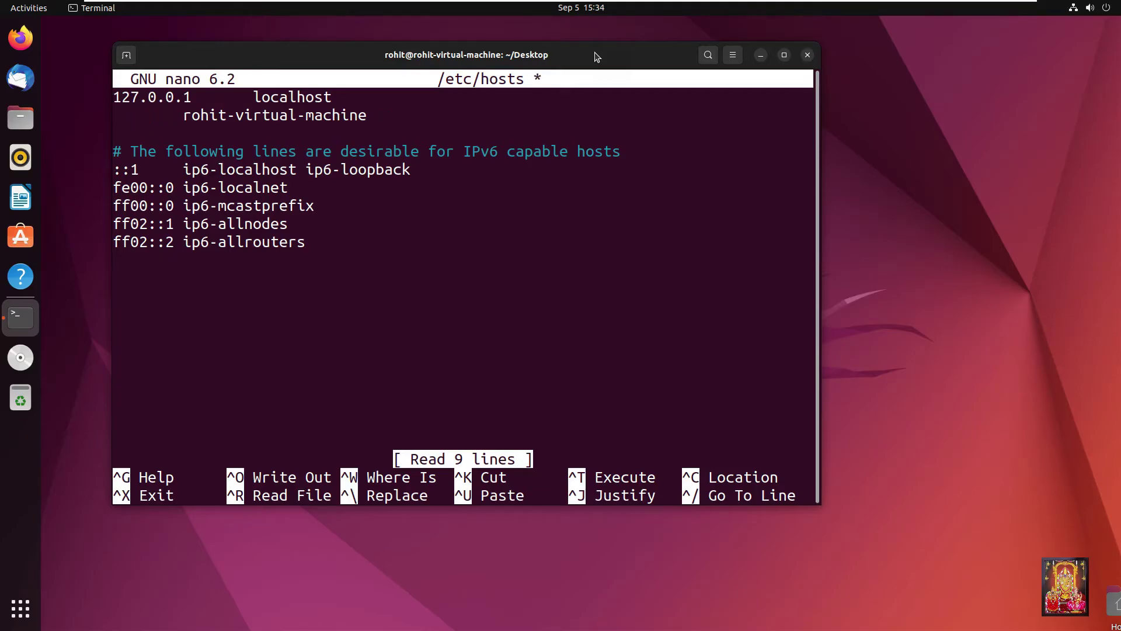
text(10.0.0.1)
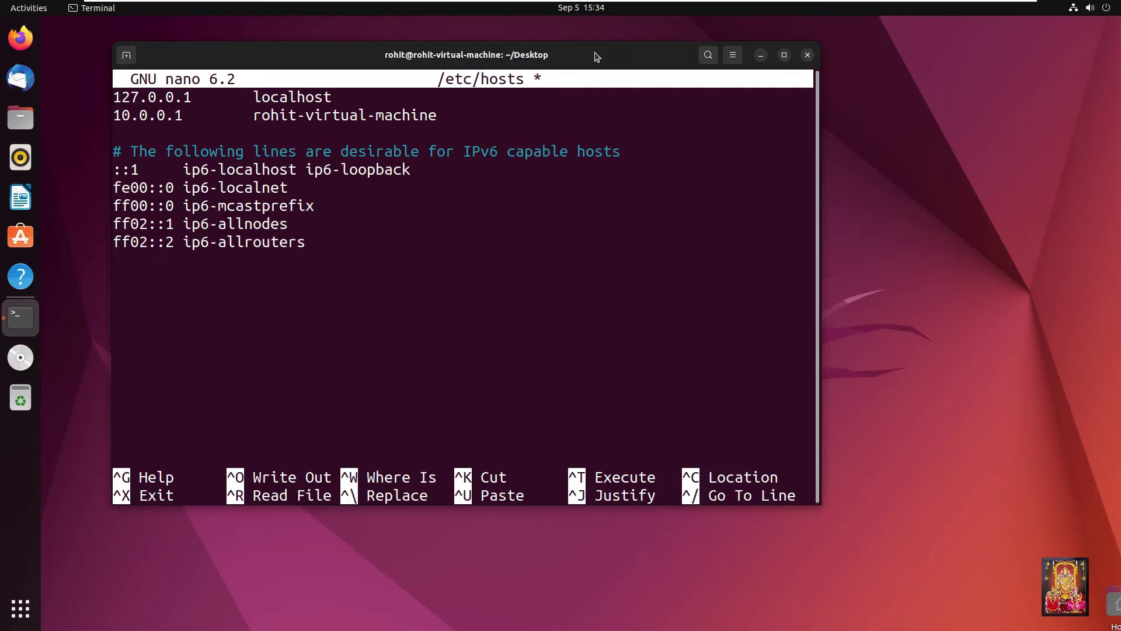
Replace the host name beside 10.0.0.1 with "rs.local dc", save /etc/hosts and exit nano.
key(Delete)
key(Delete)
key(Delete)
key(Delete)
key(Delete)
key(Delete)
key(Delete)
key(Delete)
key(Delete)
key(Delete)
key(Delete)
key(Delete)
key(Delete)
key(Delete)
key(Delete)
key(Delete)
key(Delete)
key(Delete)
key(Delete)
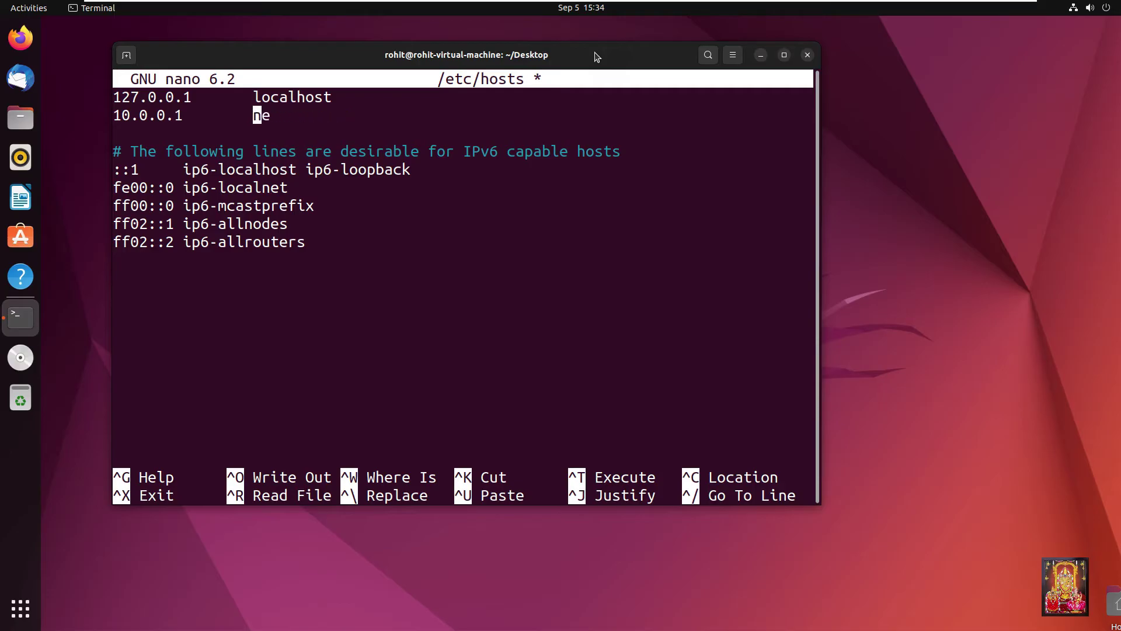
text(rs.loc)
text(al )
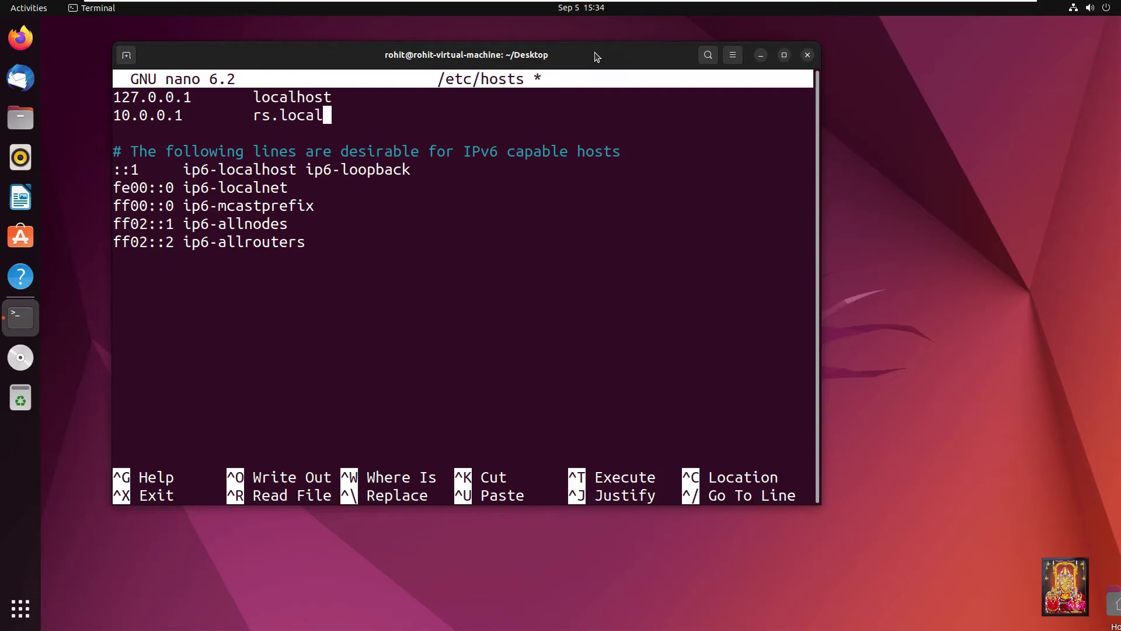
text(dc)
key(ctrl+s)
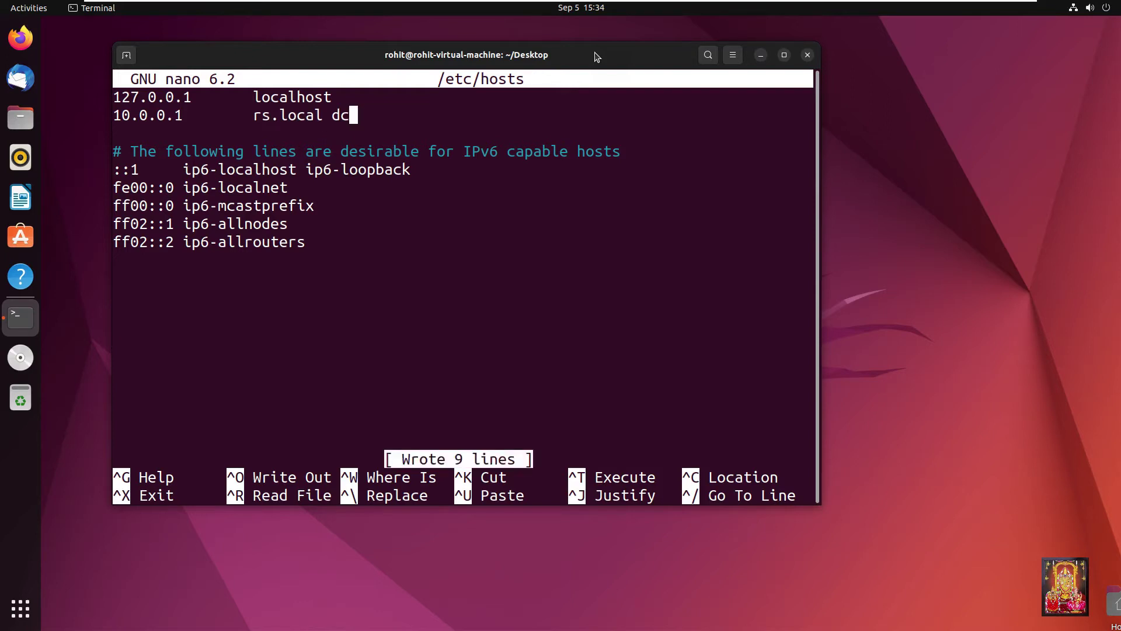
key(ctrl+x)
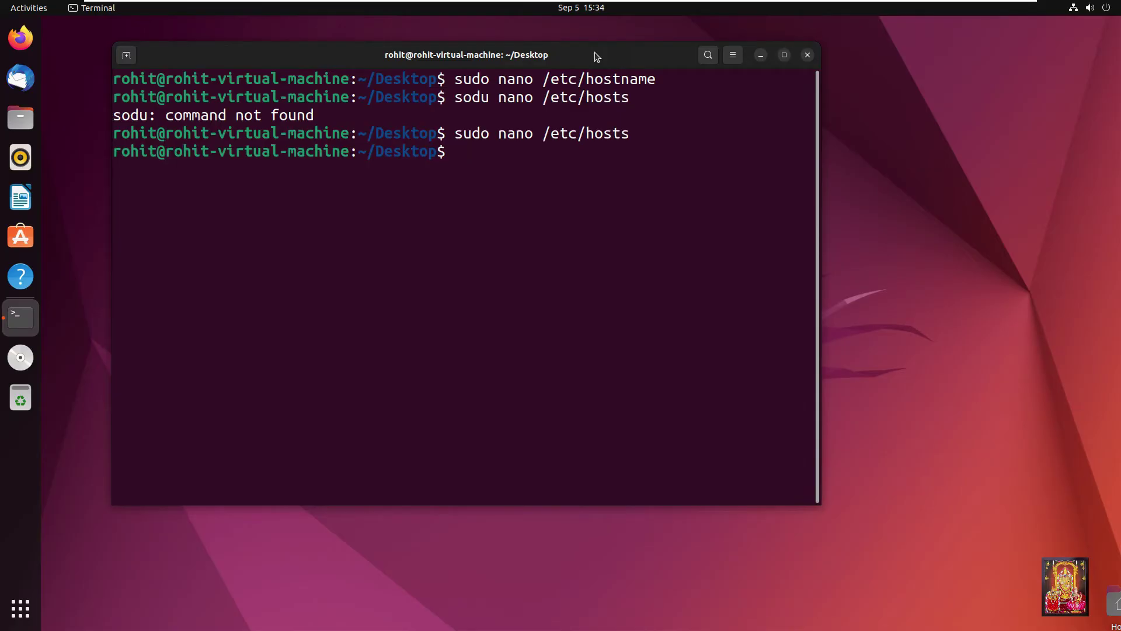
Reboot the machine with sudo reboot and log back in to the user account with its password.
text(sudo reboot)
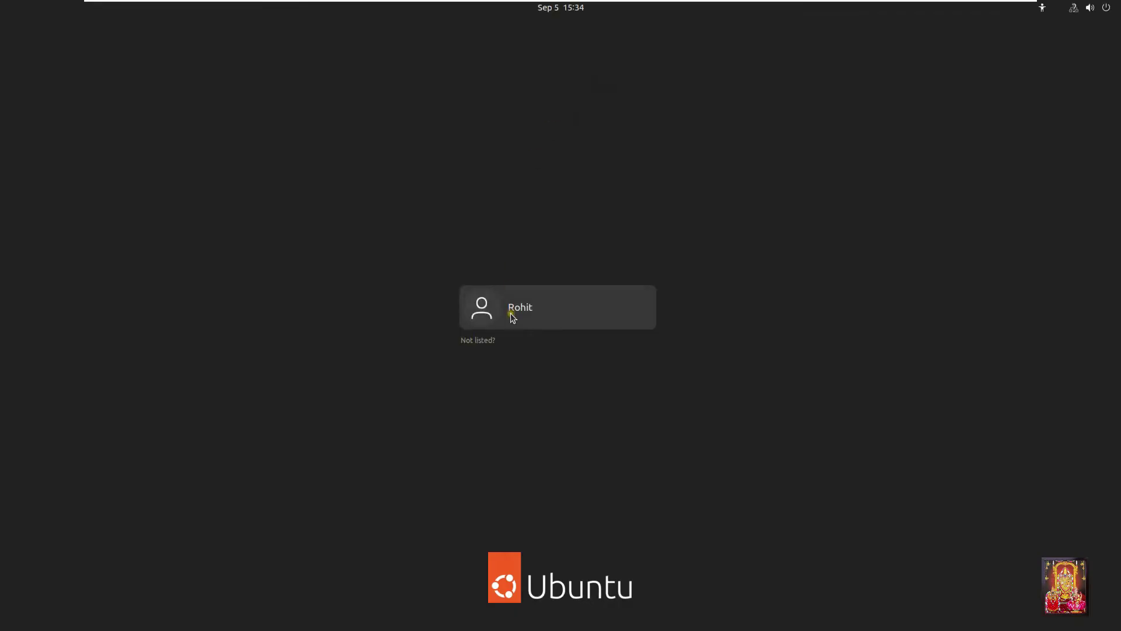
click(511, 314)
text(*******)
key(Return)
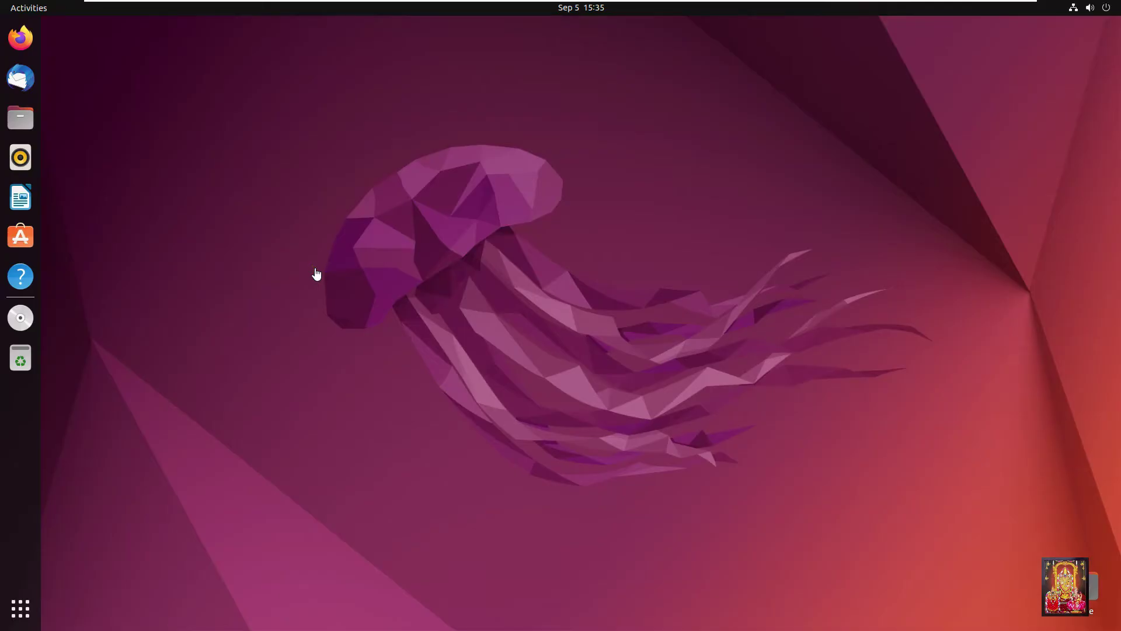
Open a terminal from the desktop and enlarge its text by four zoom levels.
right_click(315, 240)
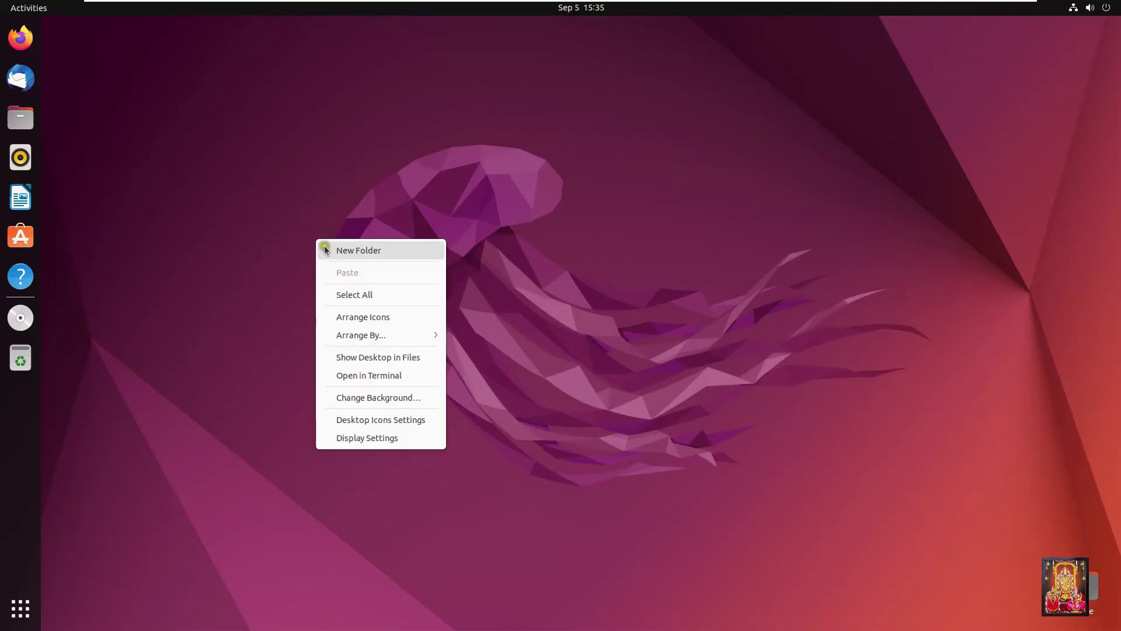
click(363, 375)
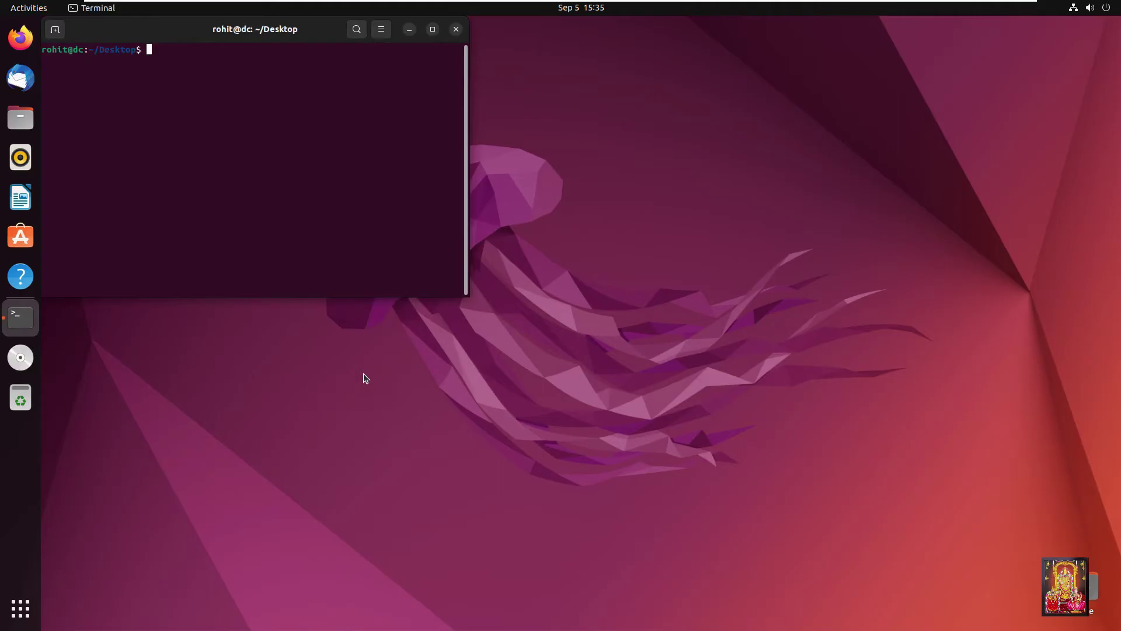
key(ctrl+plus)
key(ctrl+plus)
key(ctrl+plus)
key(ctrl+plus)
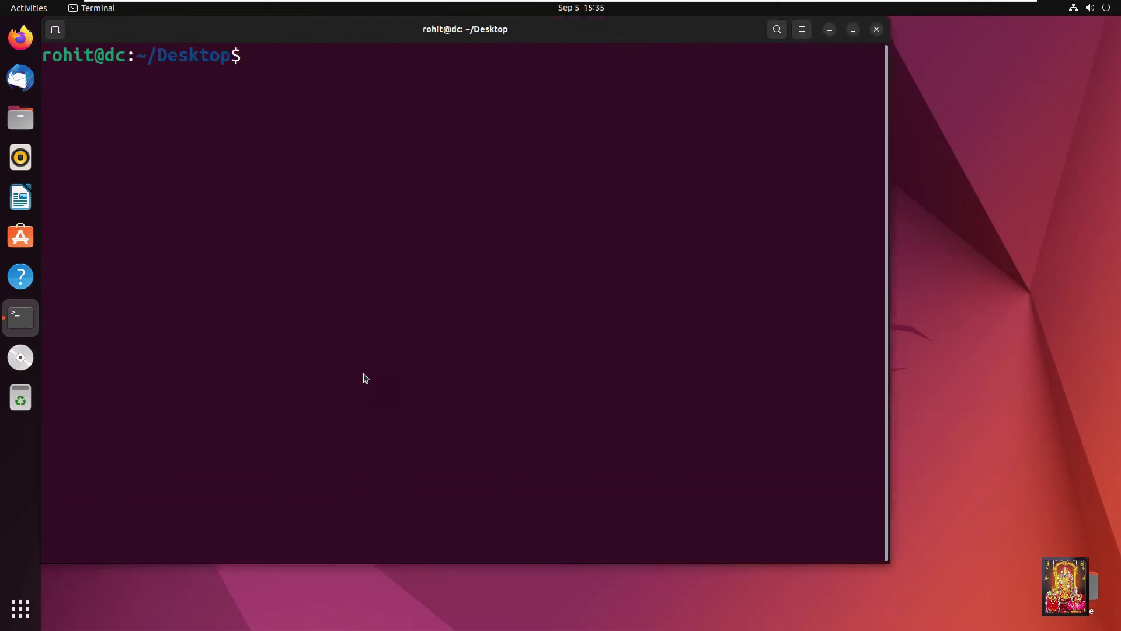
Change from the Desktop folder to the home directory and clear the terminal.
text(cd\)
key(Return)
key(Return)
text(clear)
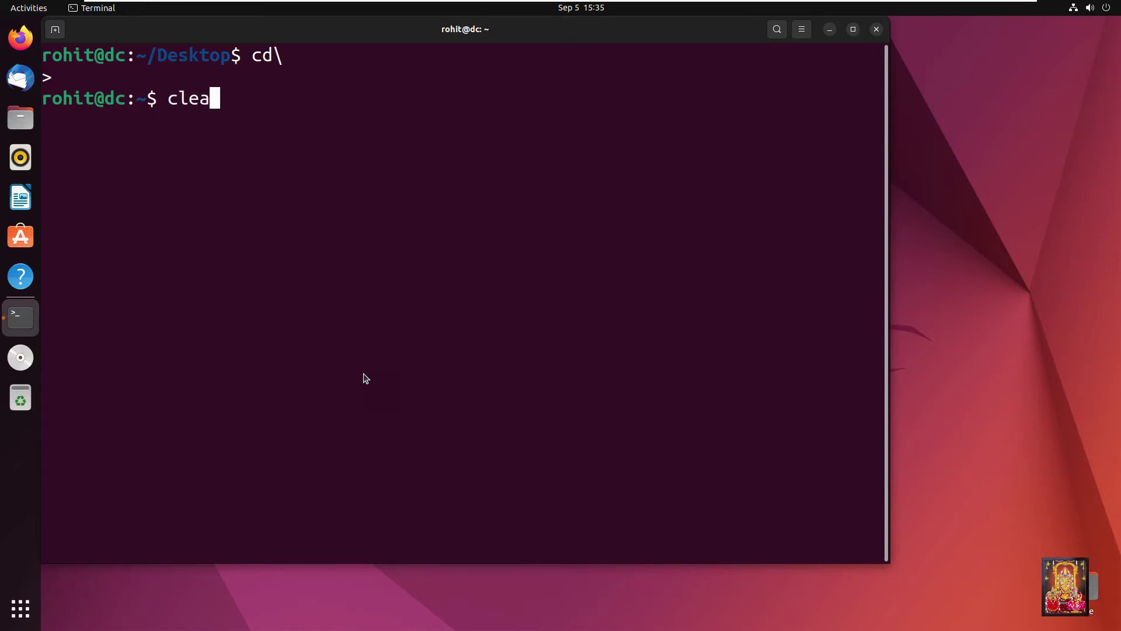
key(Return)
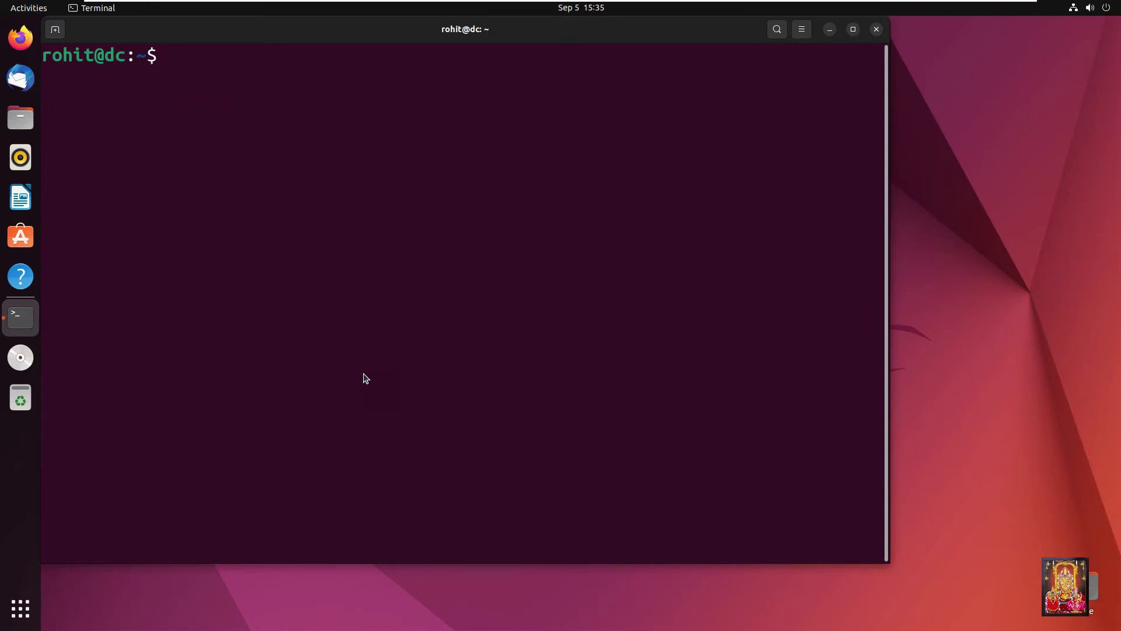
Install the packages samba, krb5-config, winbind and smbclient using sudo apt with the -y option.
text(sudo apt y)
key(Left)
text(-)
key(End)
text(install)
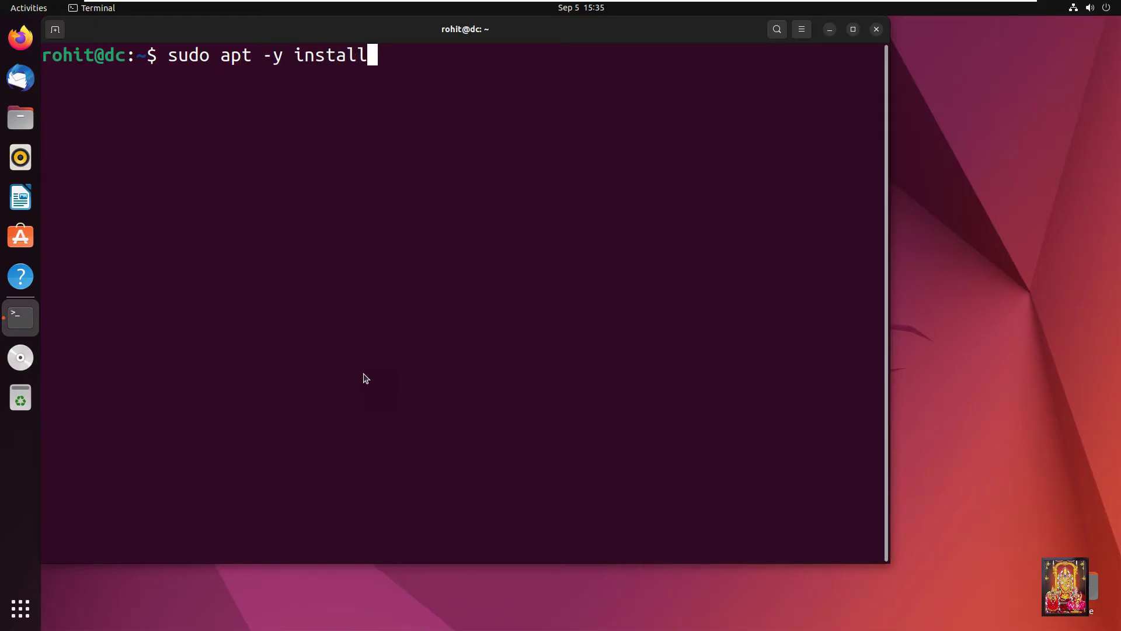
text( samba)
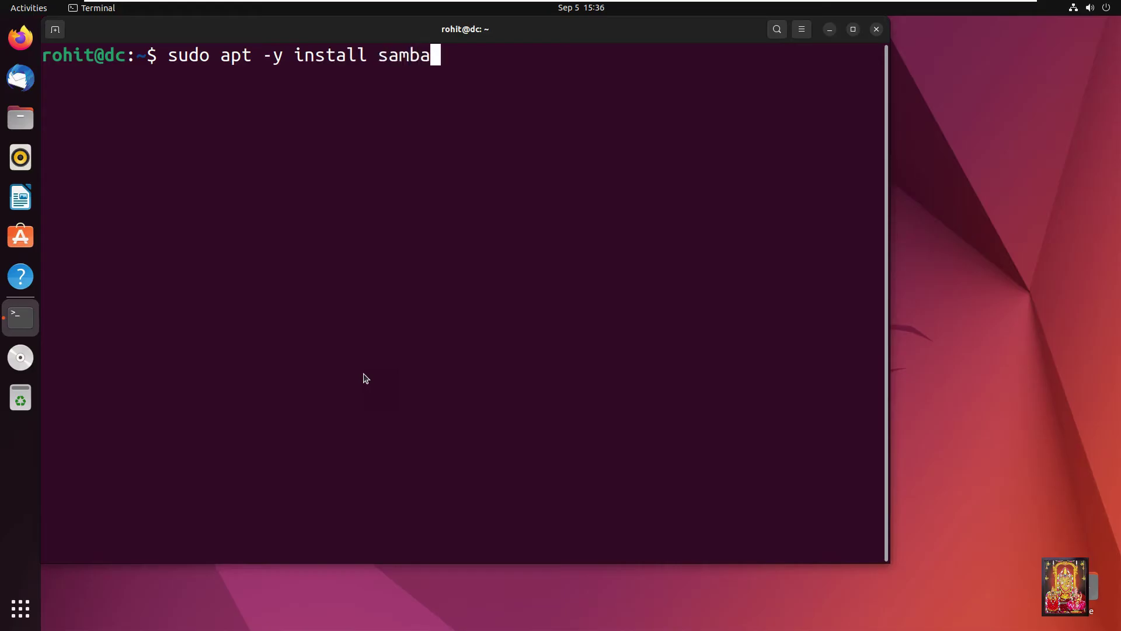
text( krb5-config winbind smb)
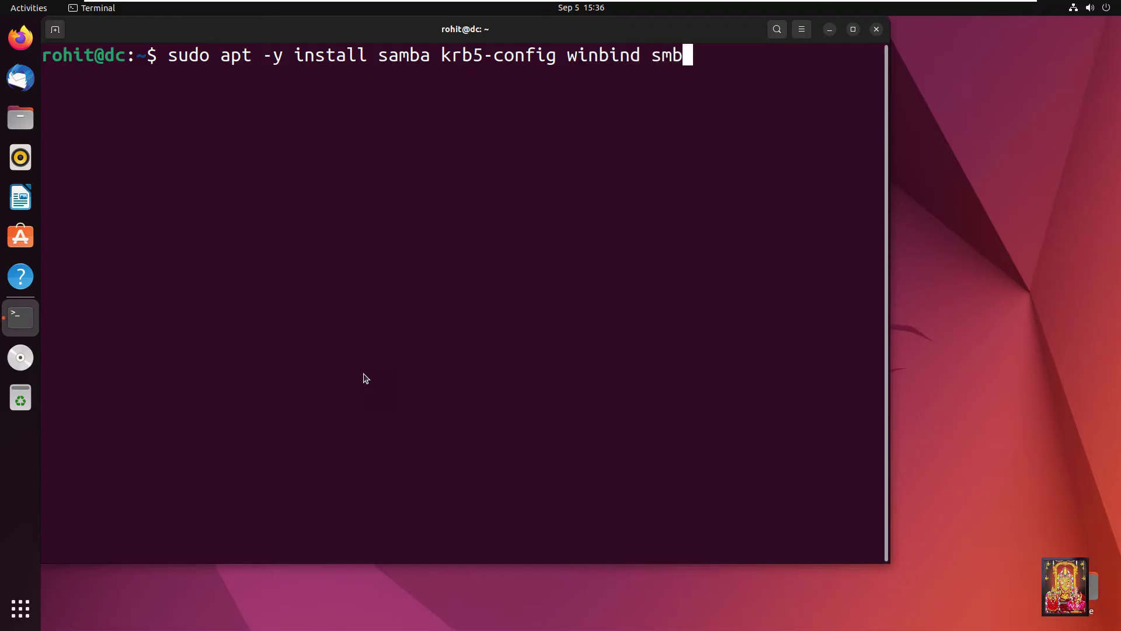
text(client)
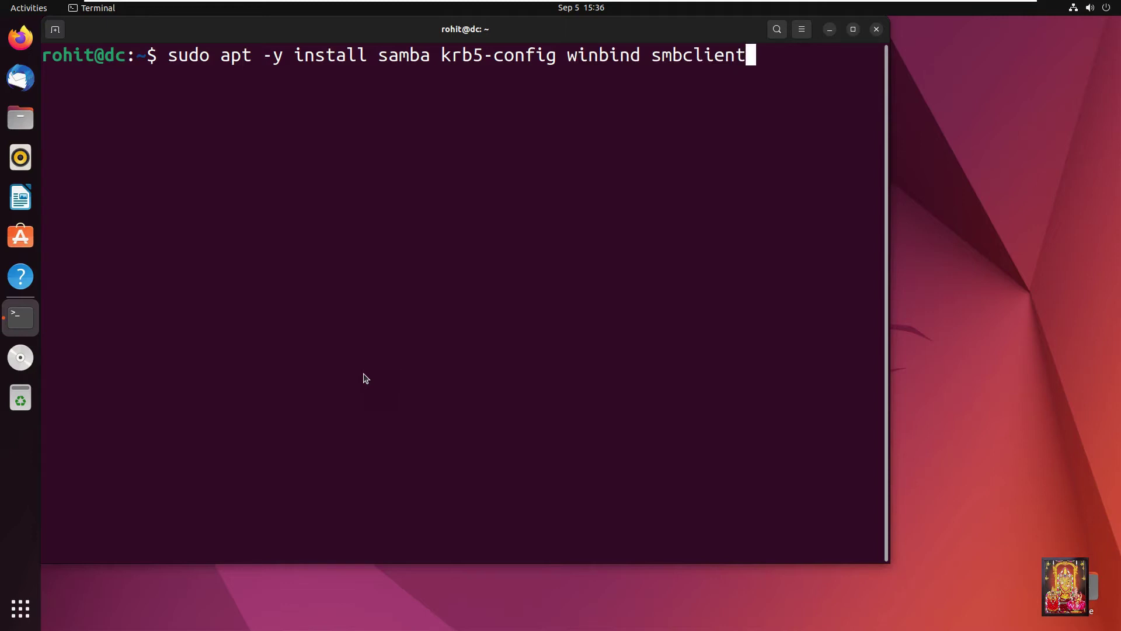
key(Return)
key(Return)
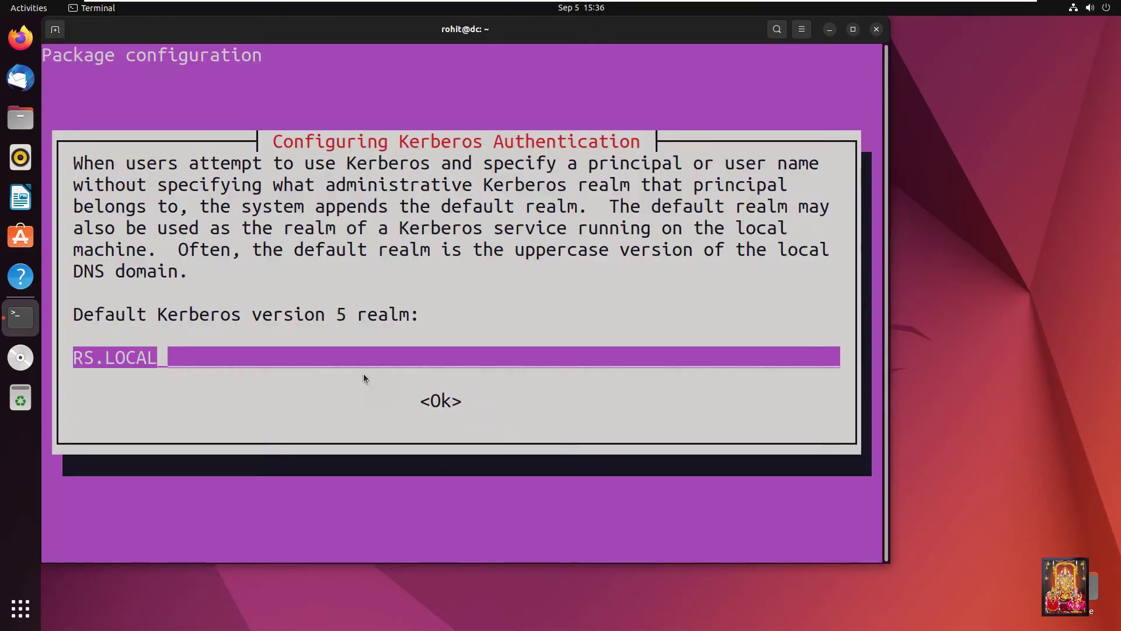
Configure Kerberos with default realm RS.LOCAL, using dc.rs.local as both the realm's Kerberos server and its administrative server.
key(Return)
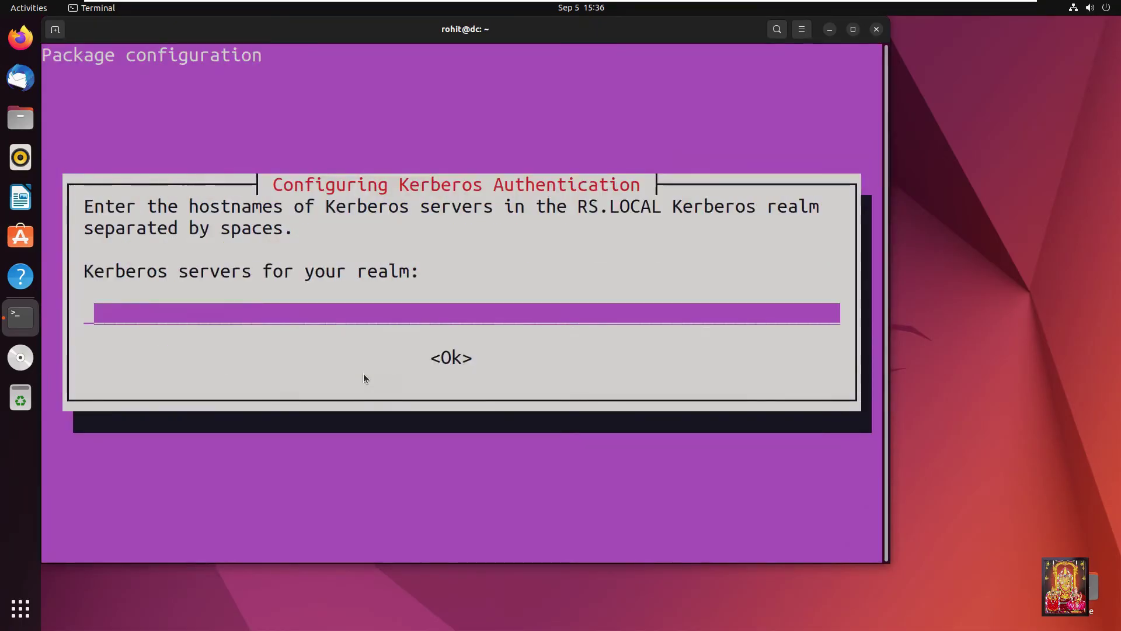
text(dc.)
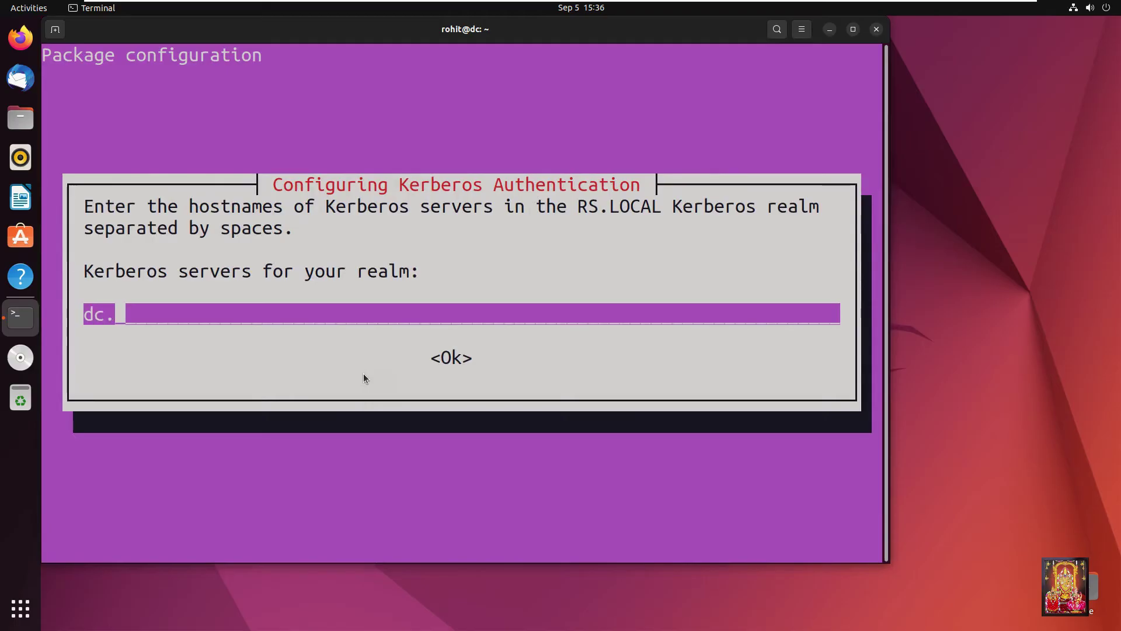
text(rs.local)
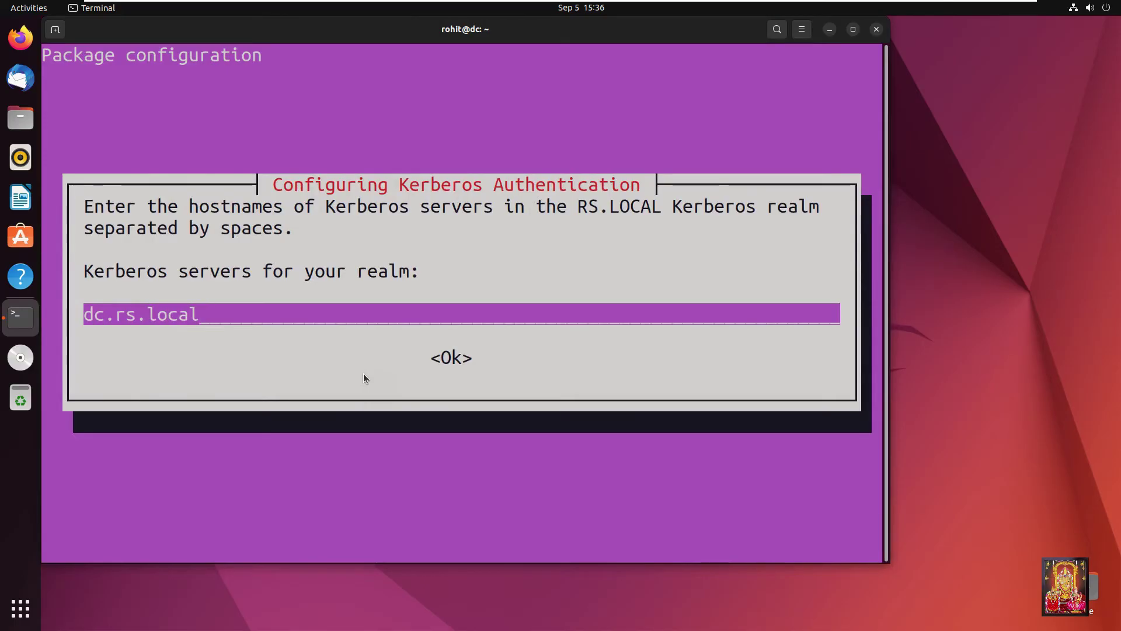
key(Return)
text(d)
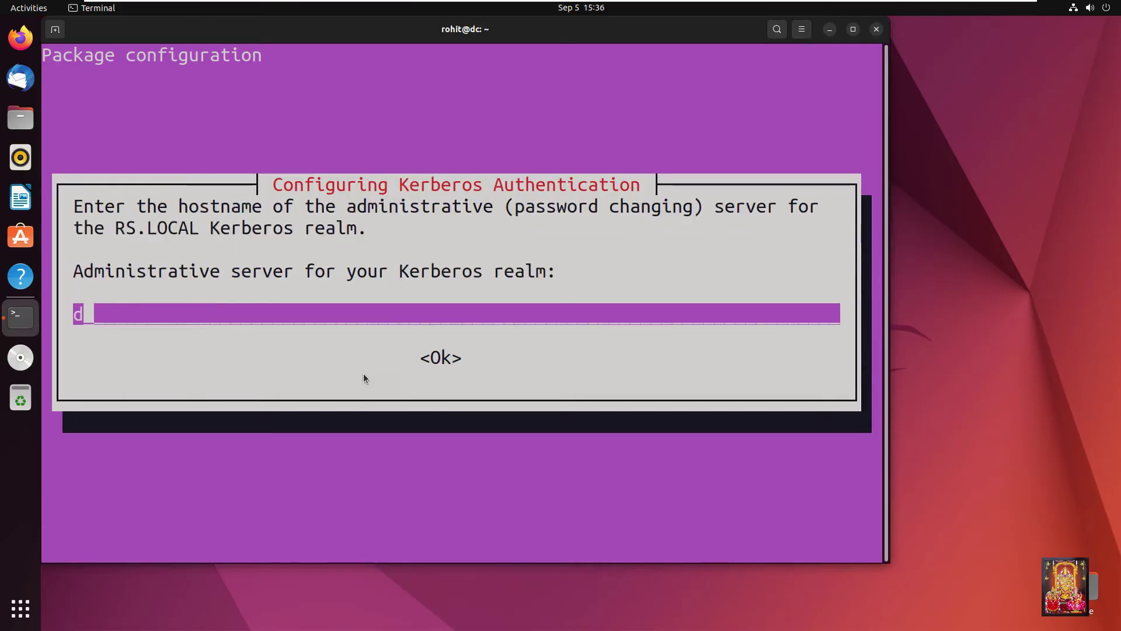
text(c.rs)
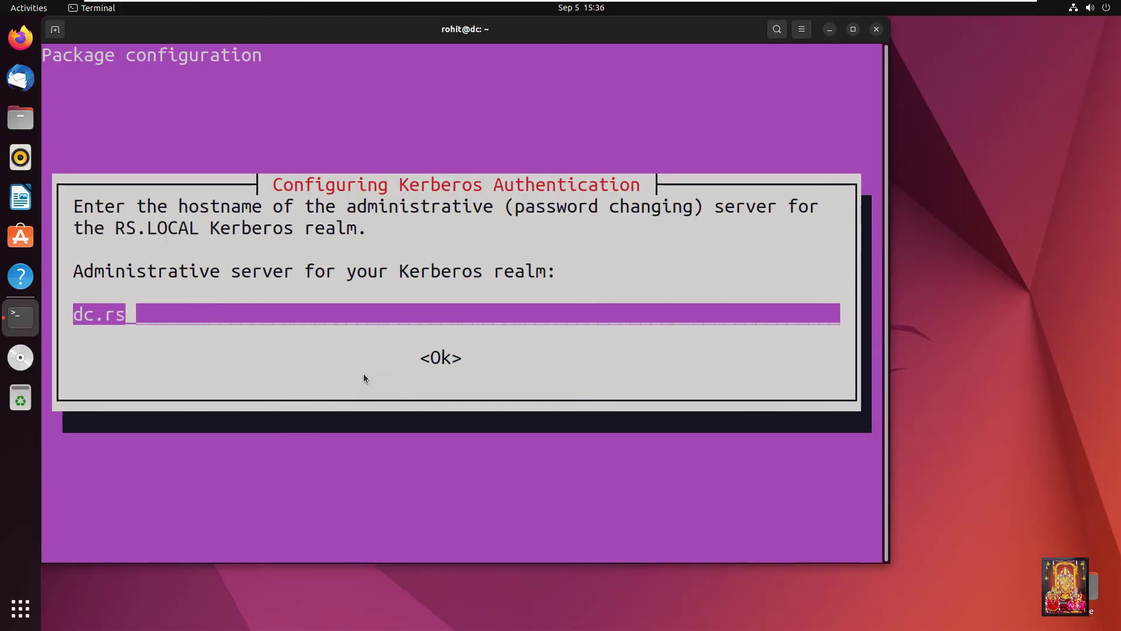
text(.local)
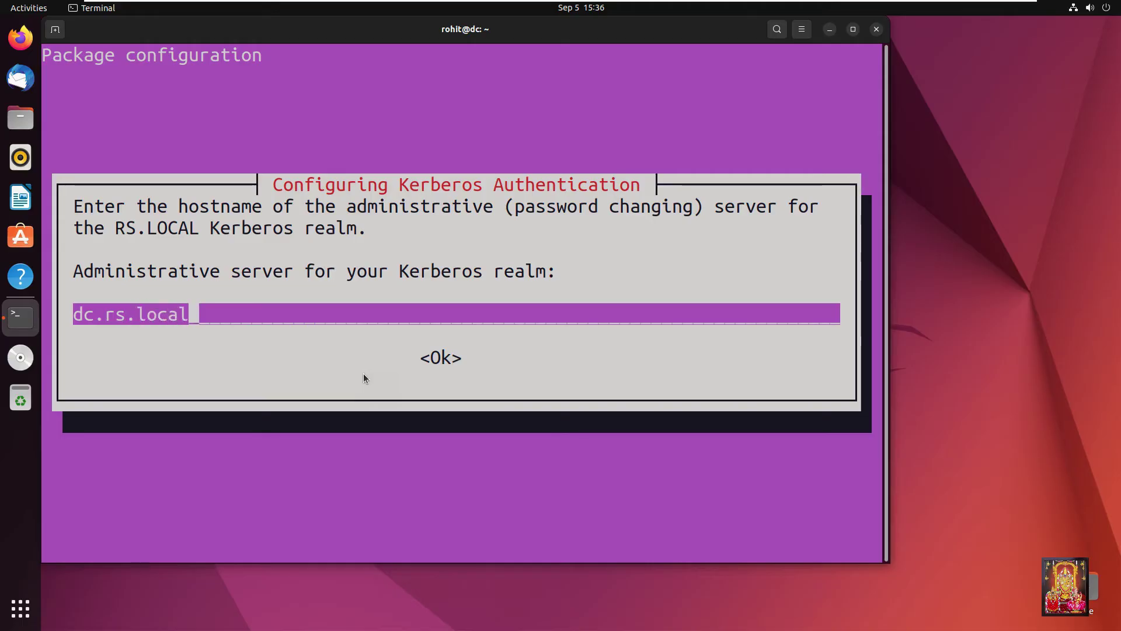
key(Return)
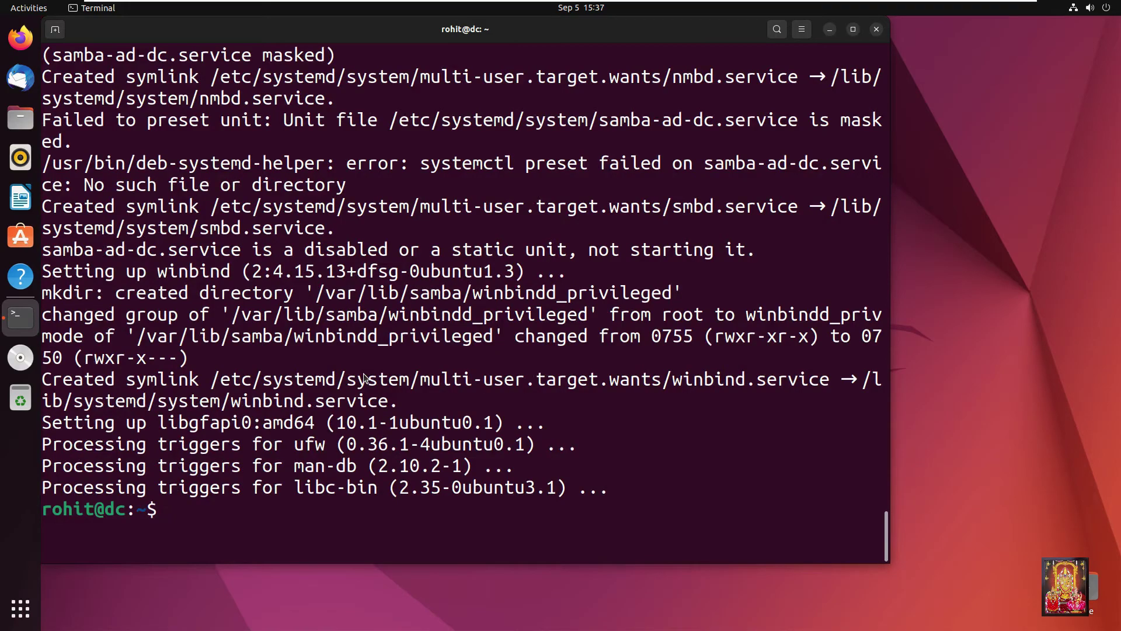
Clear the terminal and rename /etc/samba/smb.conf to /etc/samba/smb.conf.original using sudo mv.
text(clear)
key(Return)
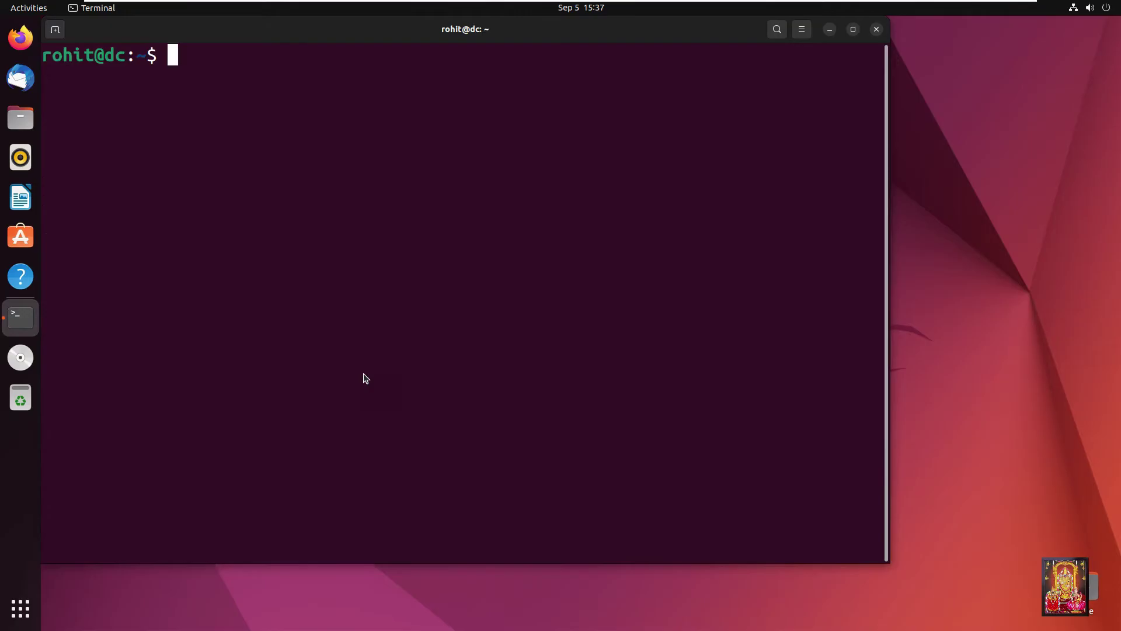
text(sudo mv /etc)
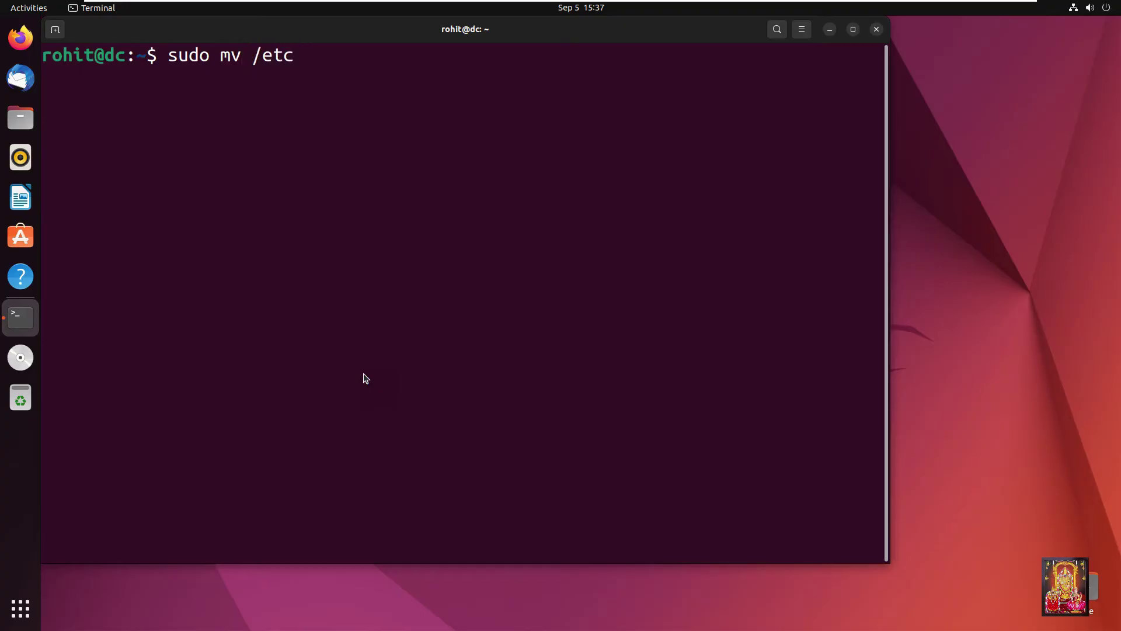
text(/samba)
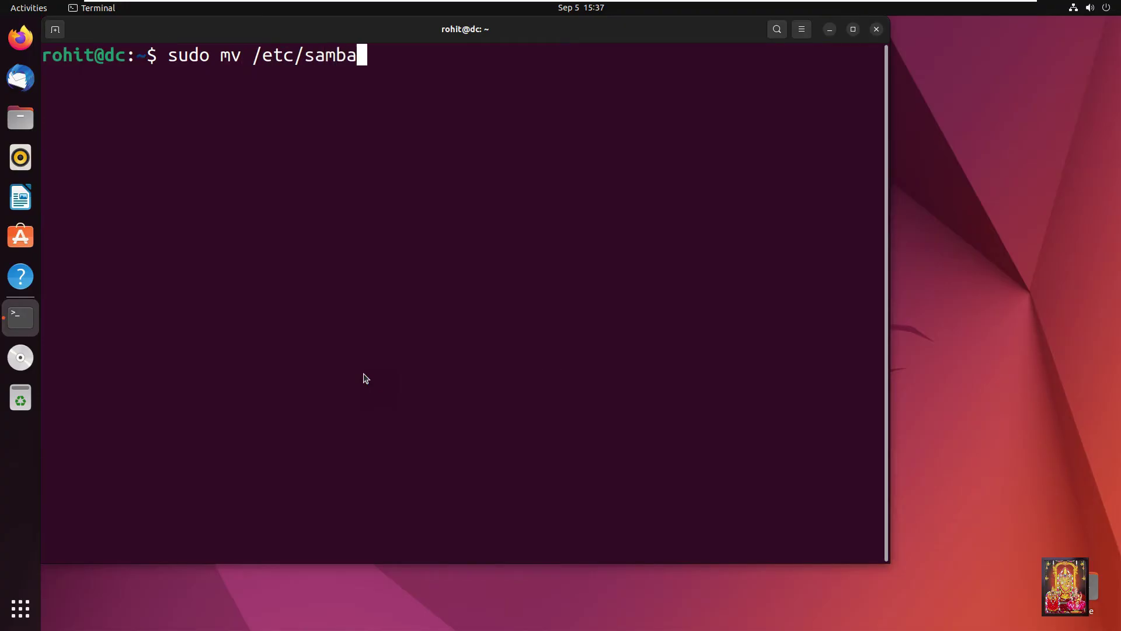
text(/s)
text(mb)
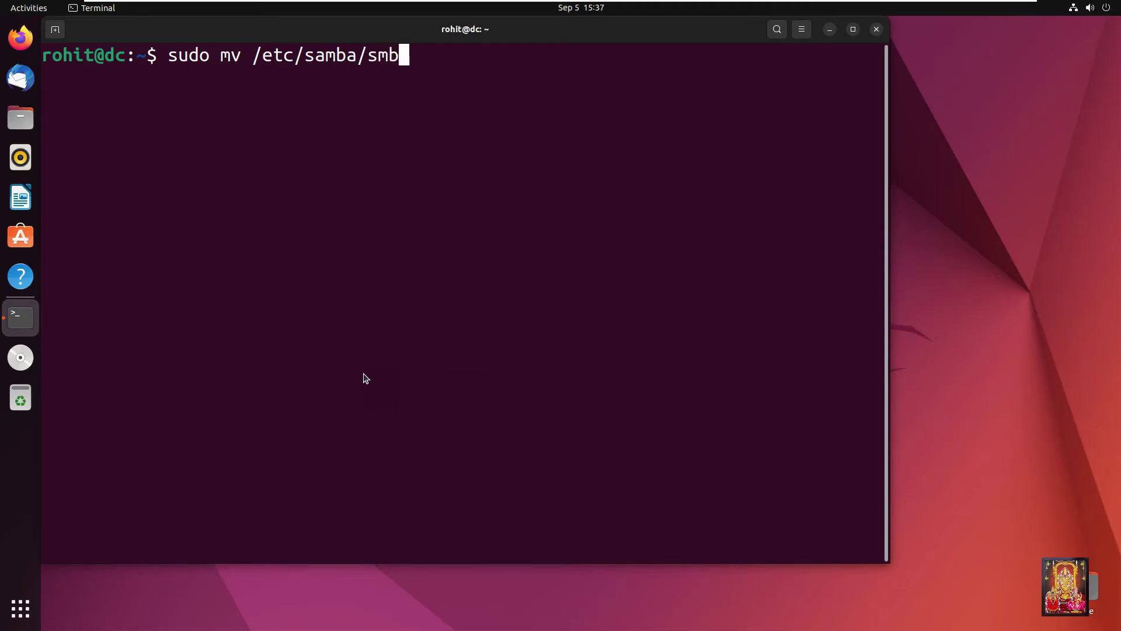
text(.conf )
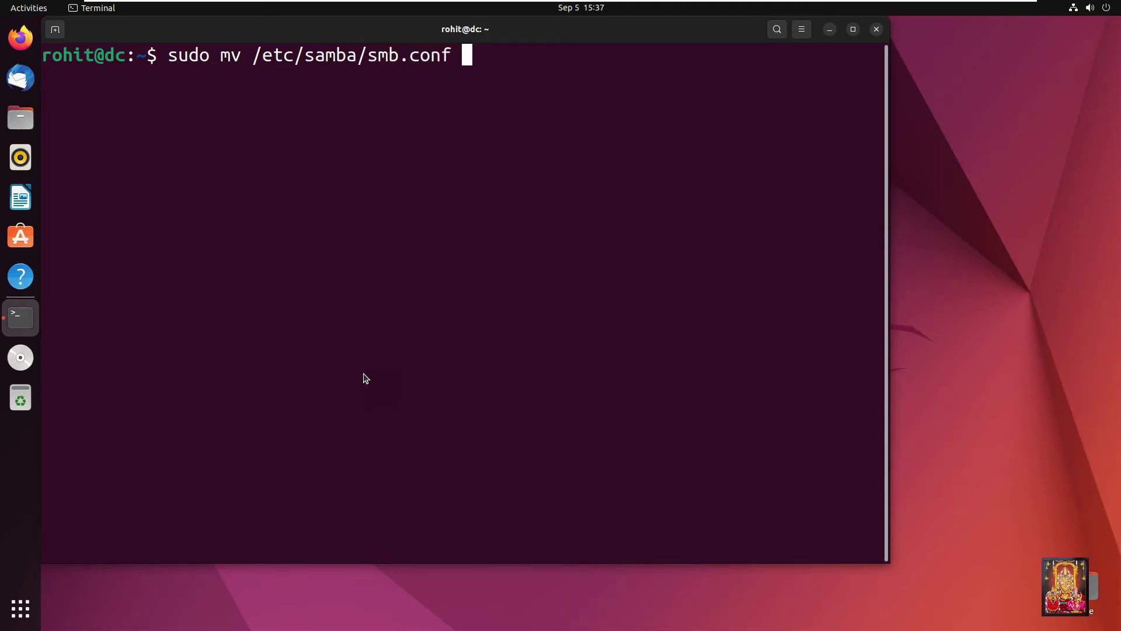
text(/etc/samba/smb.con)
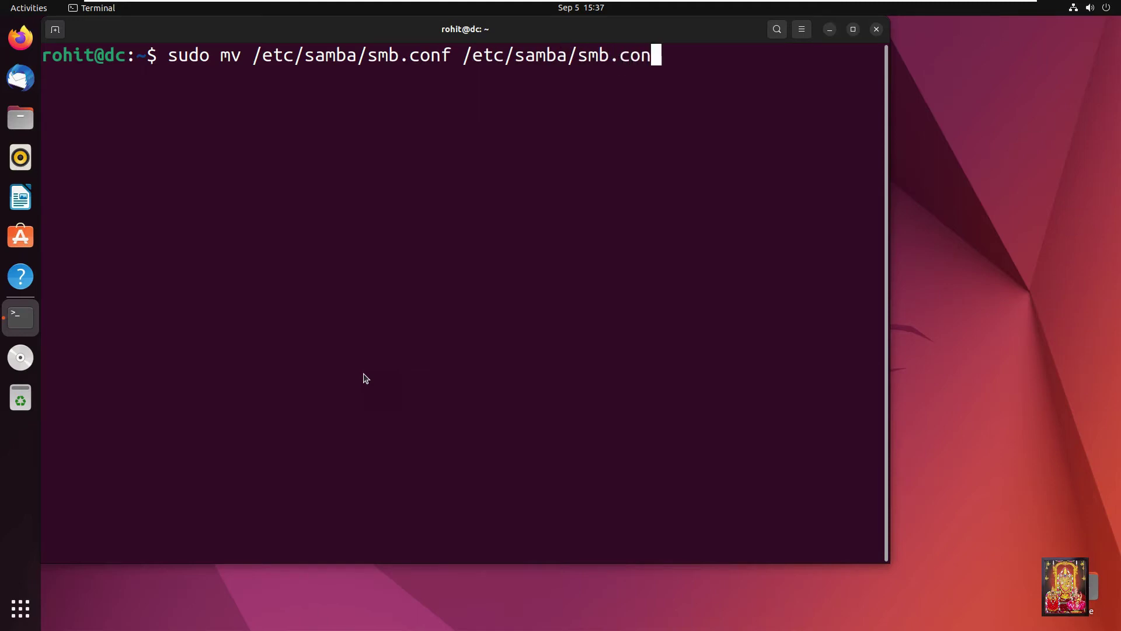
text(f.original)
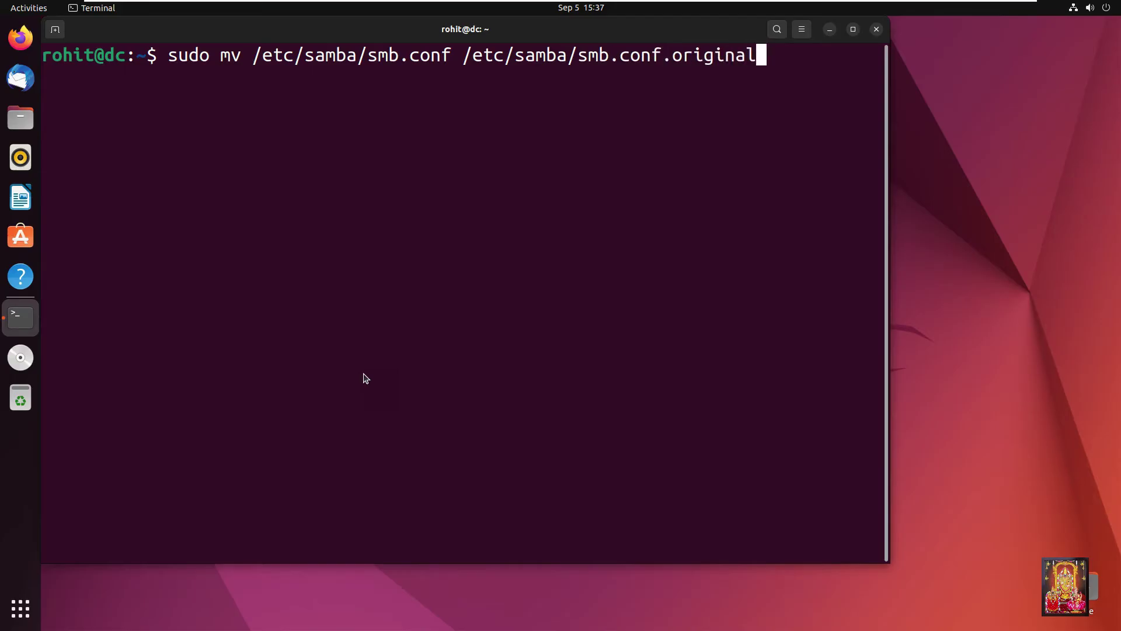
key(Return)
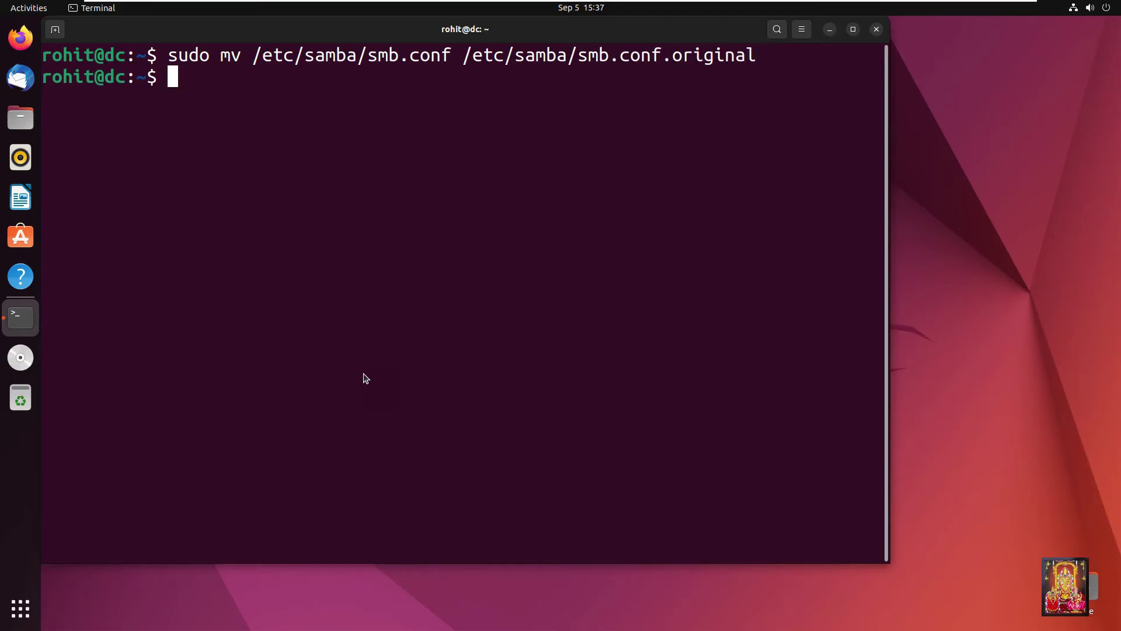
Start sudo samba-tool domain provision and accept the defaults: realm RS.LOCAL, domain RS, server role dc and DNS backend SAMBA_INTERNAL.
text(sudo sa)
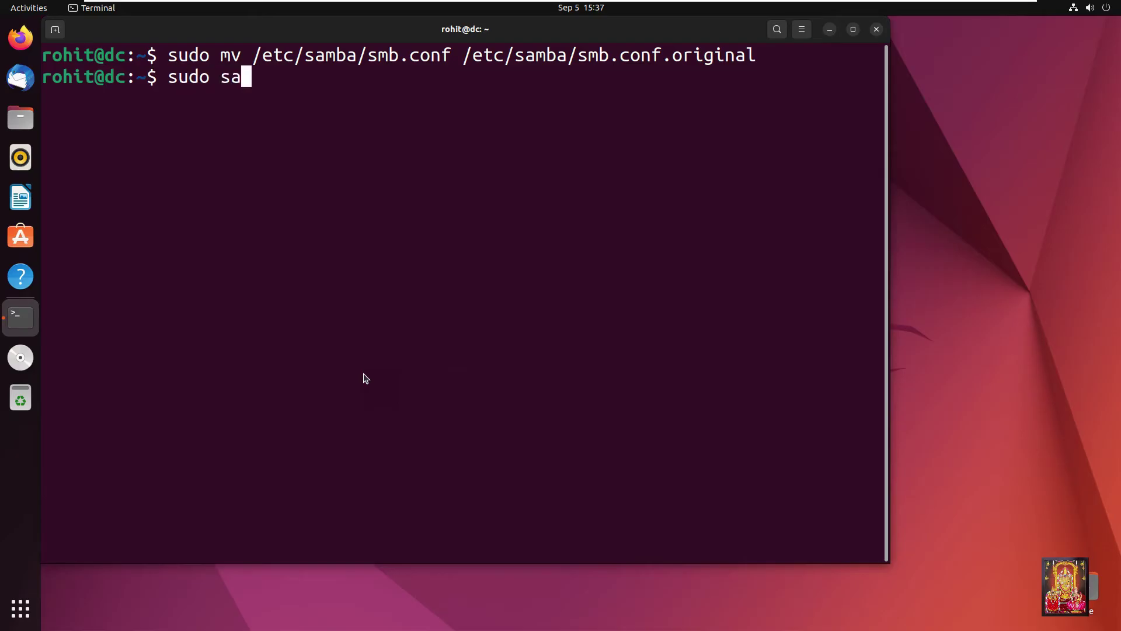
text(mba-tool domain provision)
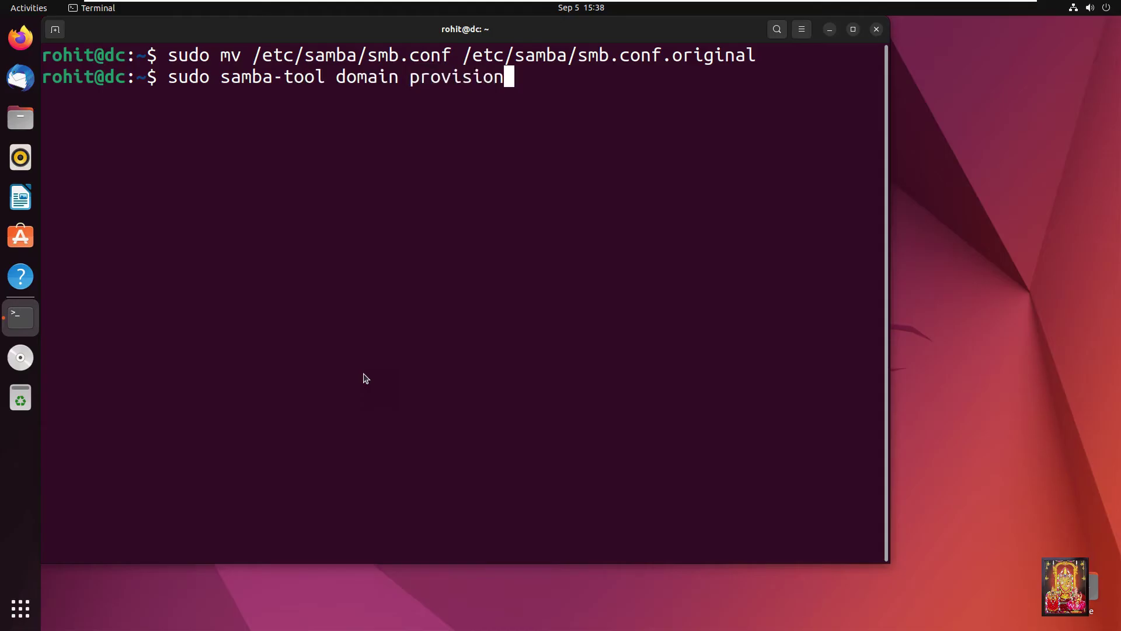
key(Return)
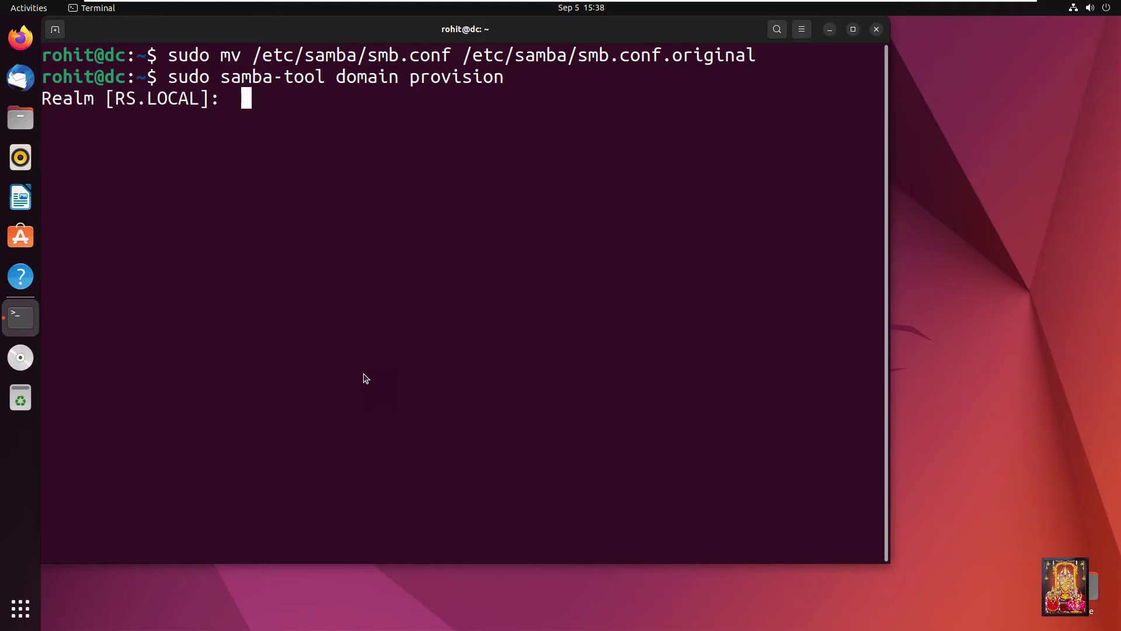
key(Return)
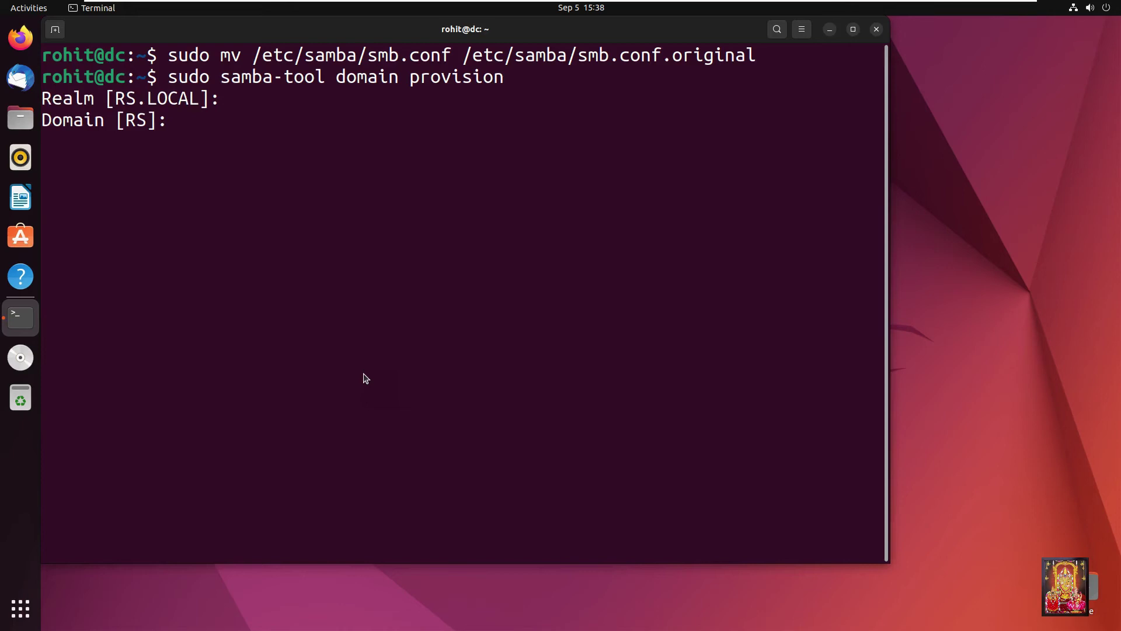
key(Return)
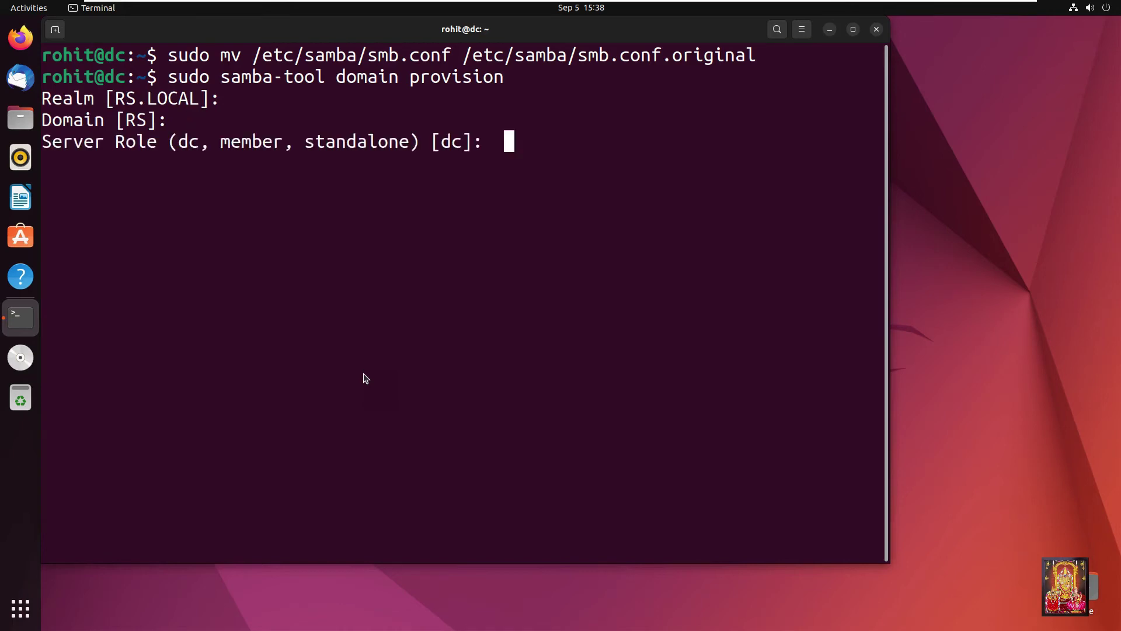
key(Return)
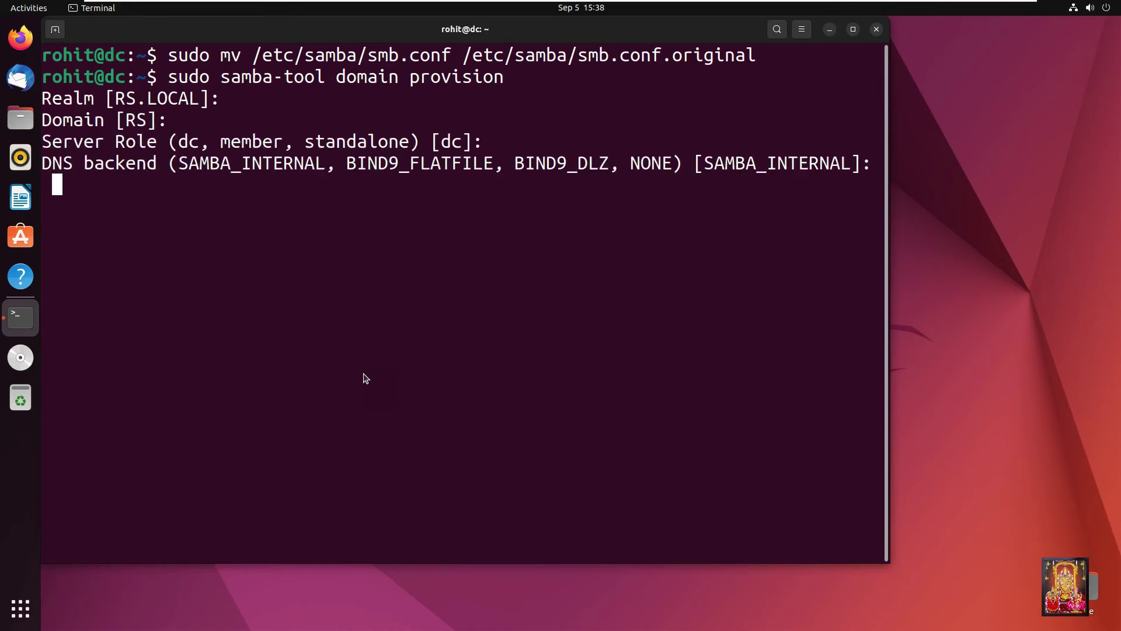
key(Return)
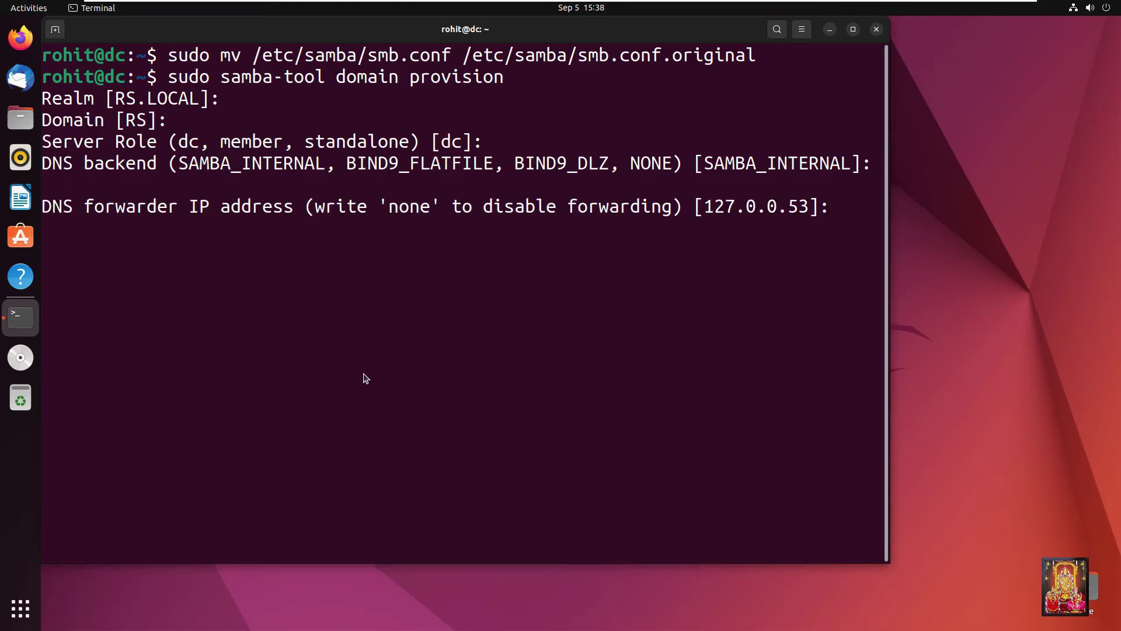
Set the DNS forwarder to 8.8.8.8,4.2.2.2, then enter and retype the Administrator password to provision the domain.
text(8.8.8.)
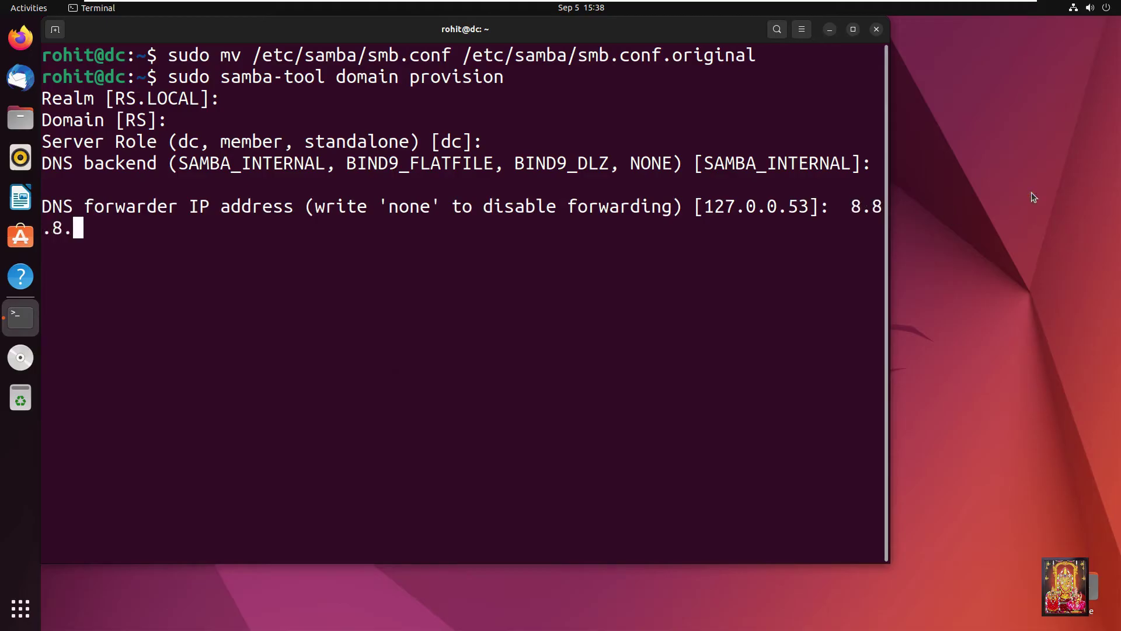
text(8,4.2.2.2)
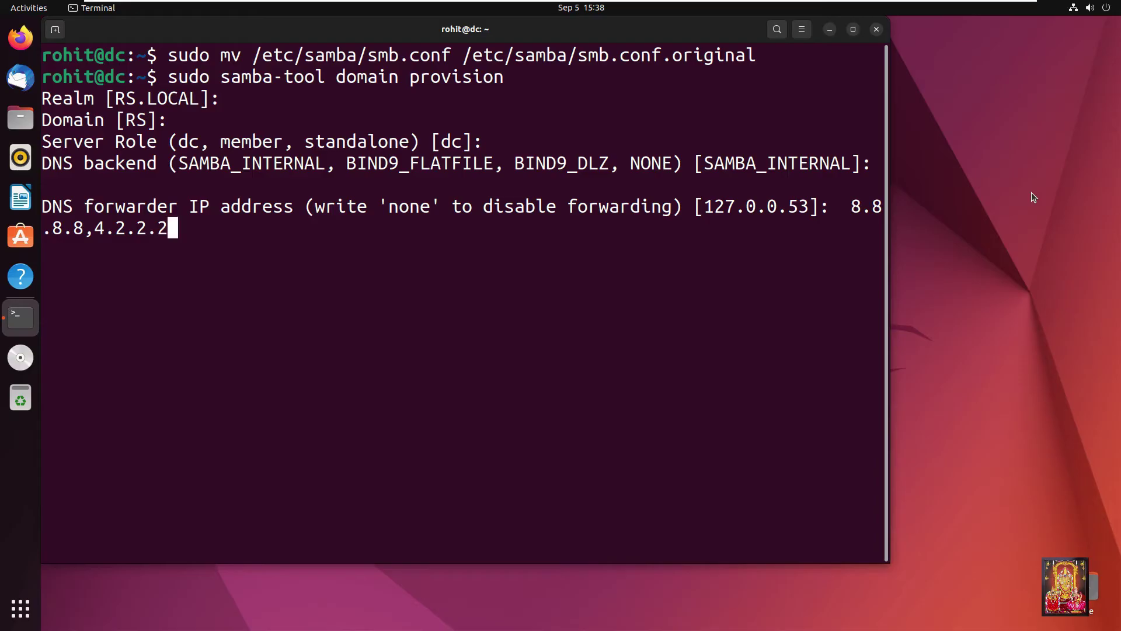
key(Return)
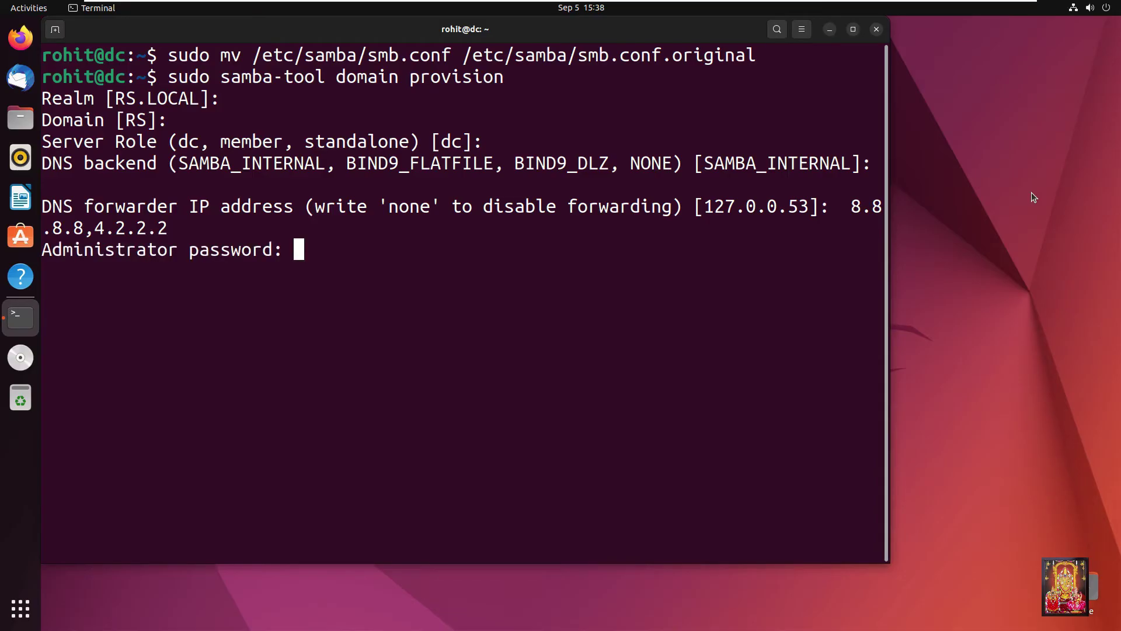
key(Return)
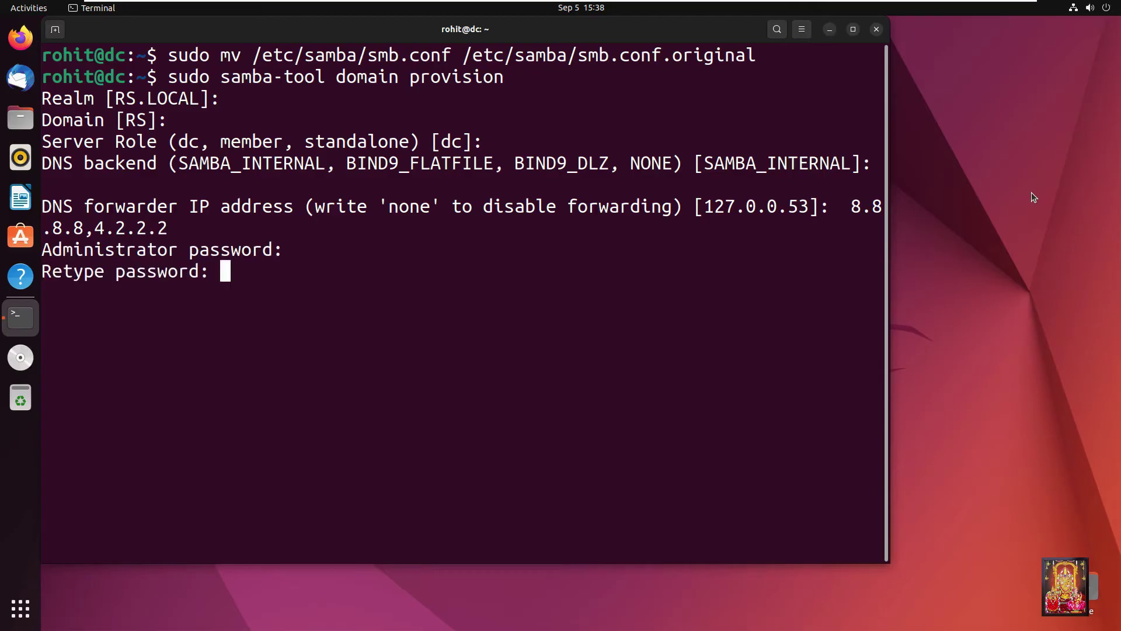
key(Return)
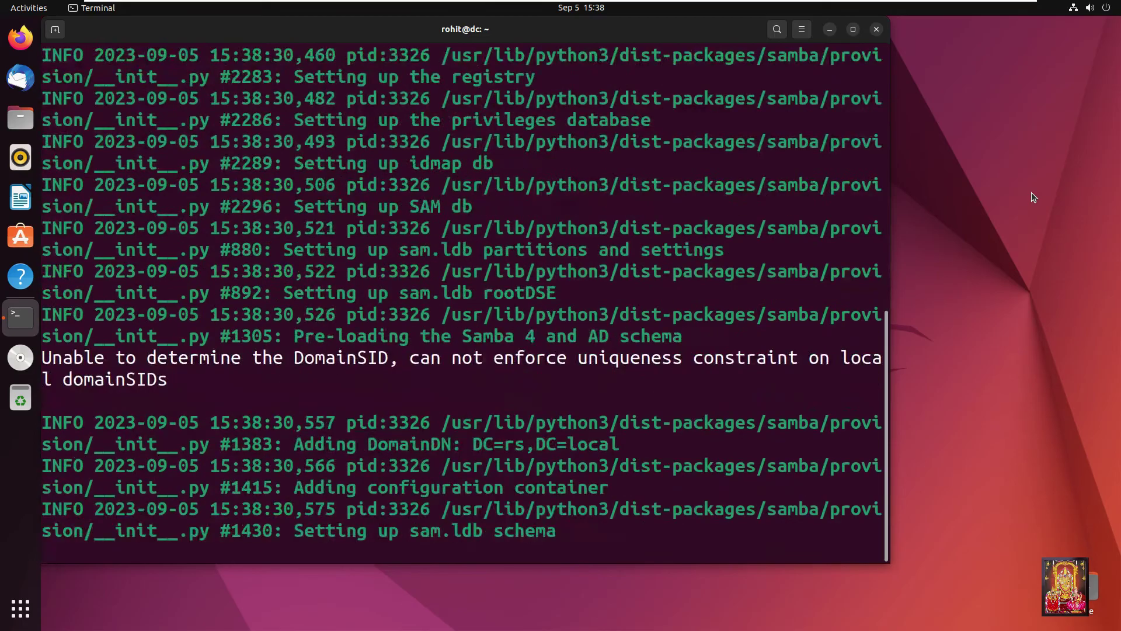
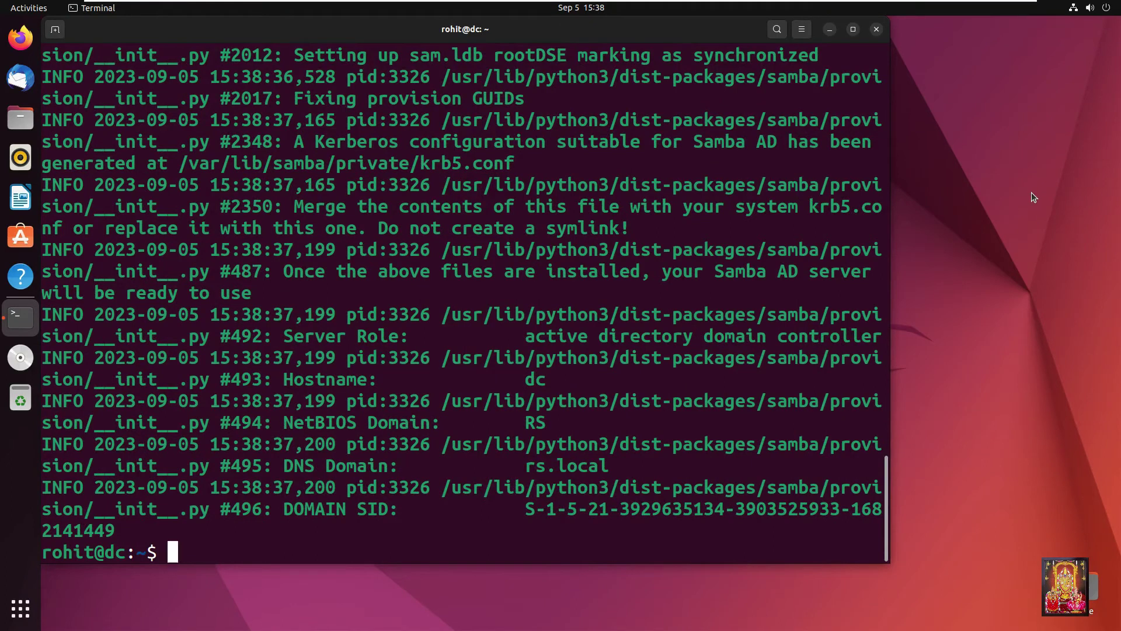
Clear the provisioning output from the terminal.
text(cleanr)
key(BackSpace)
key(BackSpace)
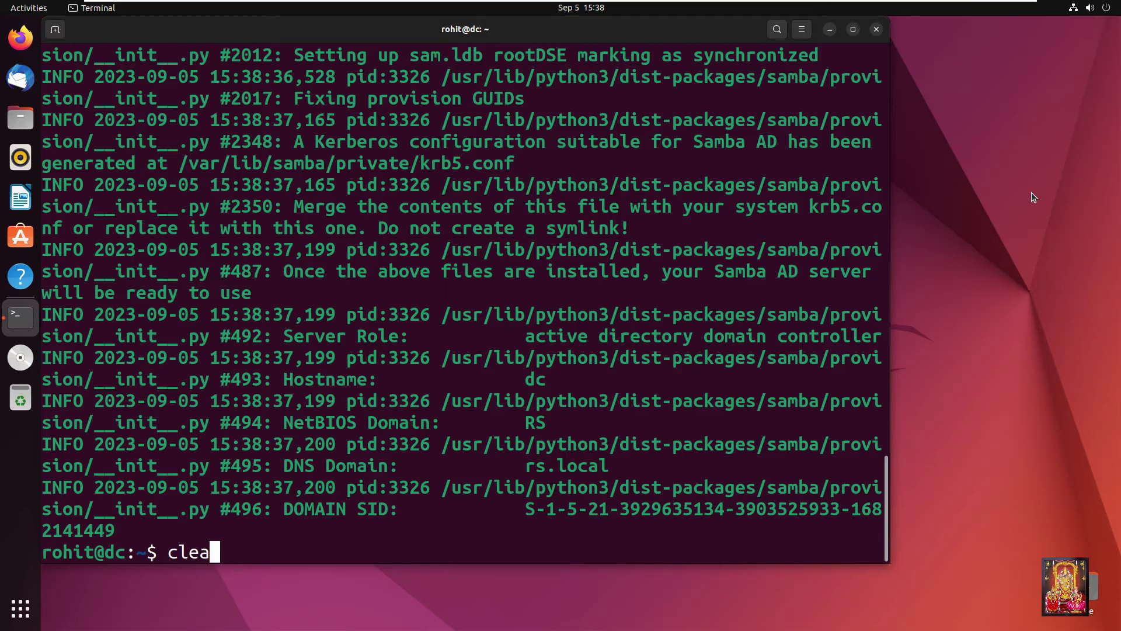
text(r)
key(Return)
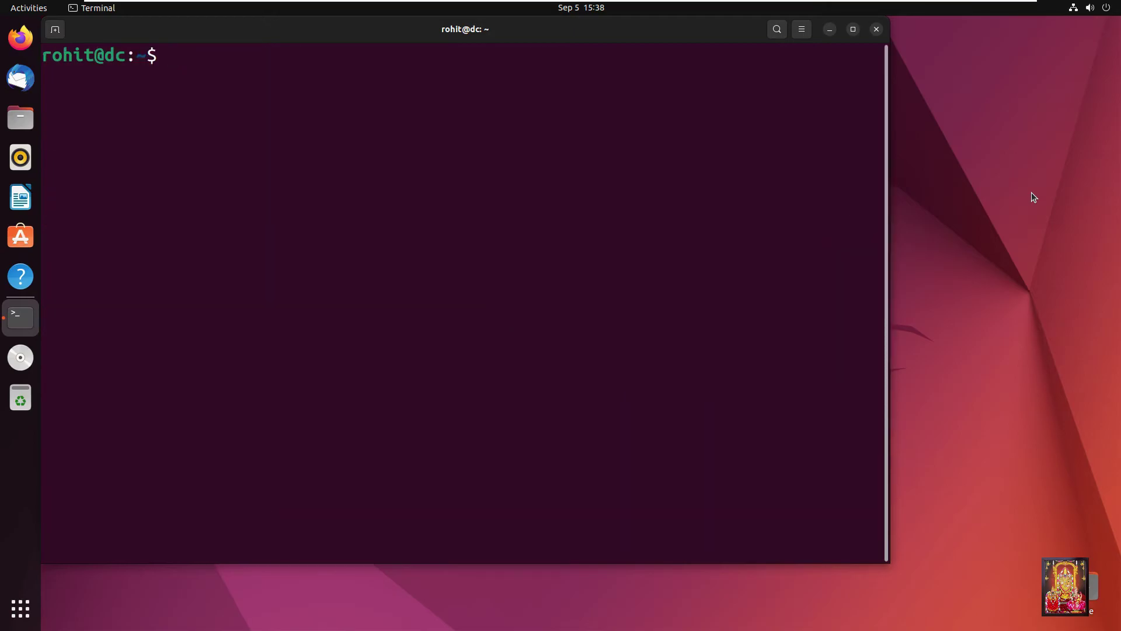
Try to copy /var/lib/samba/private/krb5.cong to /etc/ using sudo cp.
text(sudo cp)
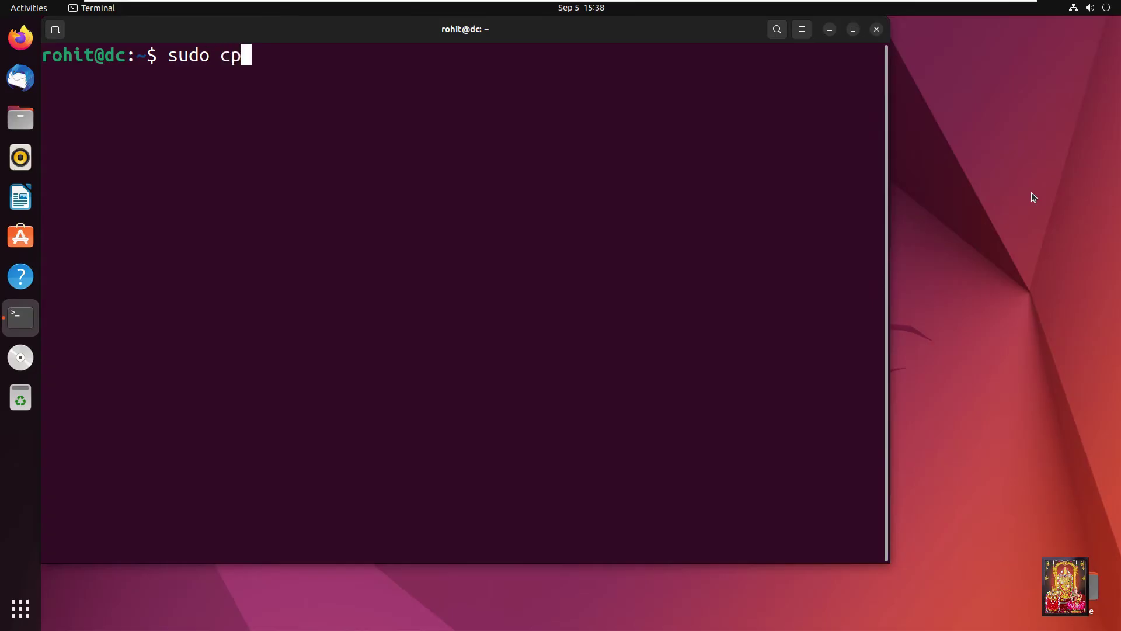
text( /var)
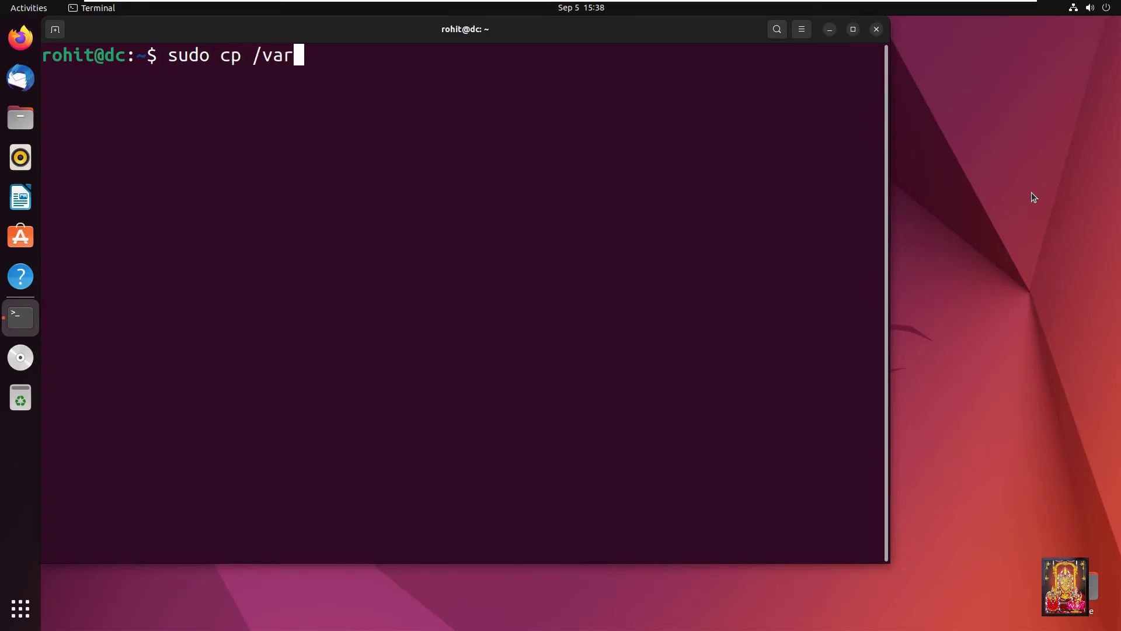
text(/lib)
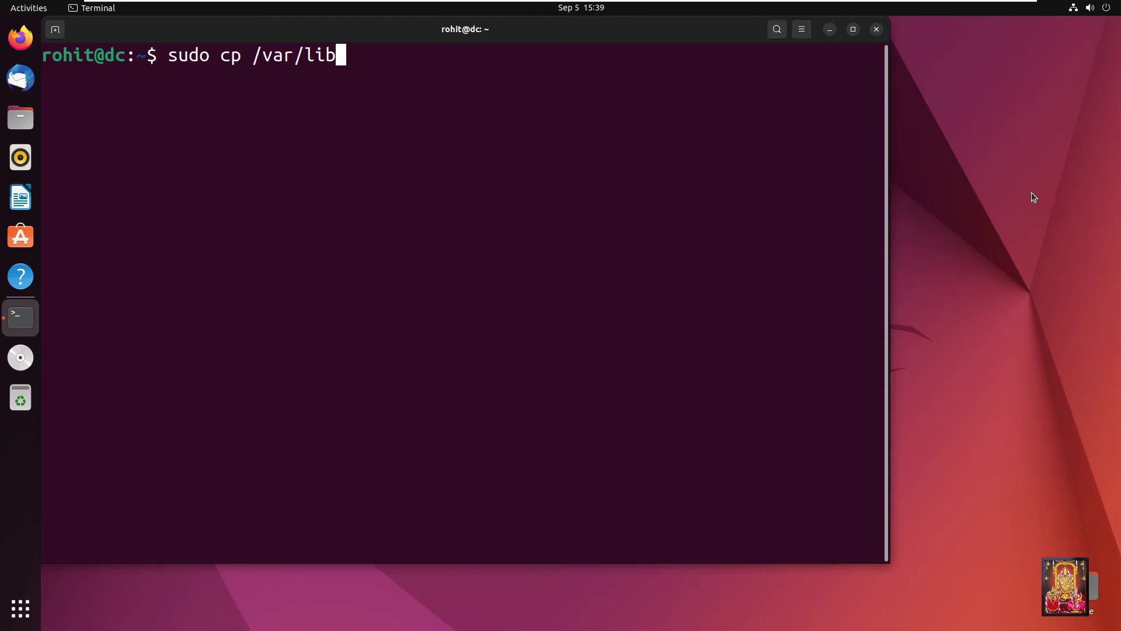
text(/samba)
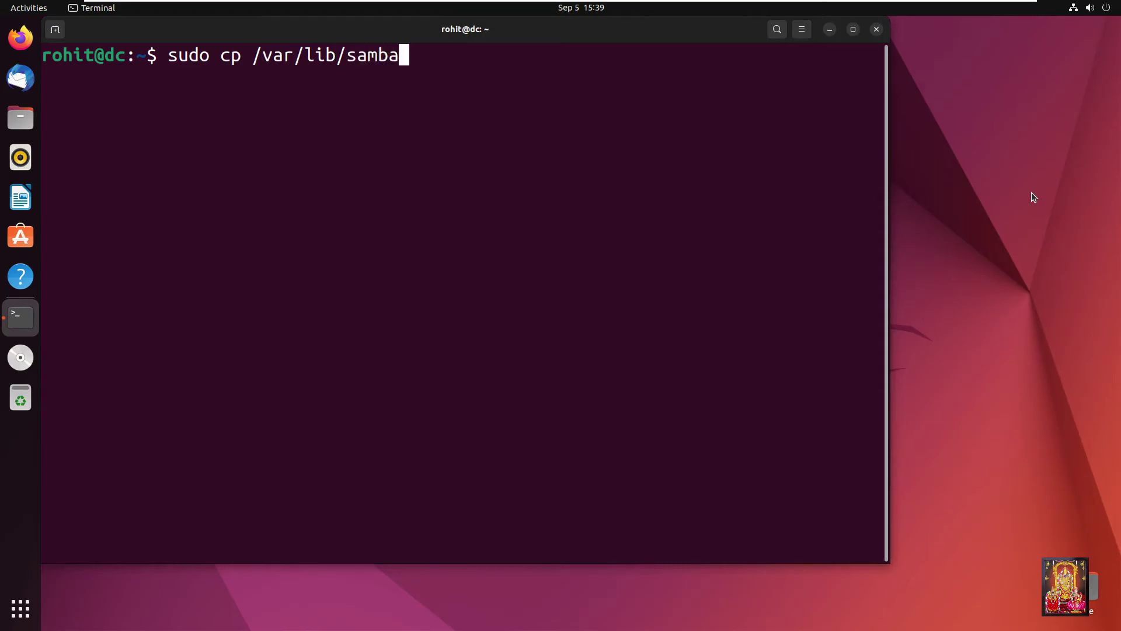
text(/private)
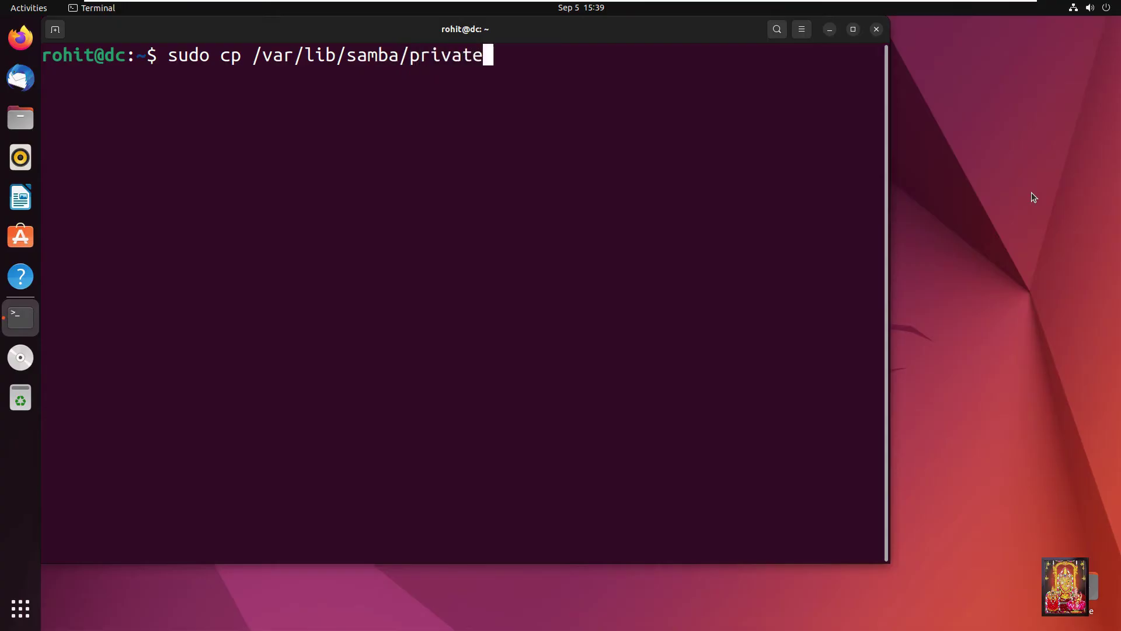
text(/krb5.cong /etc/)
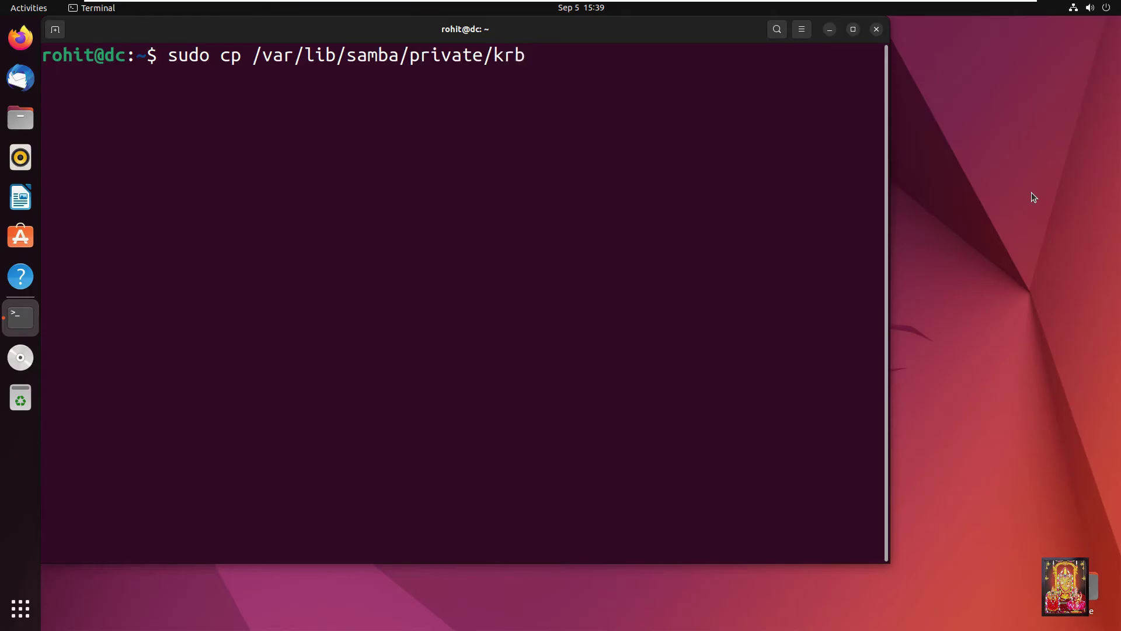
text(b5.cong /)
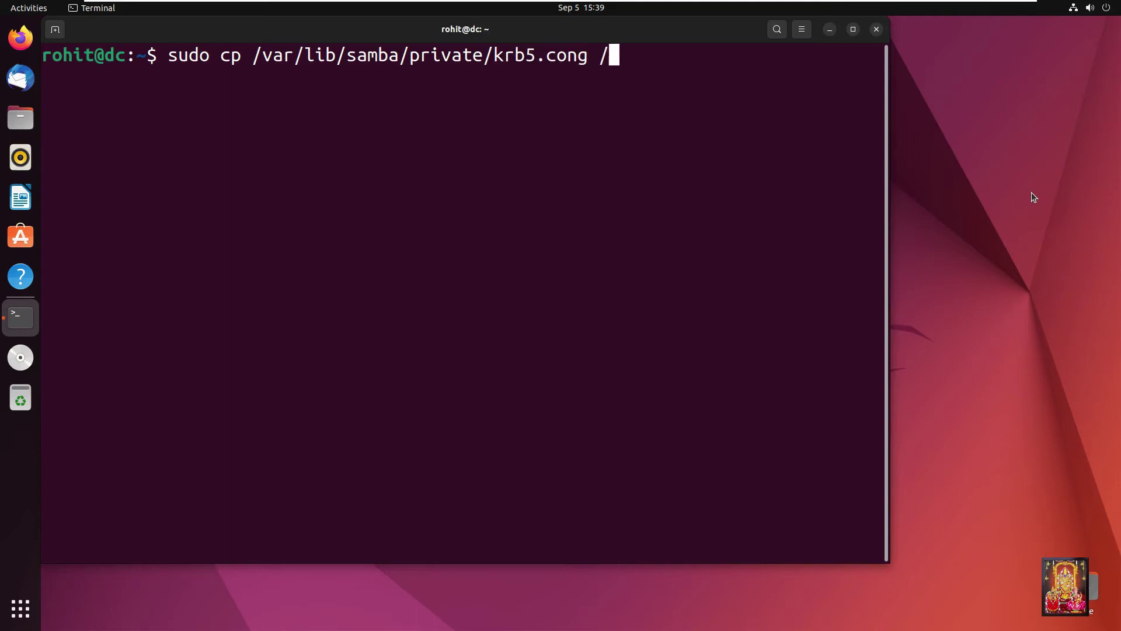
text(etc/)
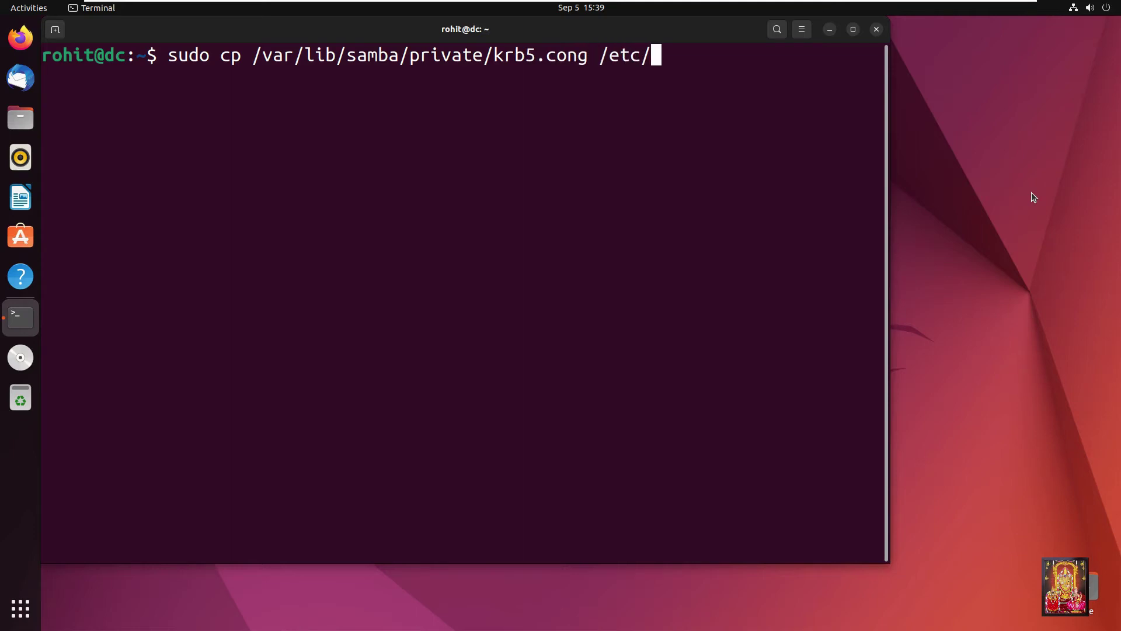
key(Return)
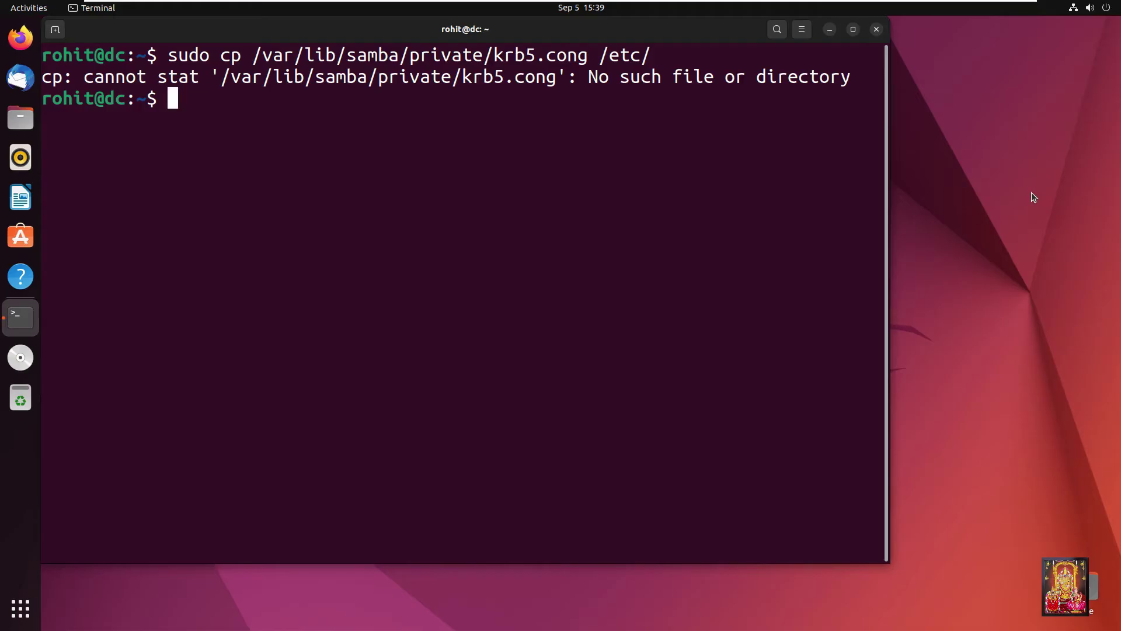
Correct the source file name to krb5.conf in the previous command and copy /var/lib/samba/private/krb5.conf to /etc/.
key(Up)
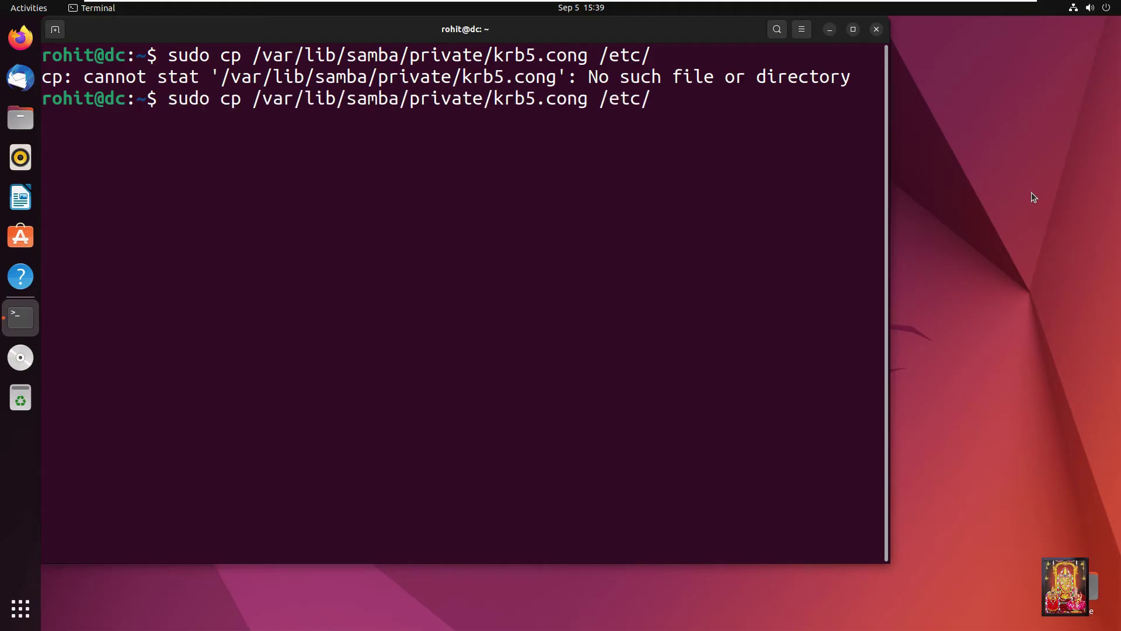
key(Left)
key(Left)
key(Left)
key(Left)
key(Left)
key(Left)
key(BackSpace)
text(f)
key(Right)
key(Right)
key(Right)
key(Right)
key(Return)
Clear the terminal and immediately stop and disable the smbd, winbind and systemd-resolved services using sudo systemctl disable --now.
text(clear)
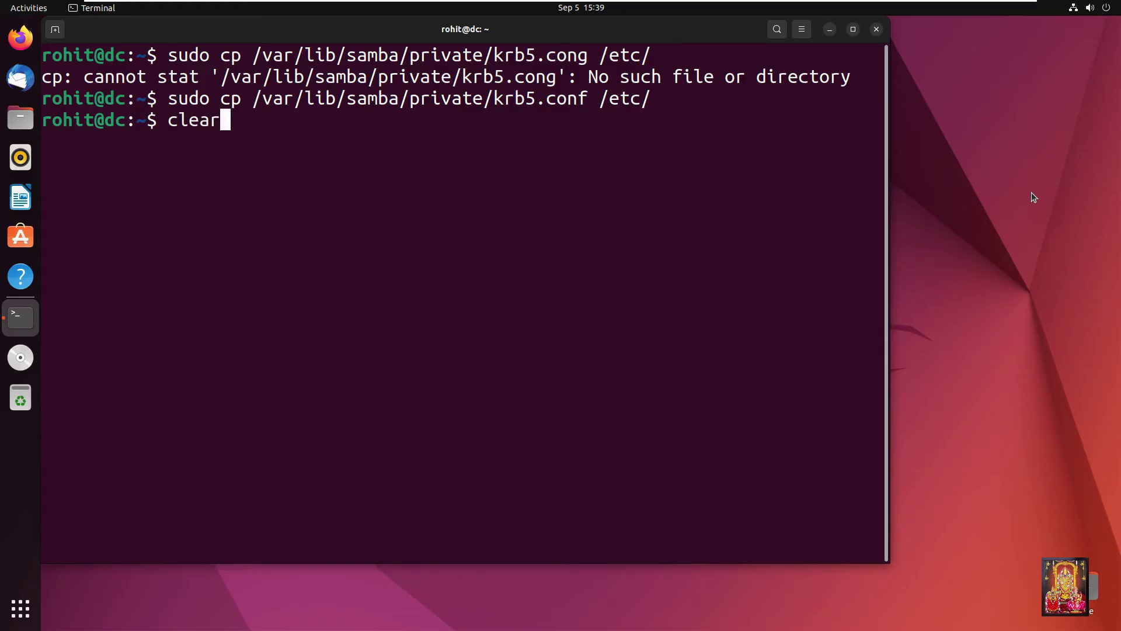
key(Return)
text(sud)
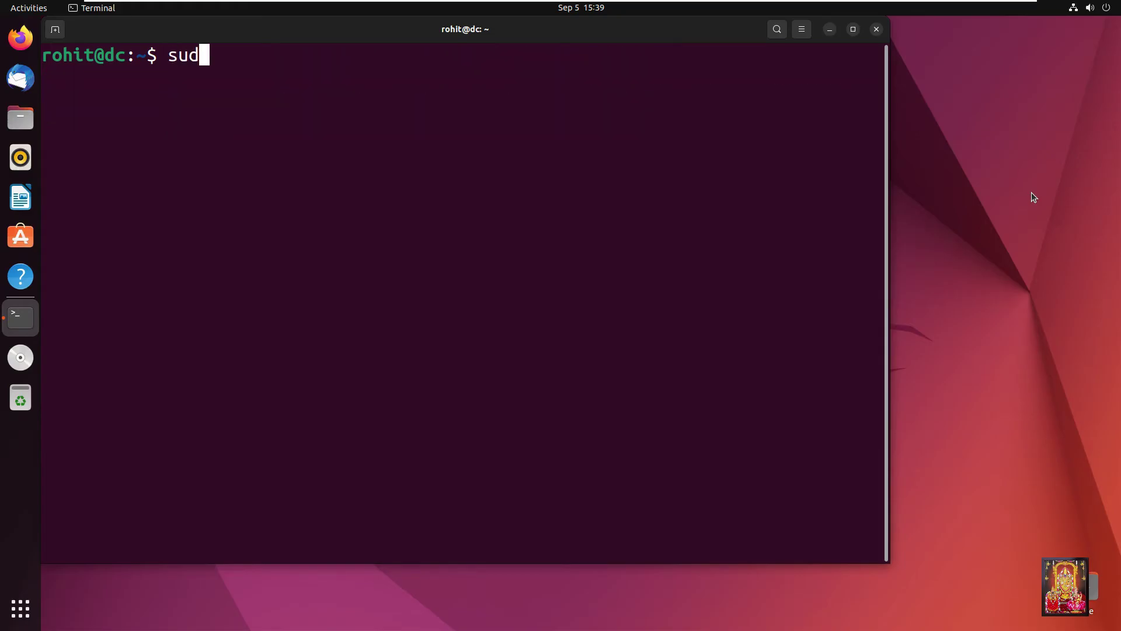
text(o syst)
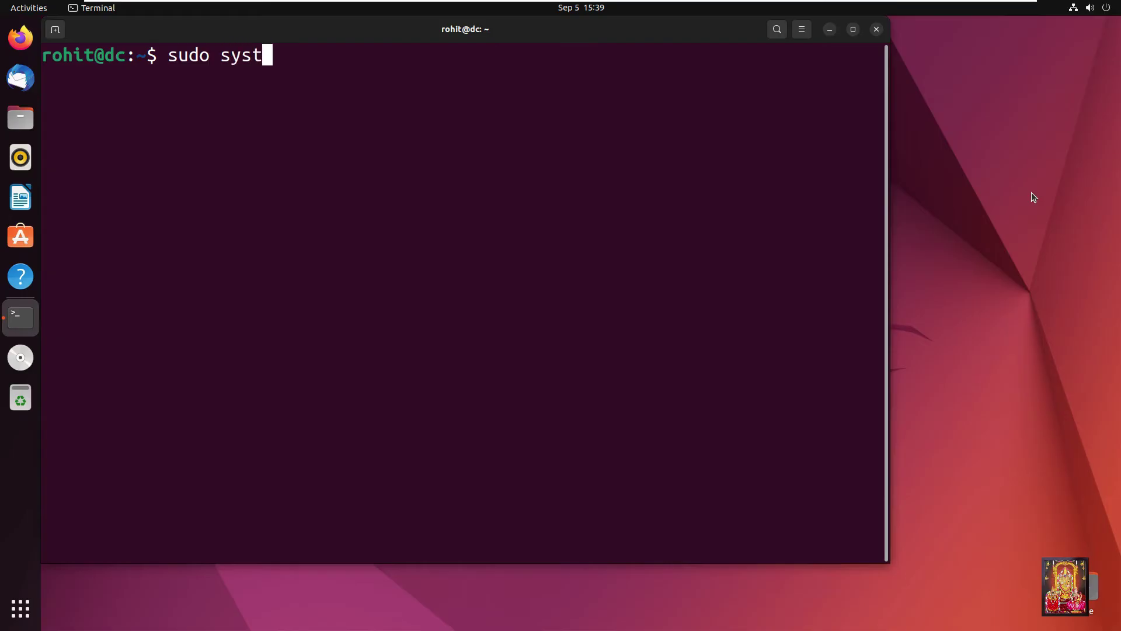
text(emctl )
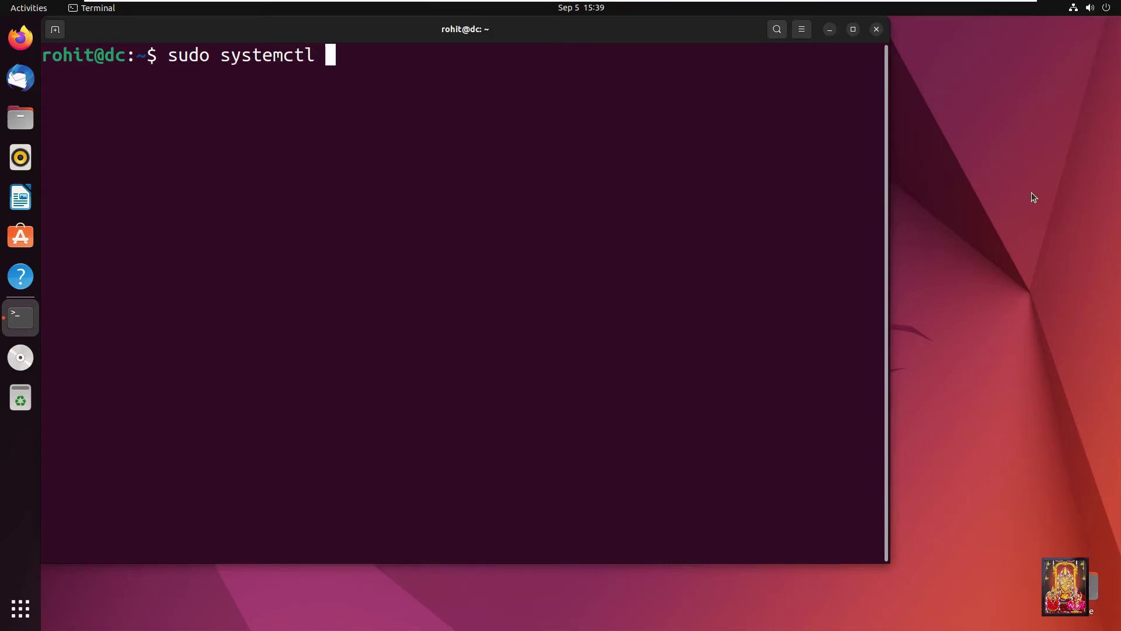
text(disabl)
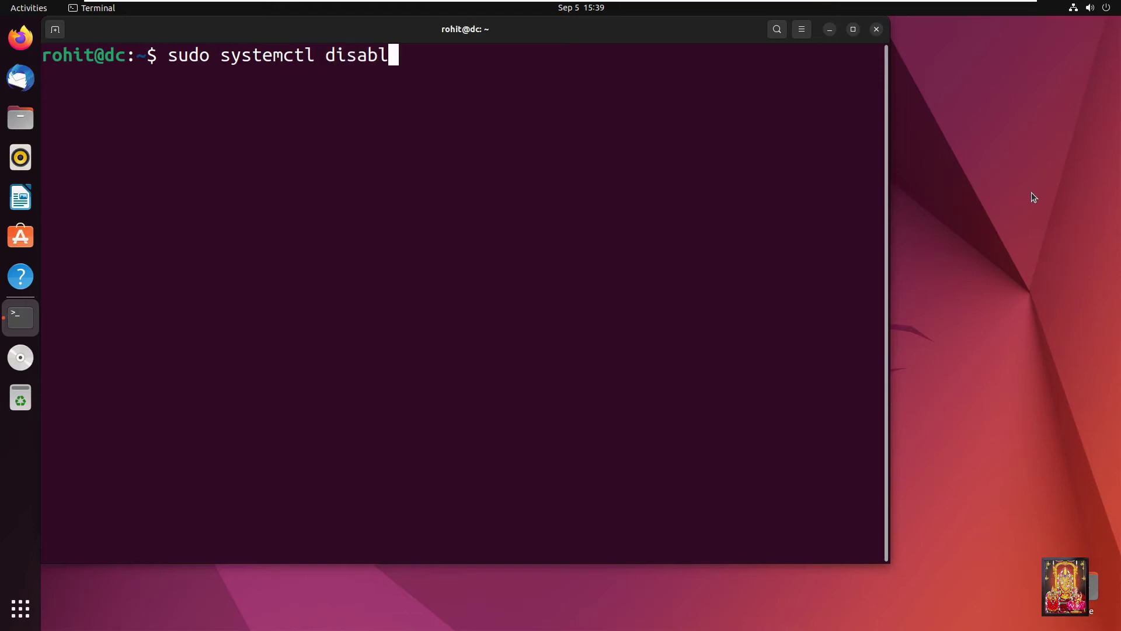
text(e --now )
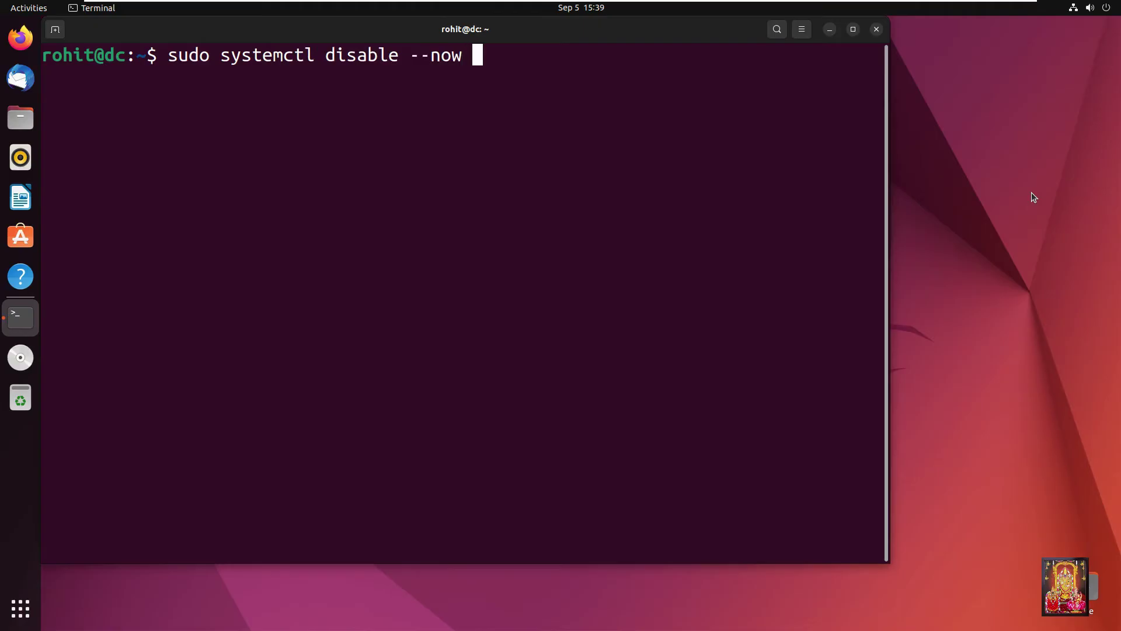
text(smbd winbin)
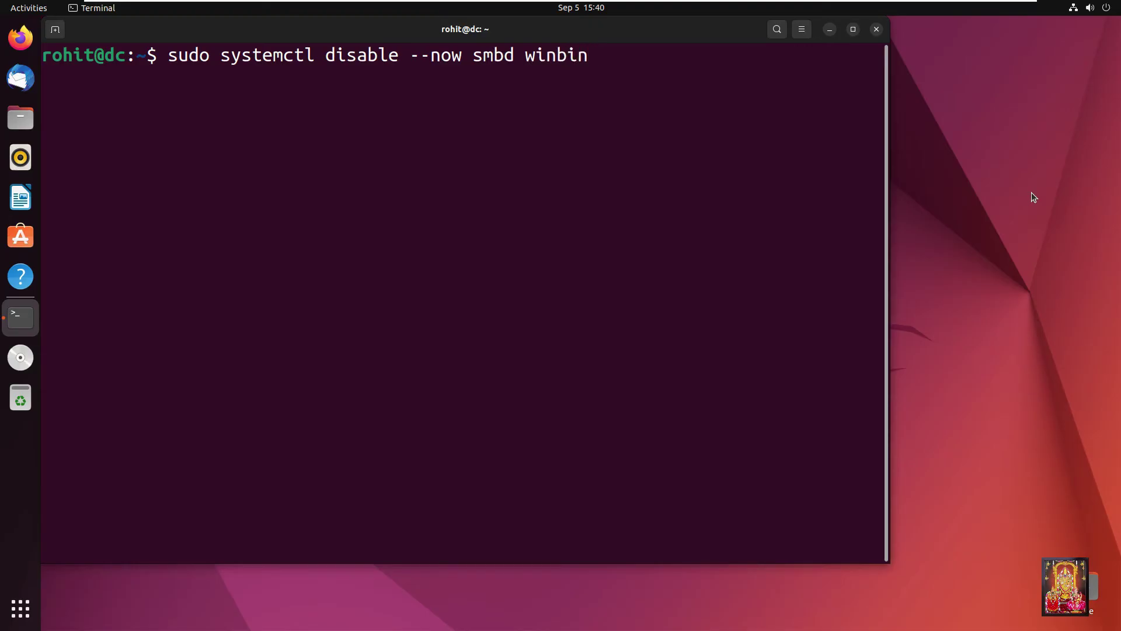
text(d systemd-r)
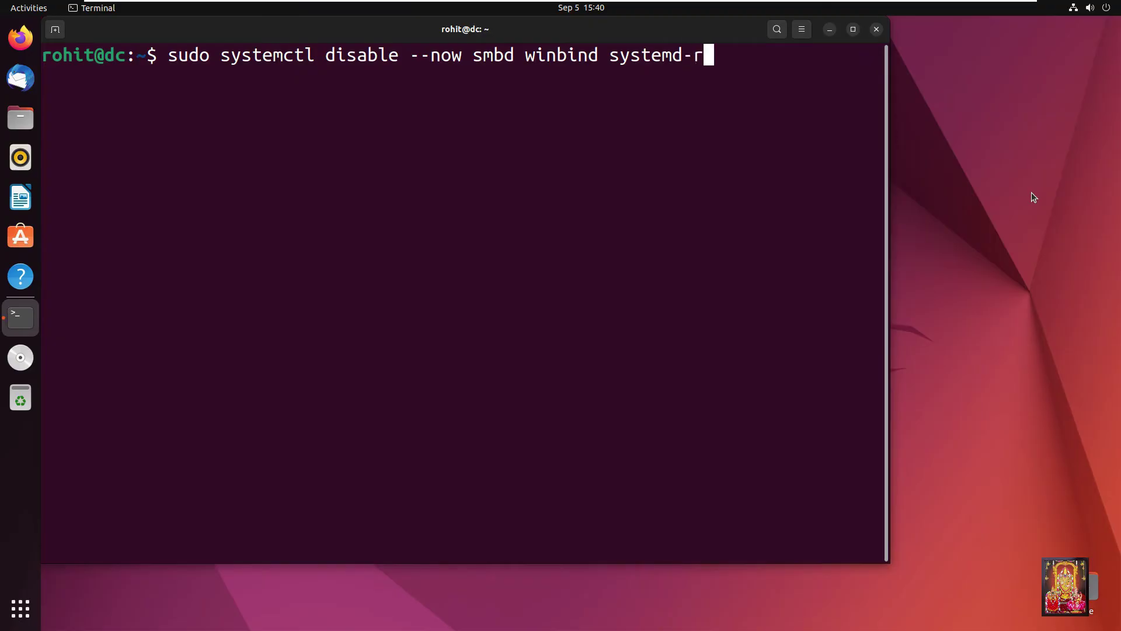
text(esolverd)
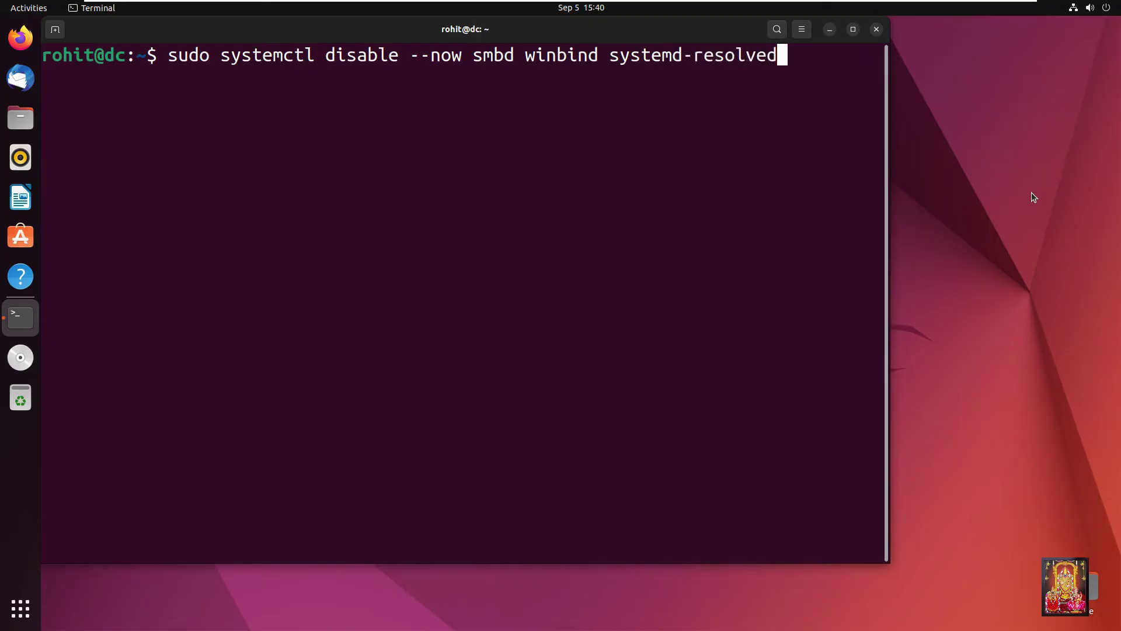
key(Return)
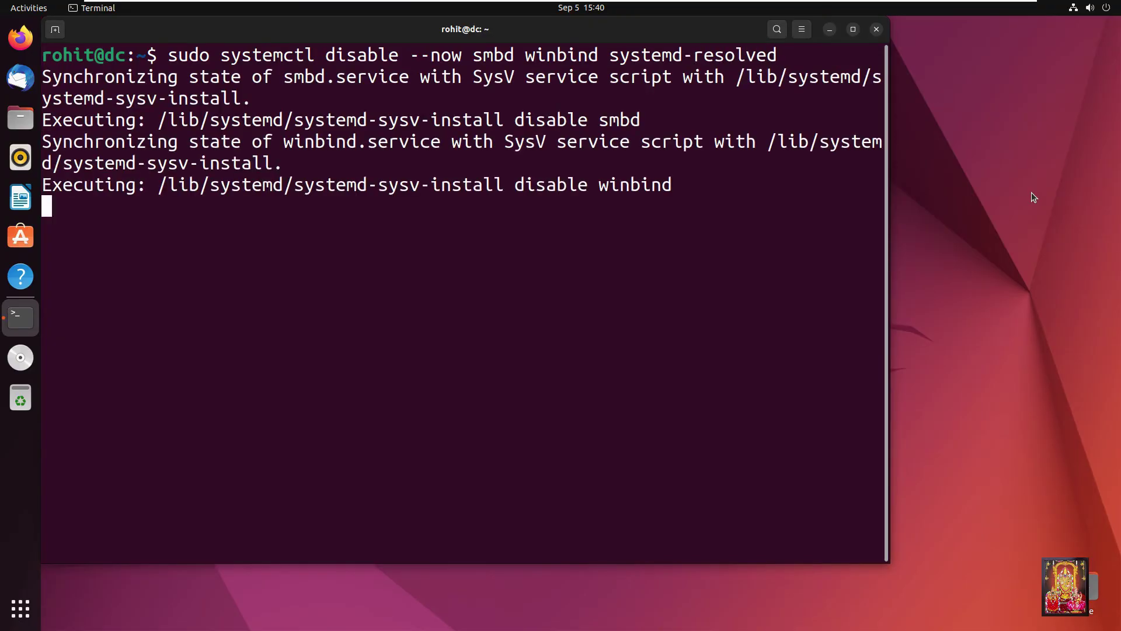
Discard the partly entered sudo command and clear the service-disabling output from the terminal.
text(sudo)
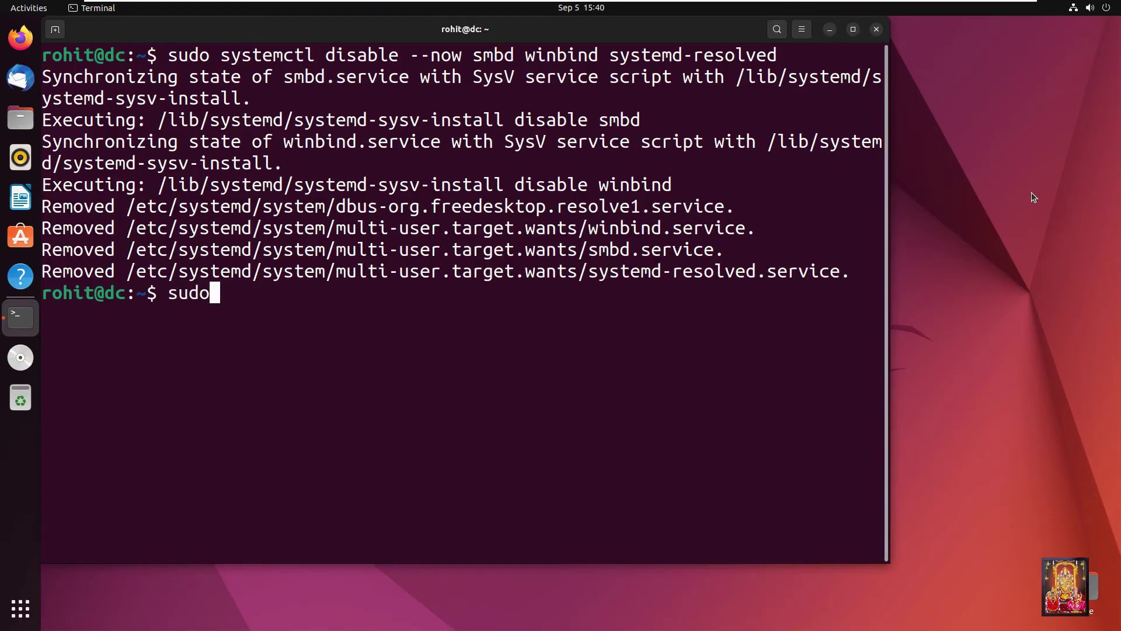
key(BackSpace)
key(BackSpace)
key(BackSpace)
key(BackSpace)
text(c)
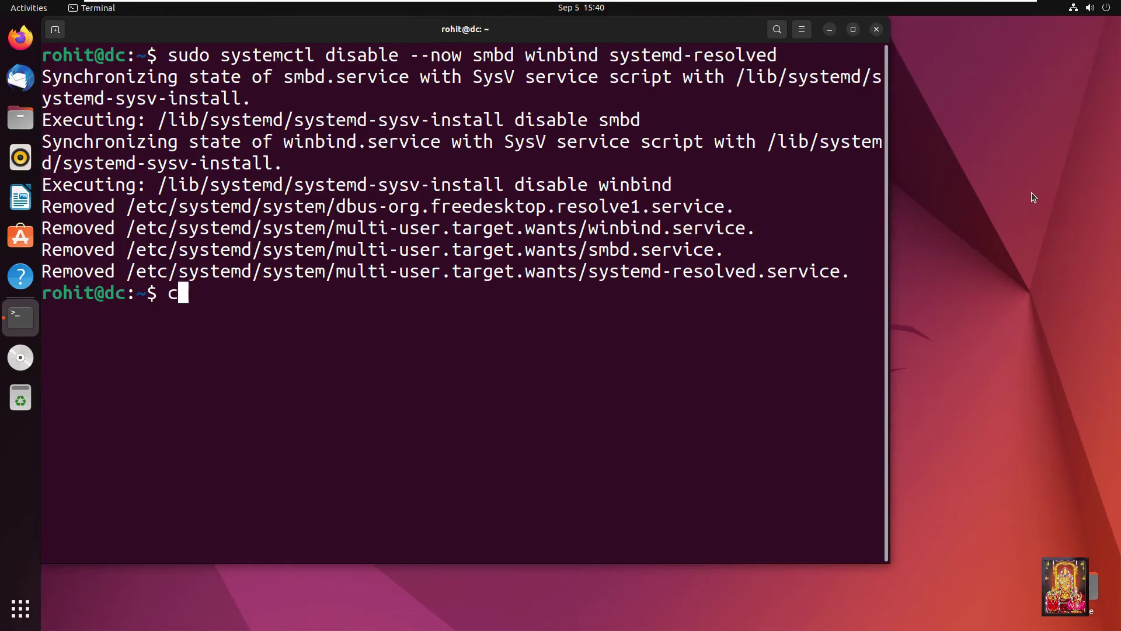
text(lear)
key(Return)
Unmask the samba-ad-dc service using sudo systemctl unmask.
text(sudo)
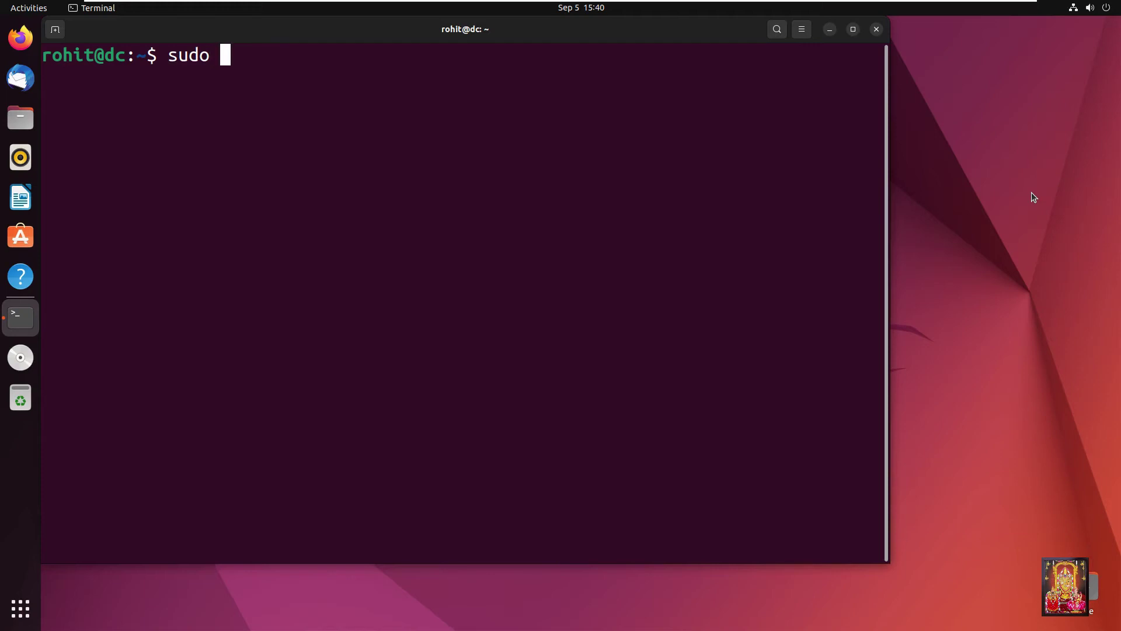
text( systemct)
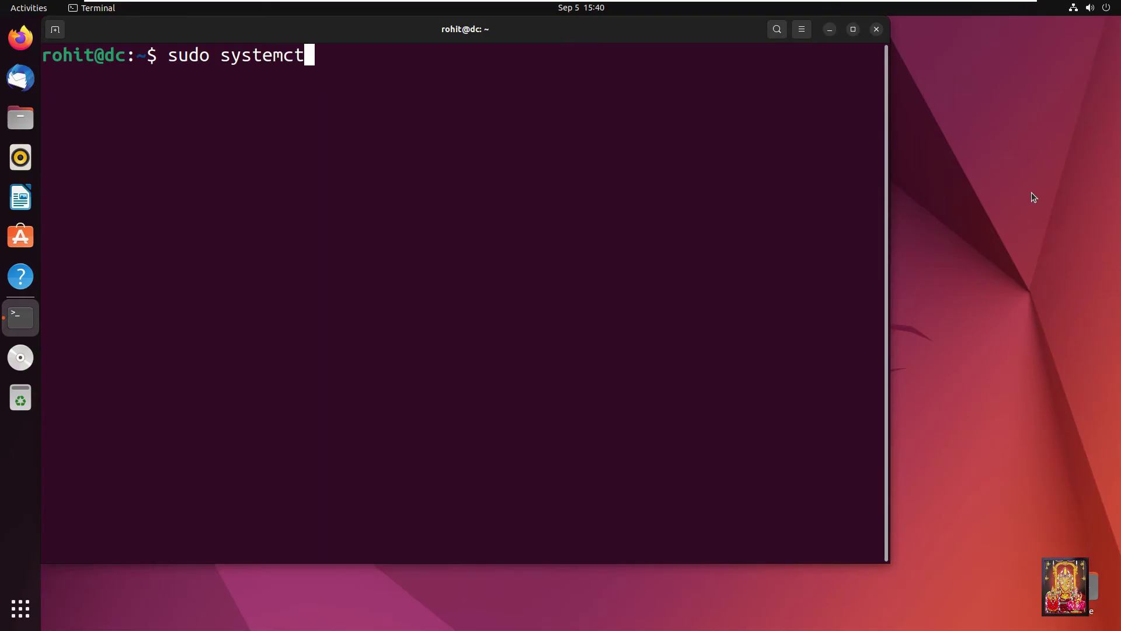
text(l un)
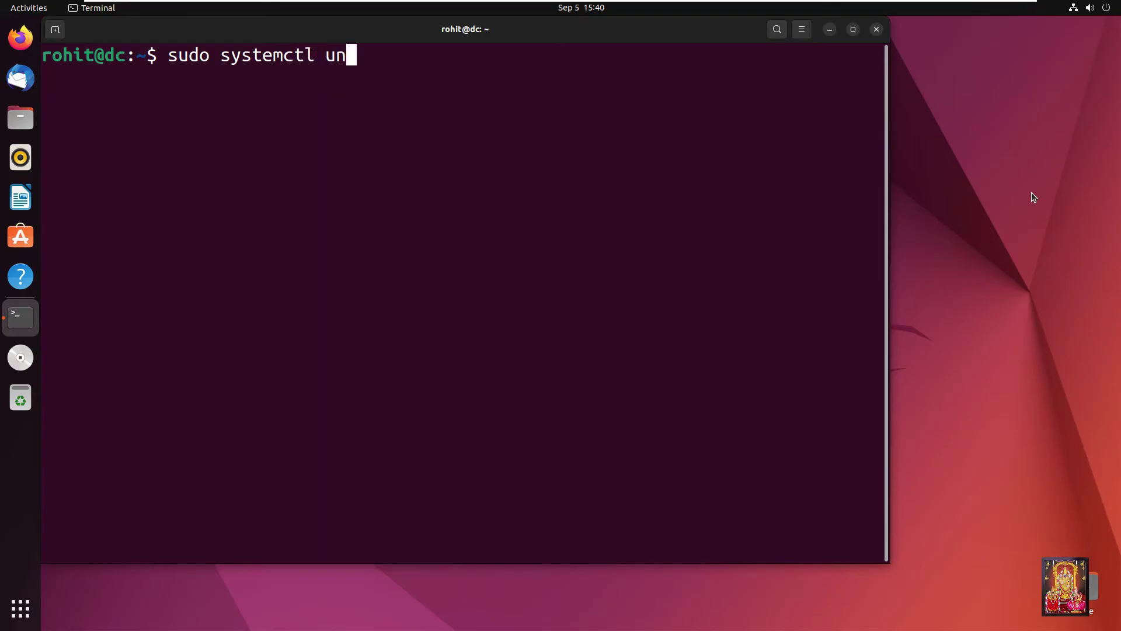
text(mas)
text(k)
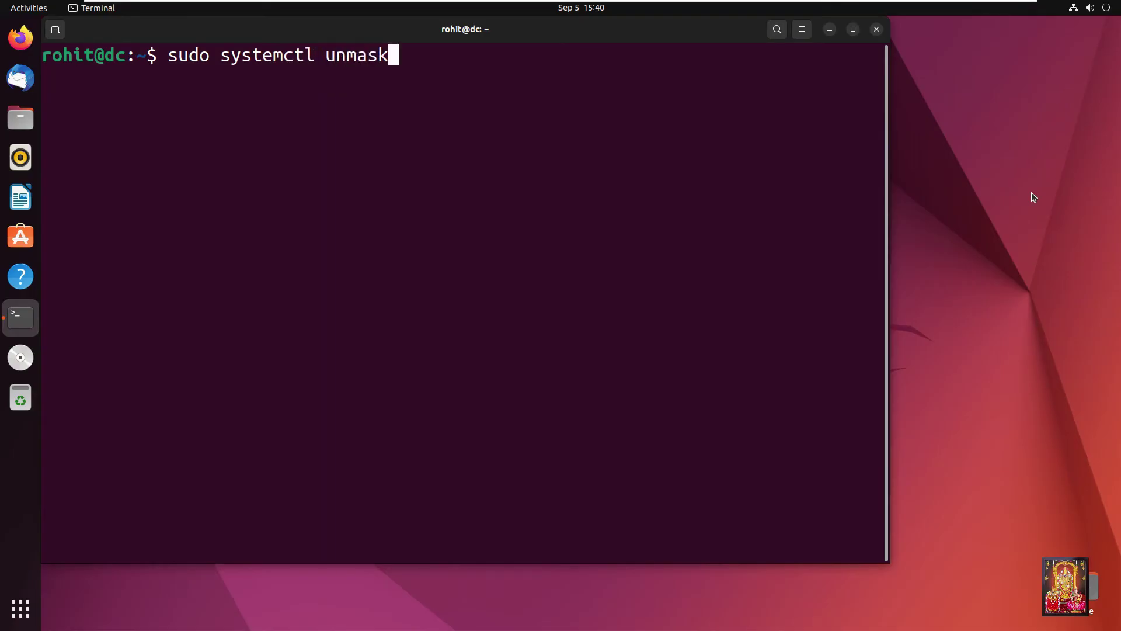
text( samba-ad-dc)
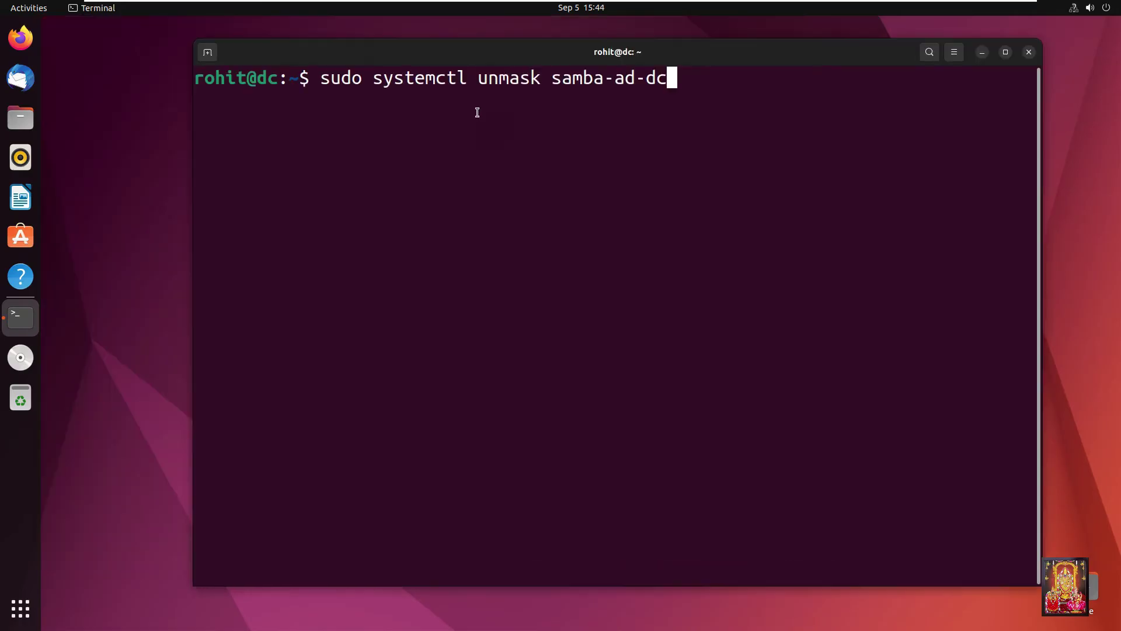
key(Return)
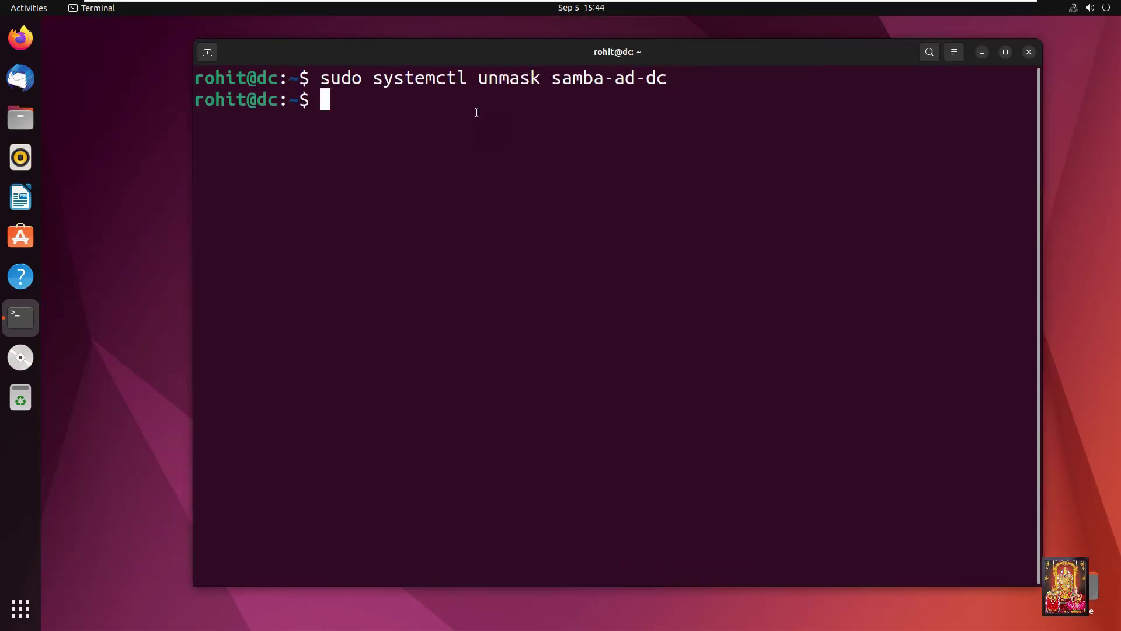
Enable and immediately start the samba-ad-dc service using sudo systemctl enable --now.
text(sudo system)
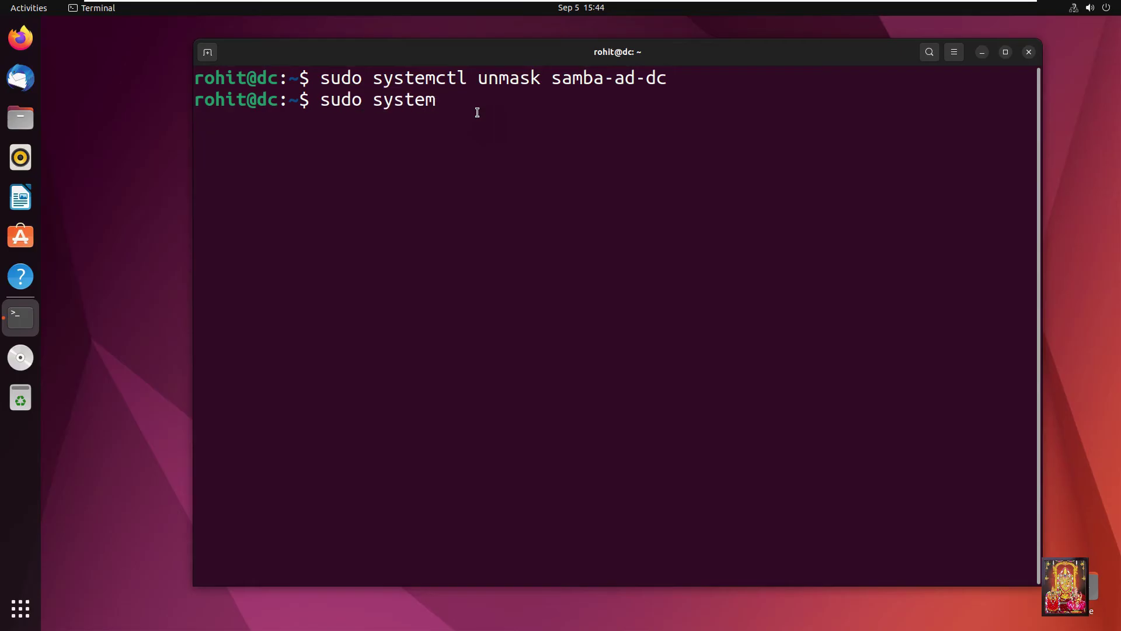
text(ctl enab)
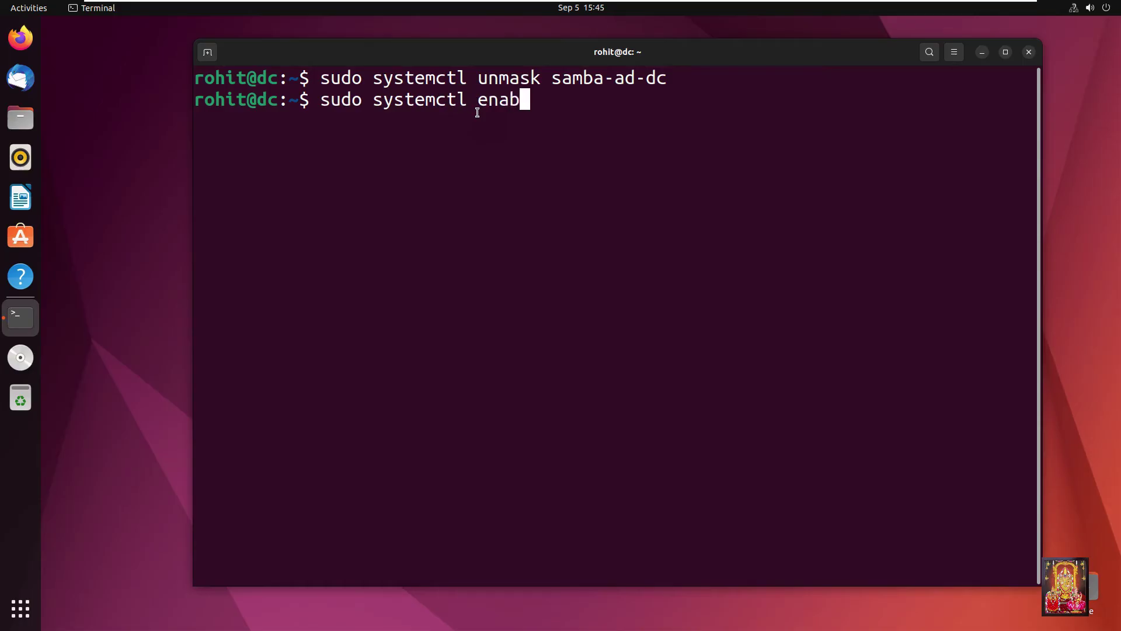
text(le --now samba)
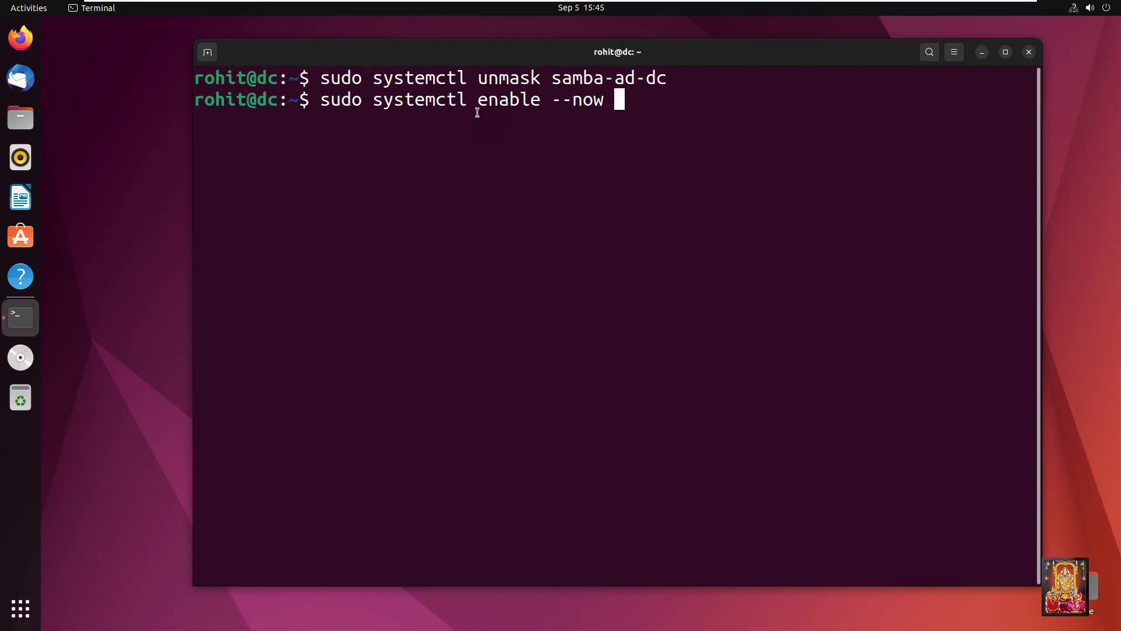
text(-ad-dc)
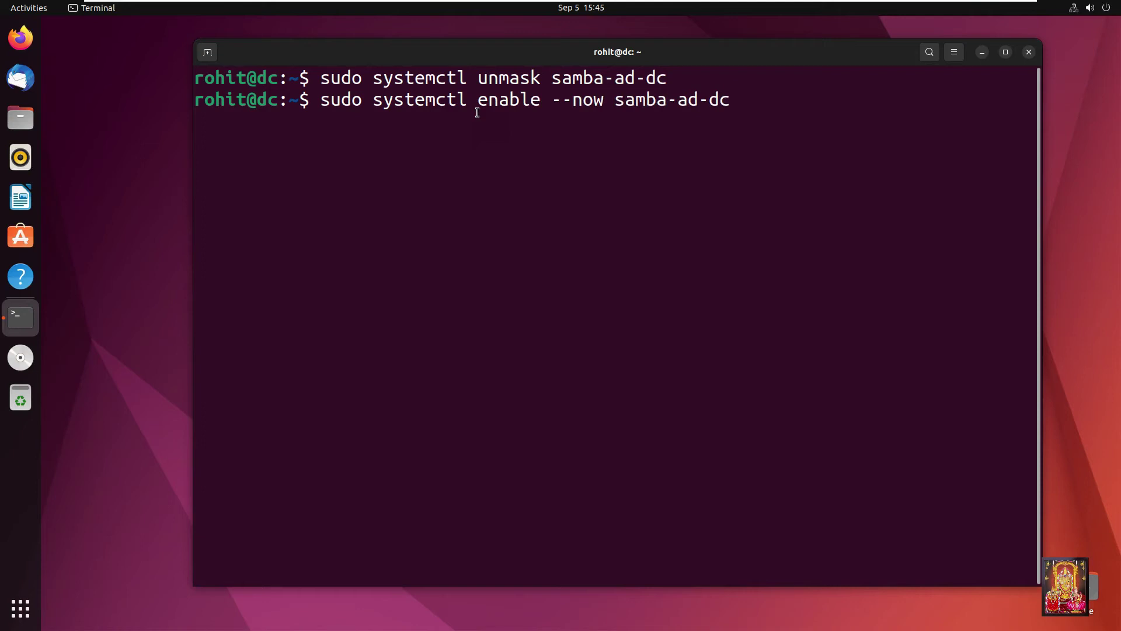
key(Return)
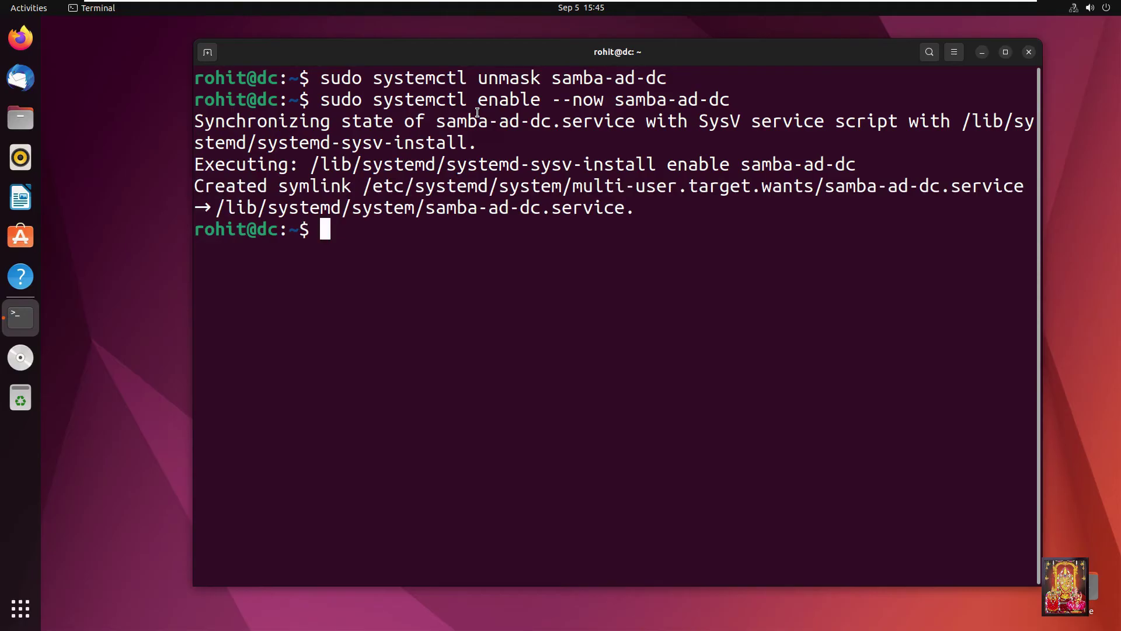
Show the domain and forest function levels using sudo samba-tool domain level show, dismissing the system problem report.
text(sudo sa)
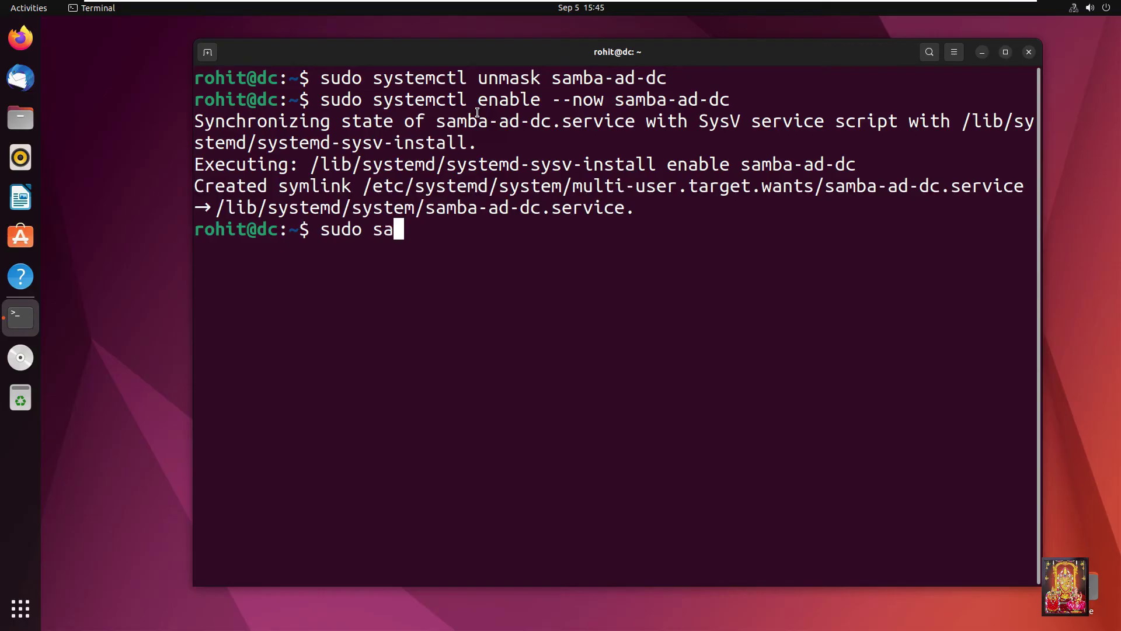
text(mba-tool domain )
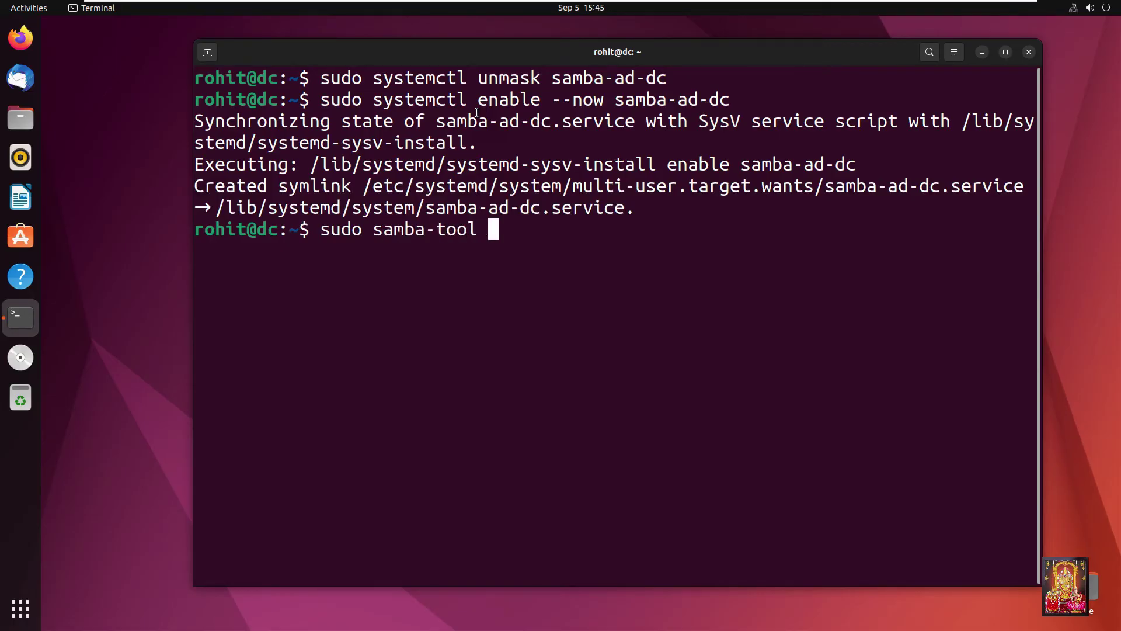
text(level sh)
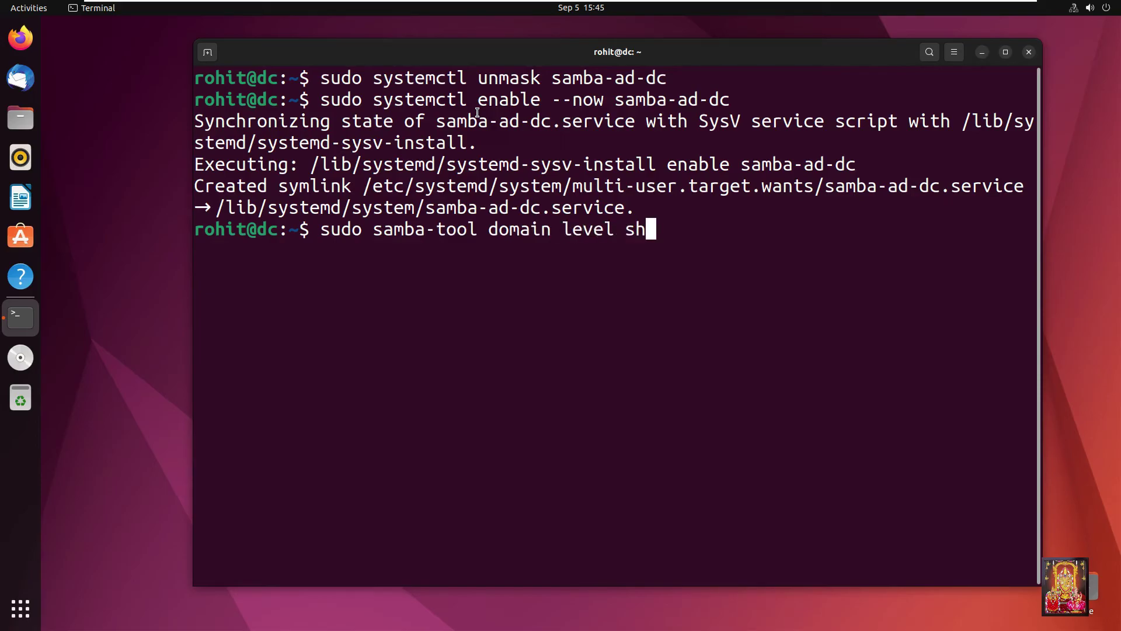
text(ow)
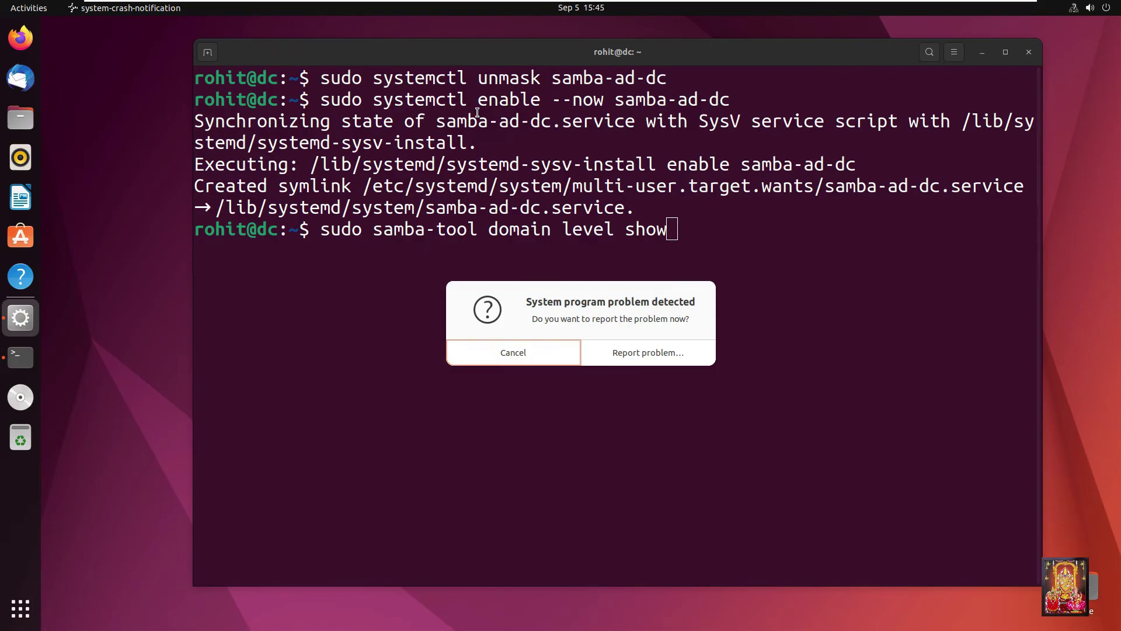
key(Escape)
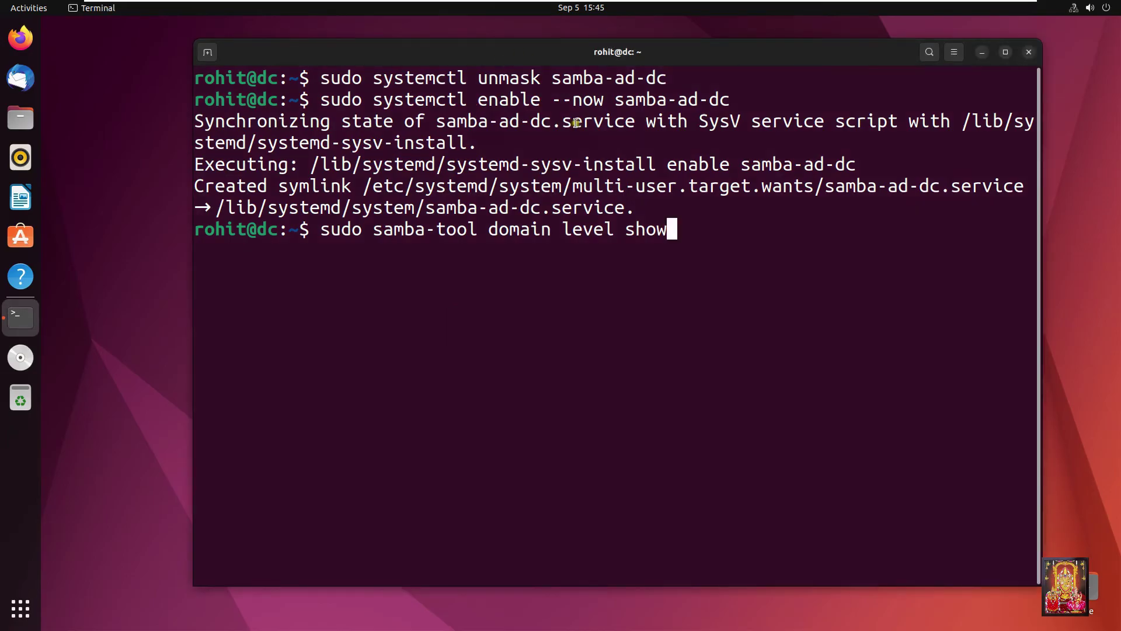
key(Return)
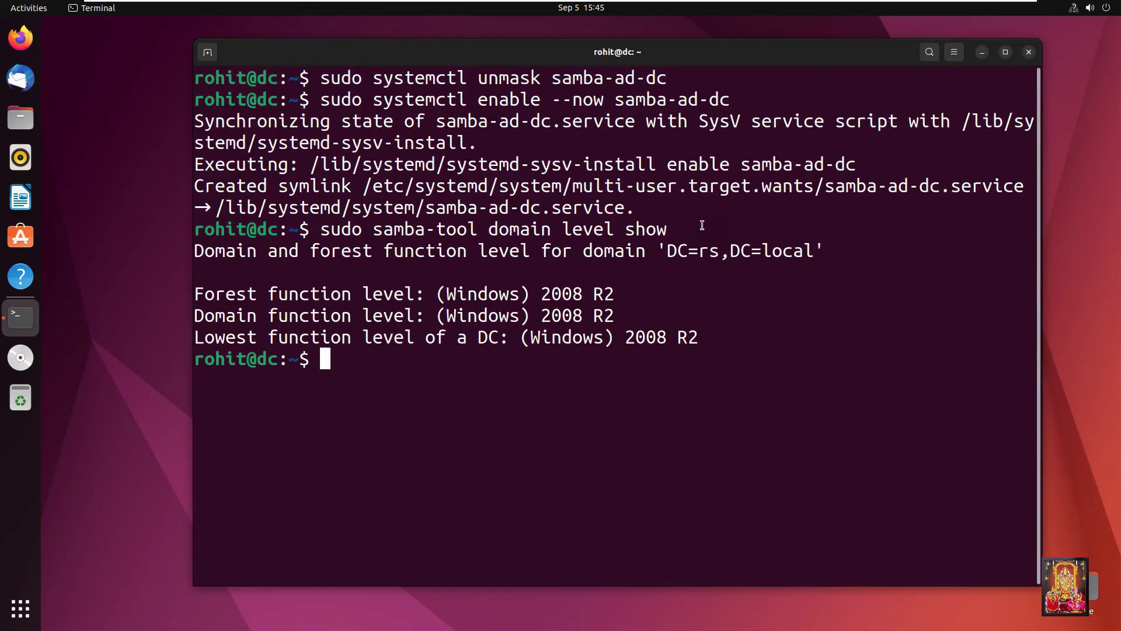
Clear the domain level output from the terminal.
text(clea)
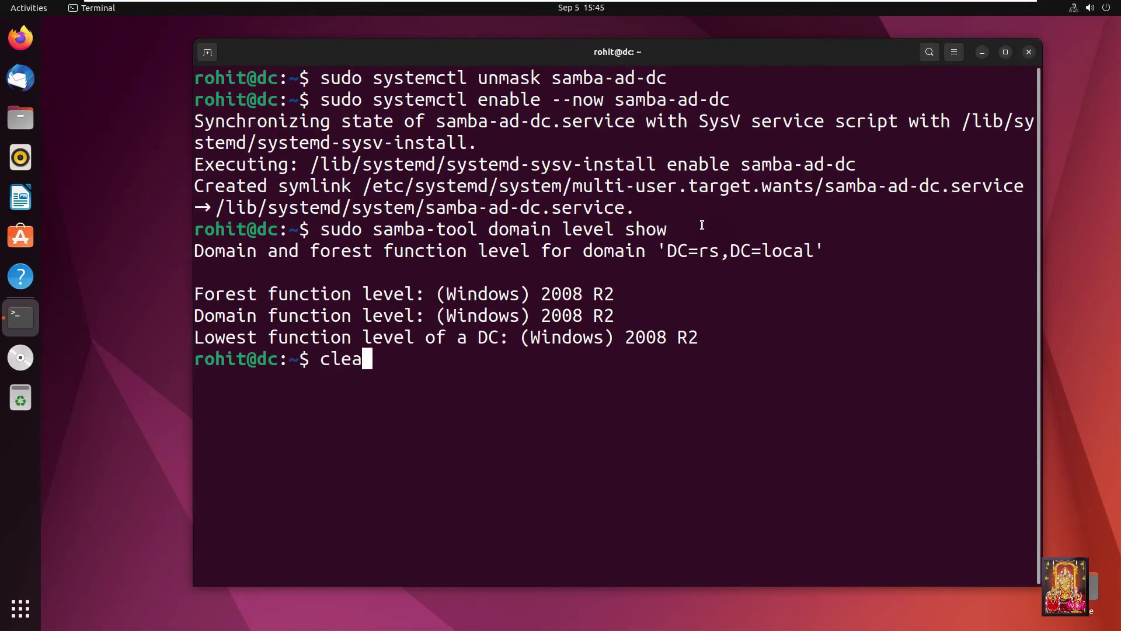
text(r)
key(Return)
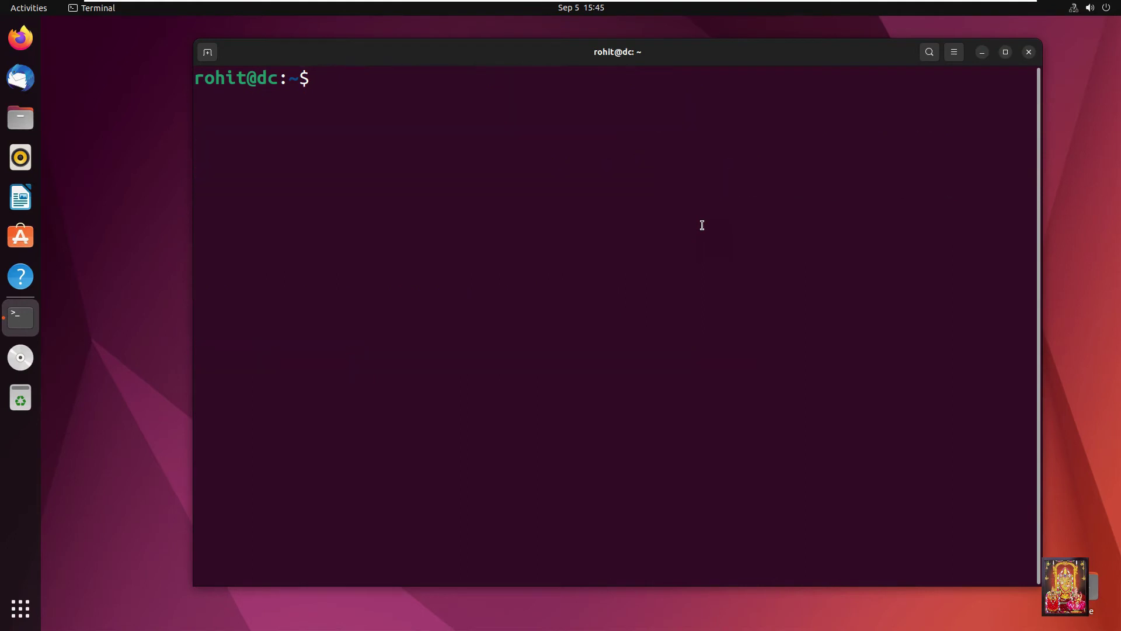
Remove /etc/resolv.conf and open a fresh one in nano using sudo rm -f /etc/resolv.conf && sudo nano /etc/resolv.conf.
text(sudo rm)
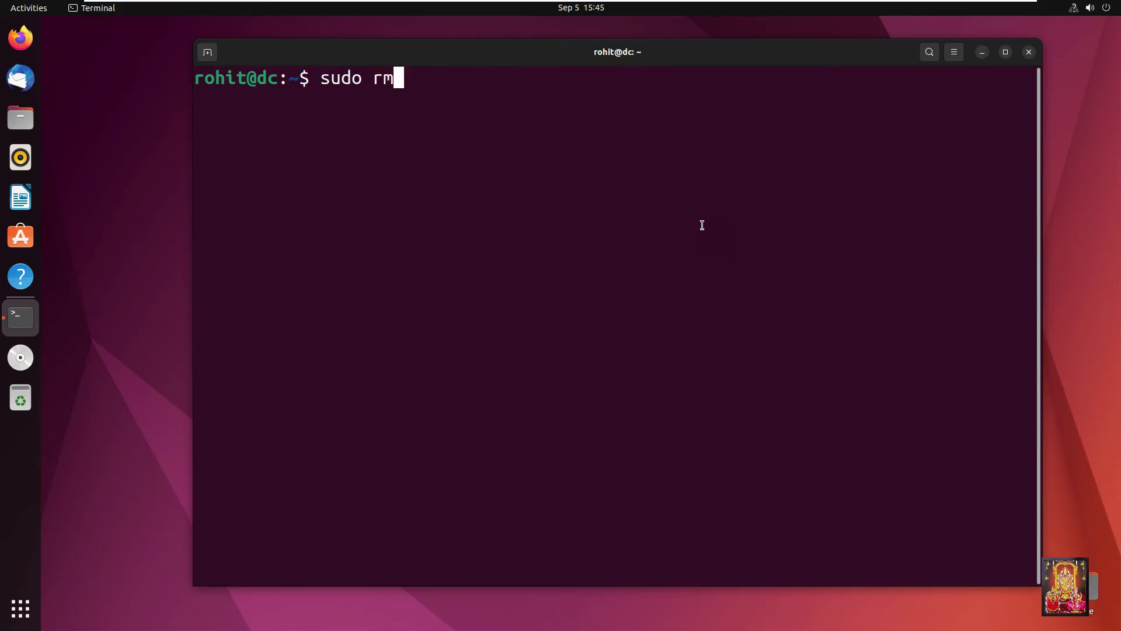
text( -f)
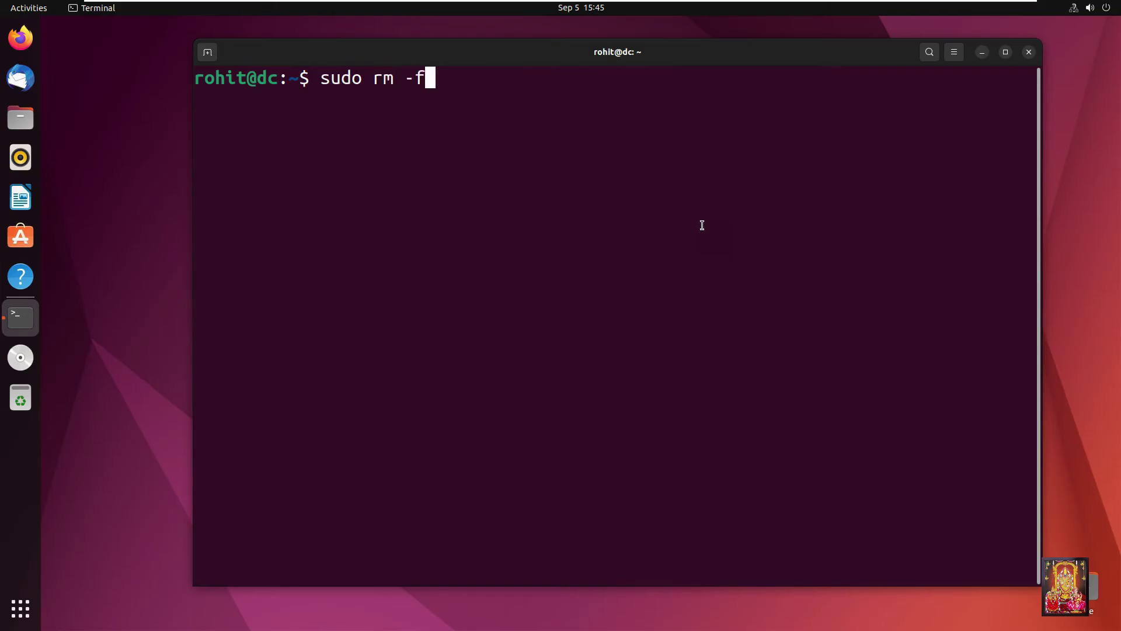
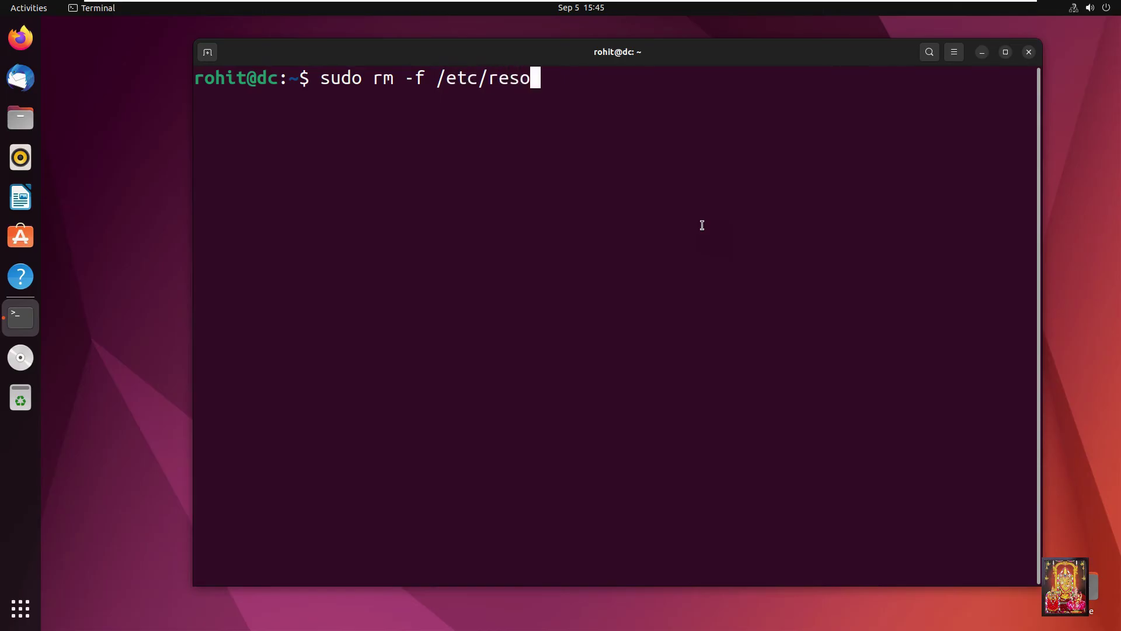
text(v.conf)
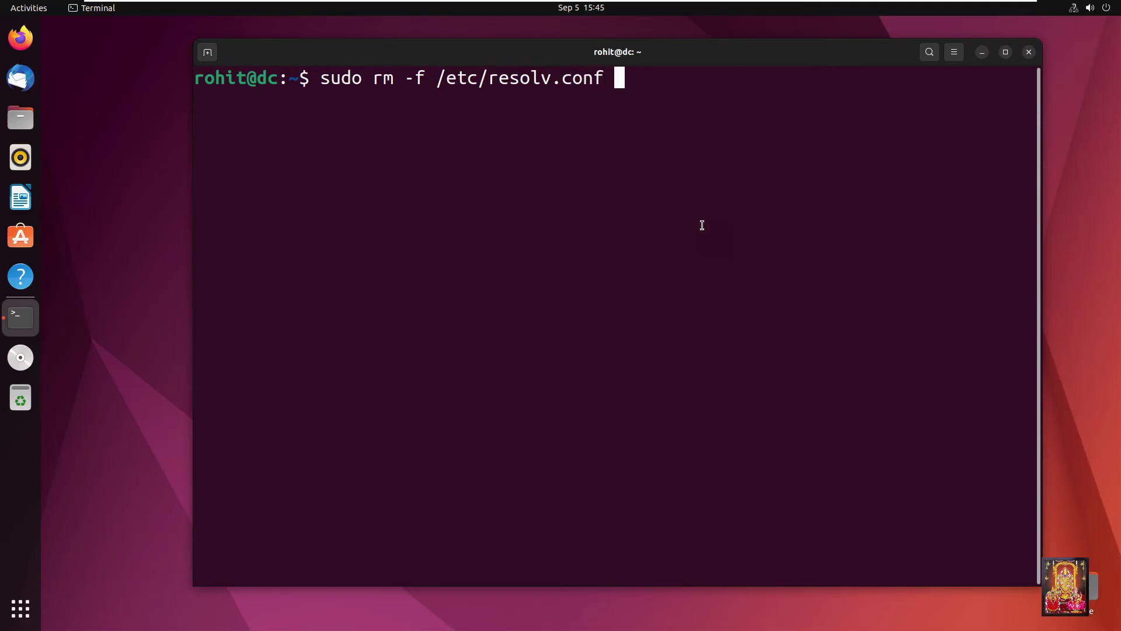
text( && sudo n)
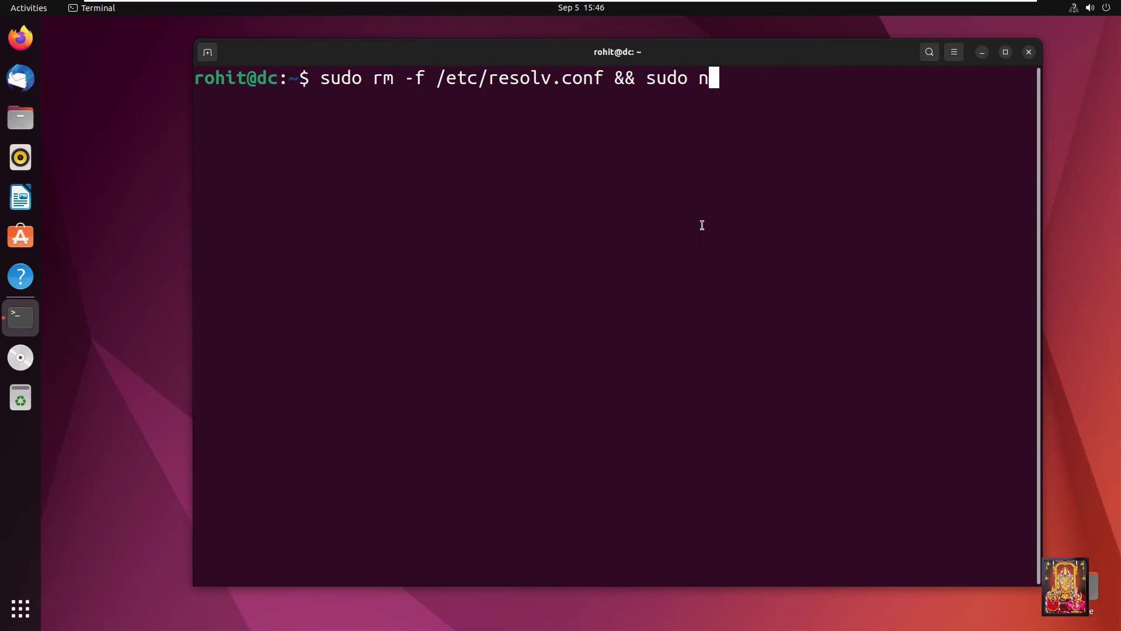
text(ano /)
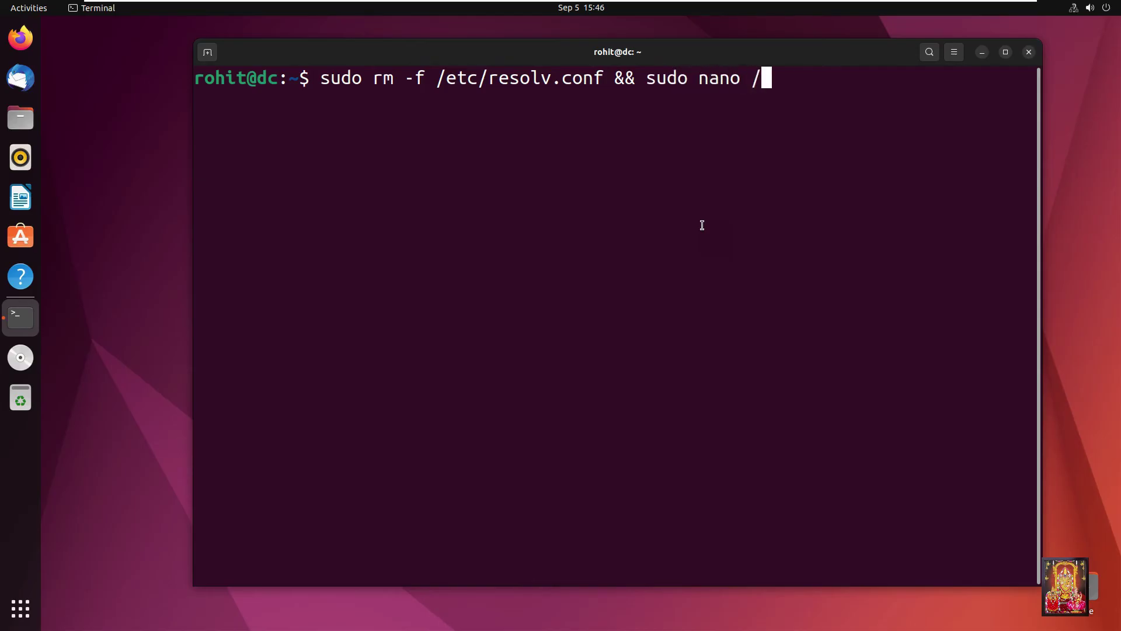
text(etc/resol)
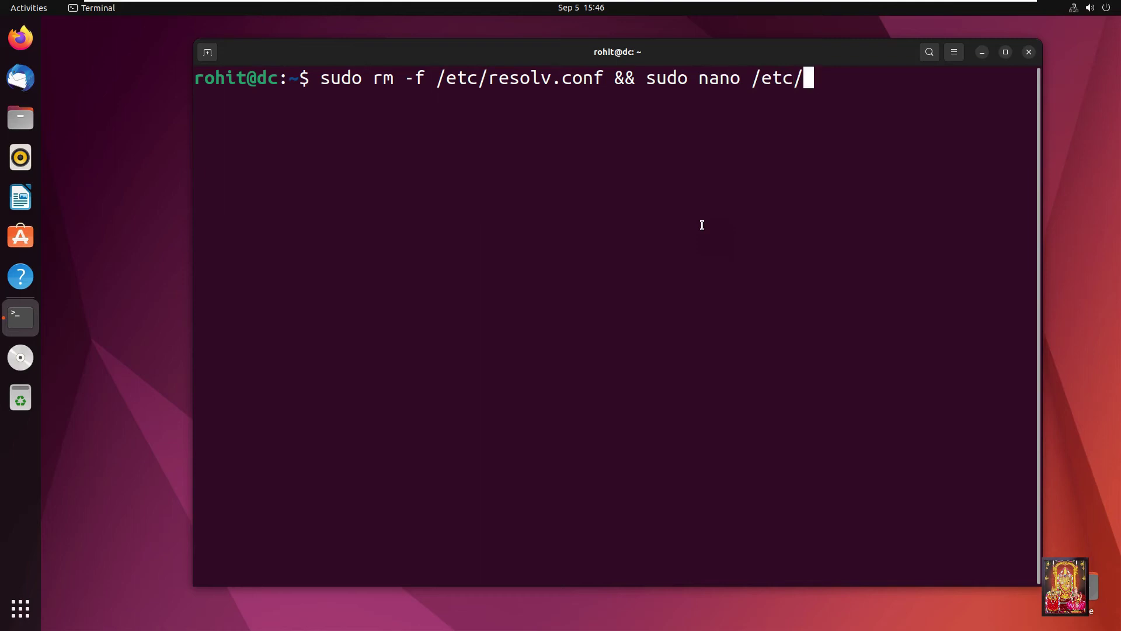
text(v)
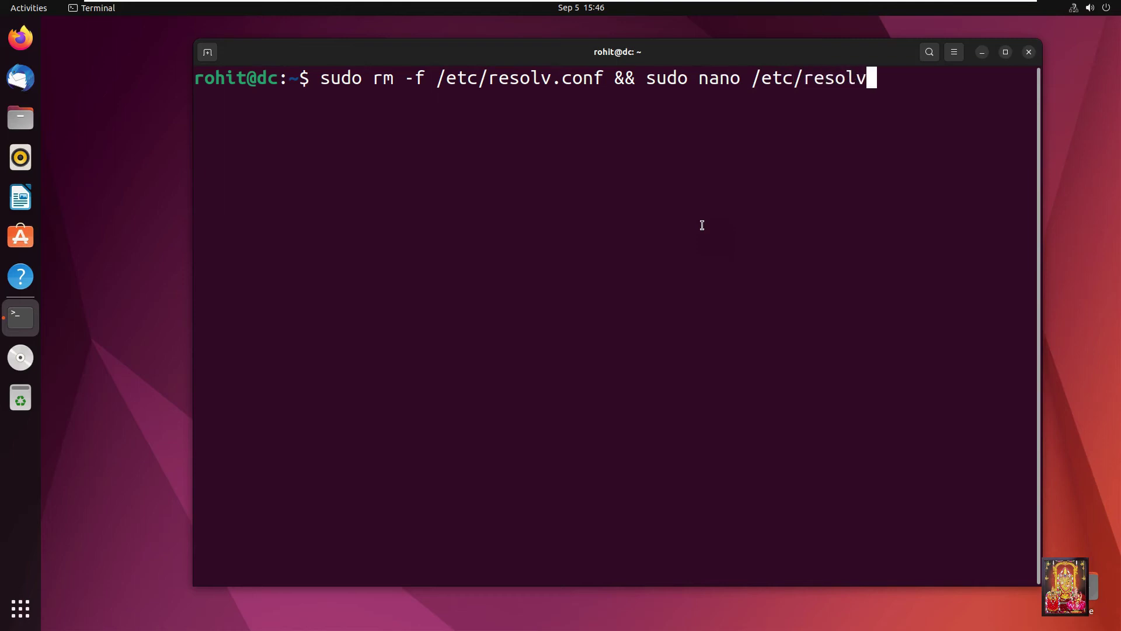
text(.conf)
key(Return)
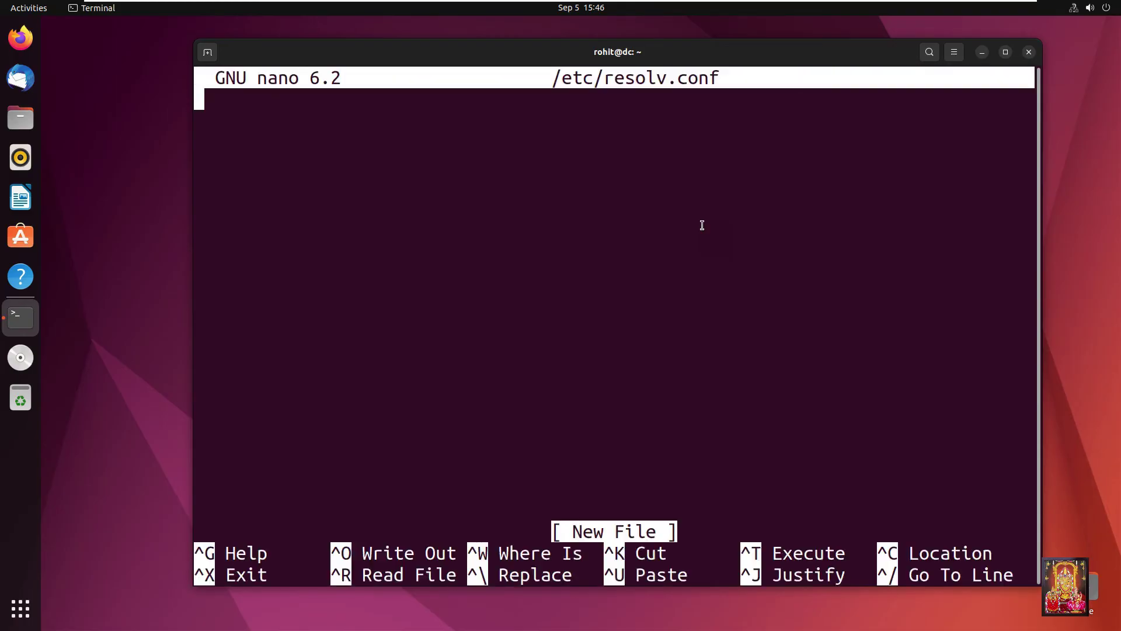
Write the lines nameserver 127.0.0.1 and domain rs.local into /etc/resolv.conf, then save the file and exit nano.
text(nameserver )
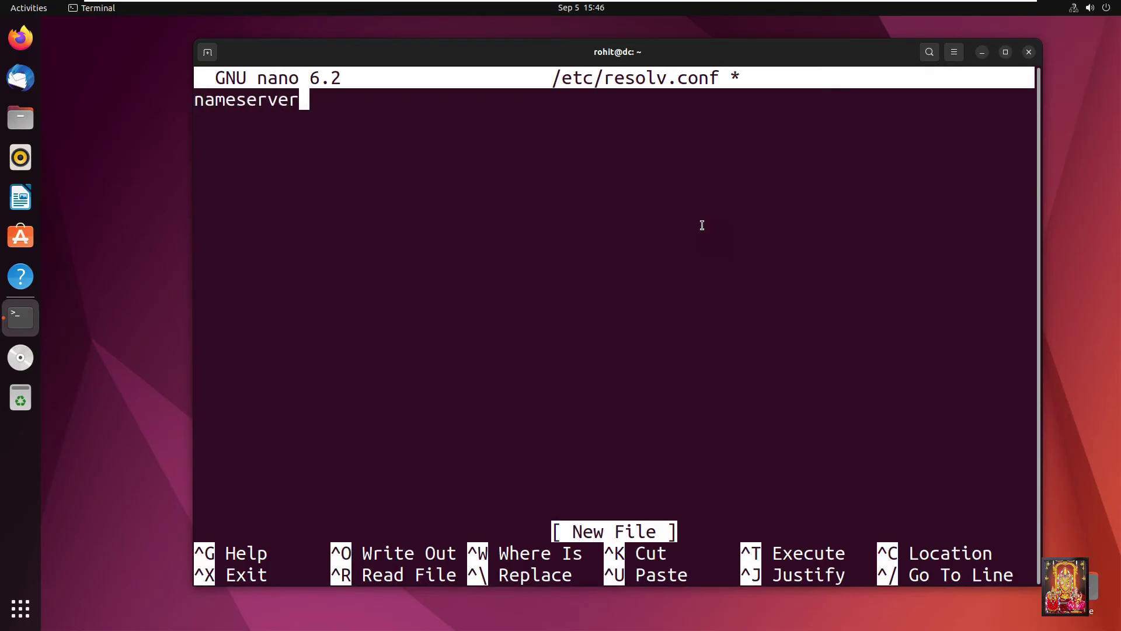
text(127.0.0)
text(.1)
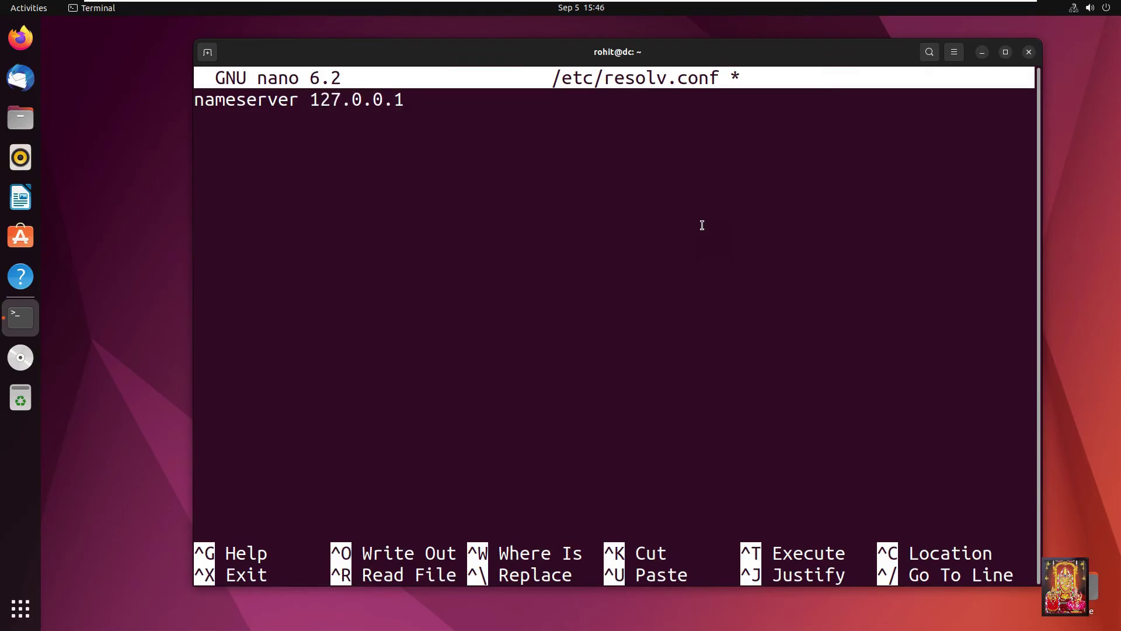
key(Return)
text(domain rs.local)
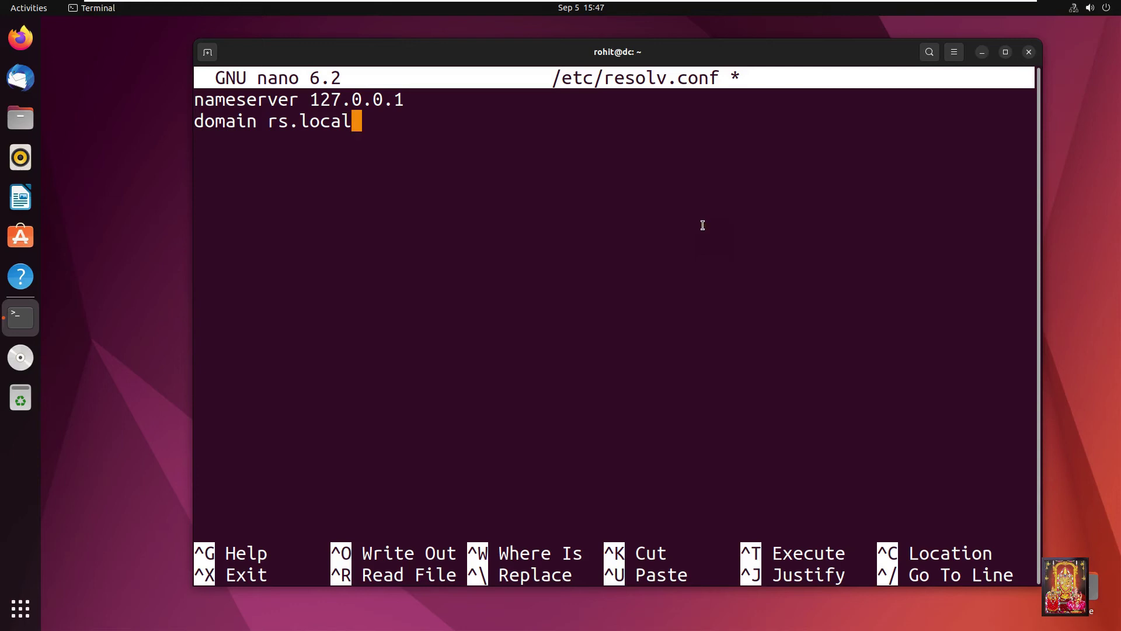
key(ctrl+s)
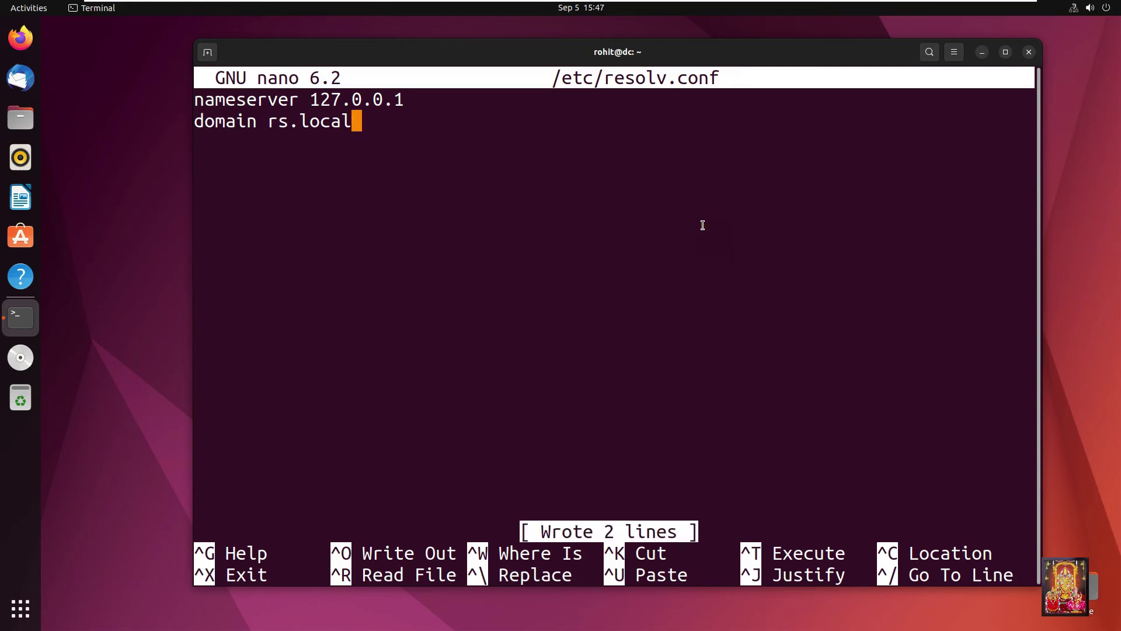
key(ctrl+x)
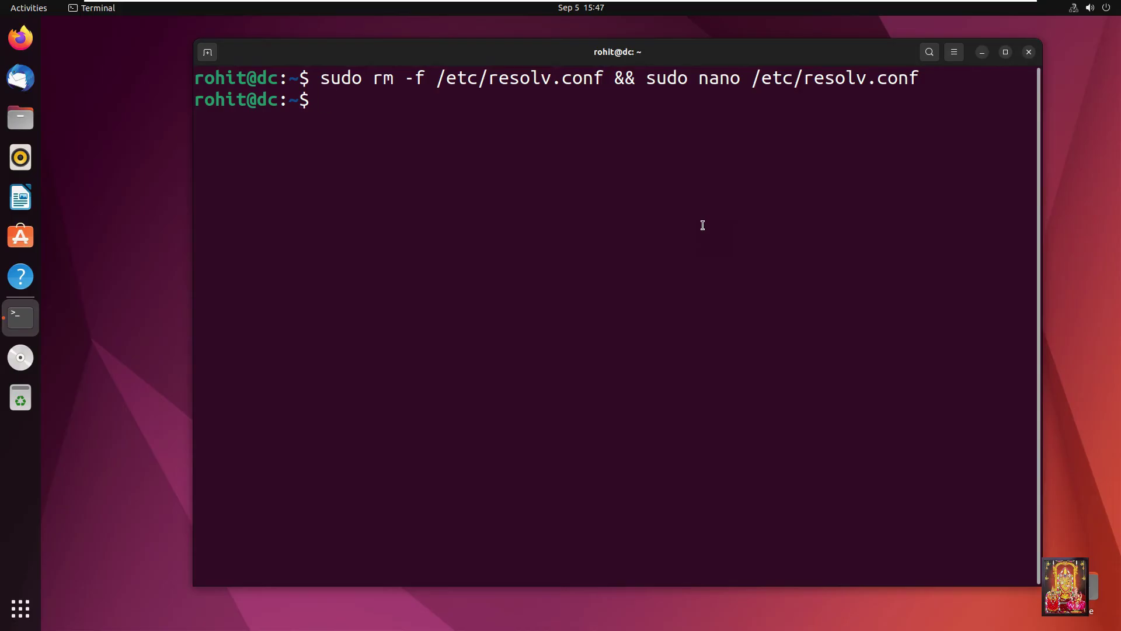
Clear the terminal and create the domain user user0 using sudo samba-tool user create, entering and retyping the new account password.
text(clwar)
key(BackSpace)
key(BackSpace)
key(BackSpace)
text(ear)
key(Return)
text(sudo samba-tool user)
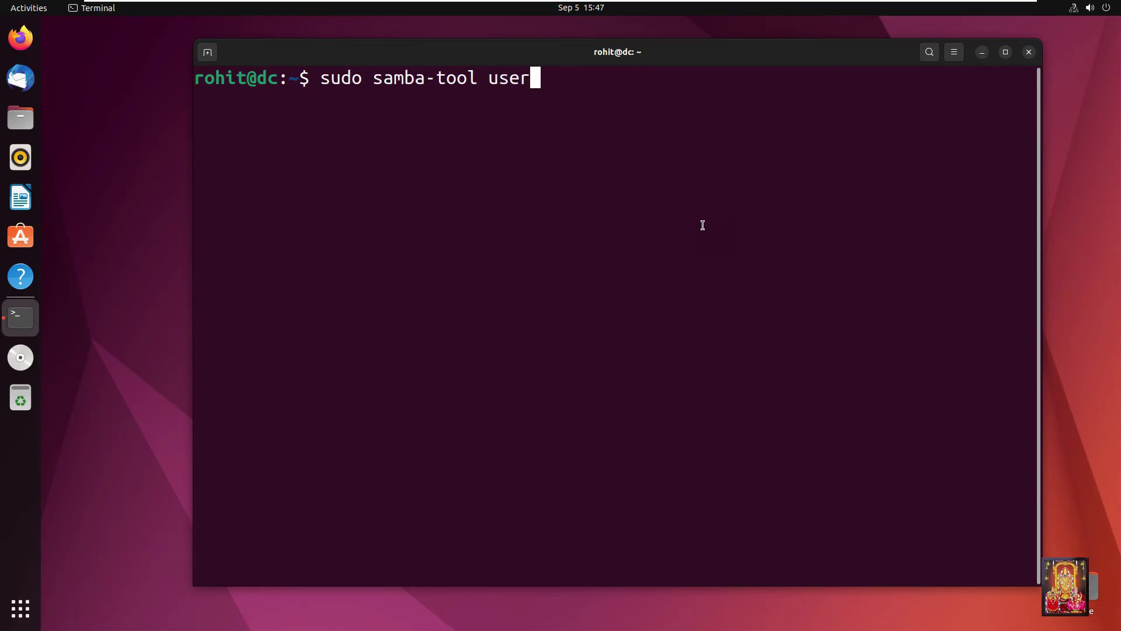
text( create user)
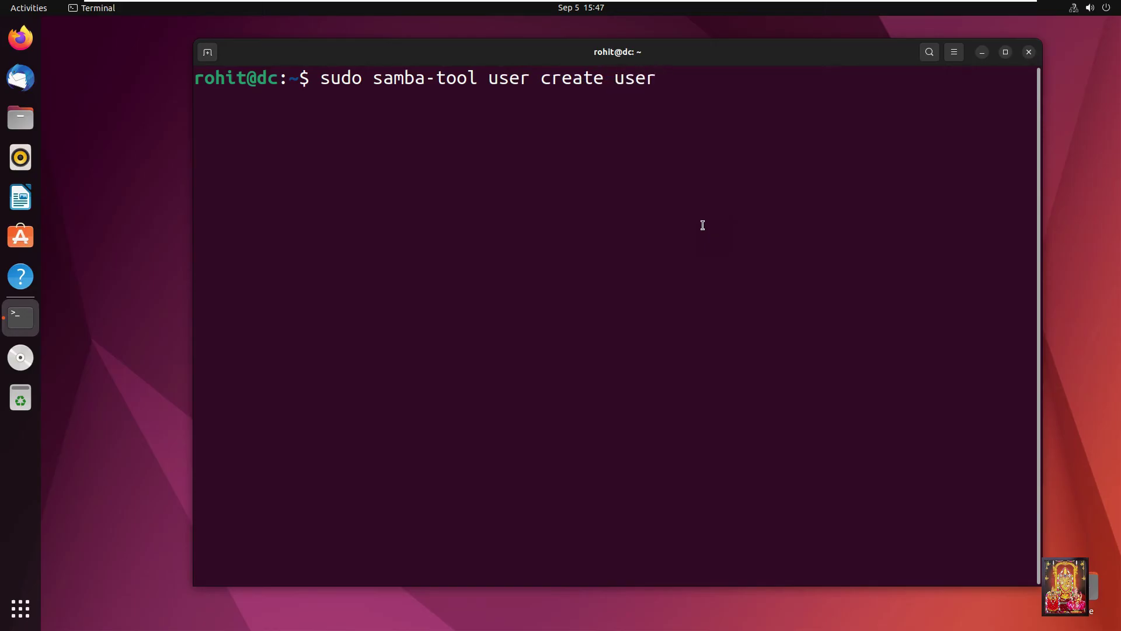
text(0)
key(Return)
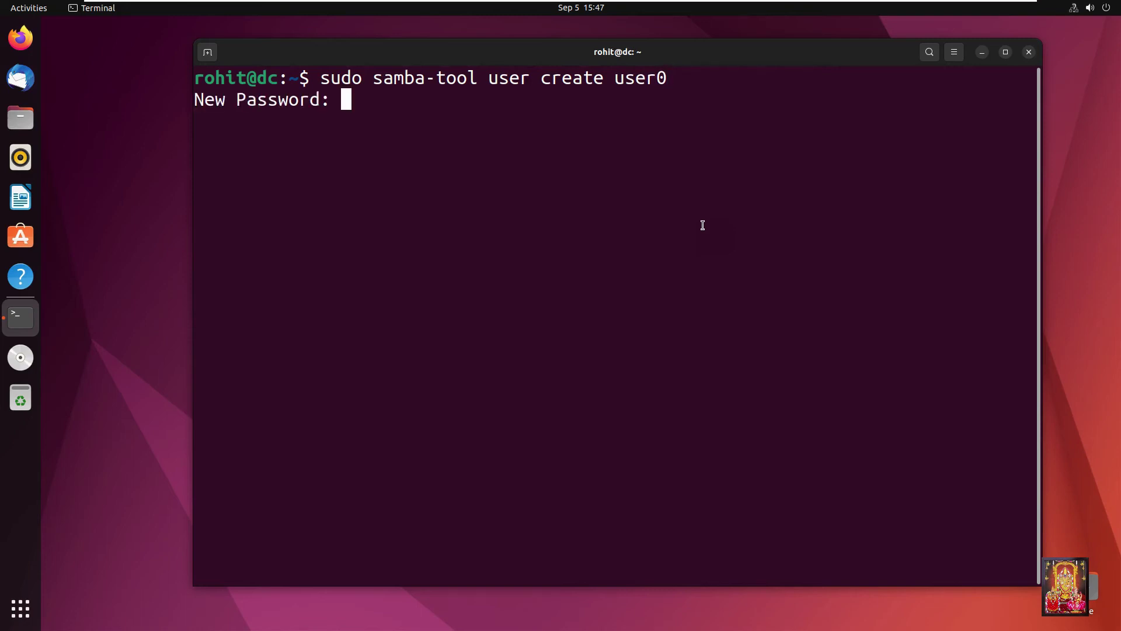
key(Return)
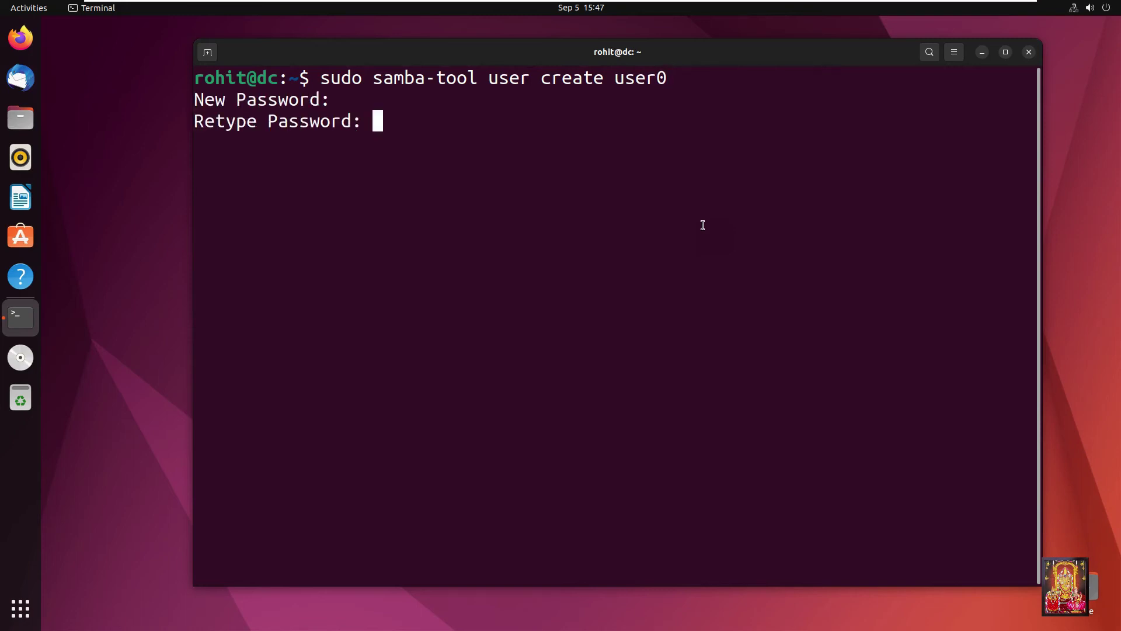
key(Return)
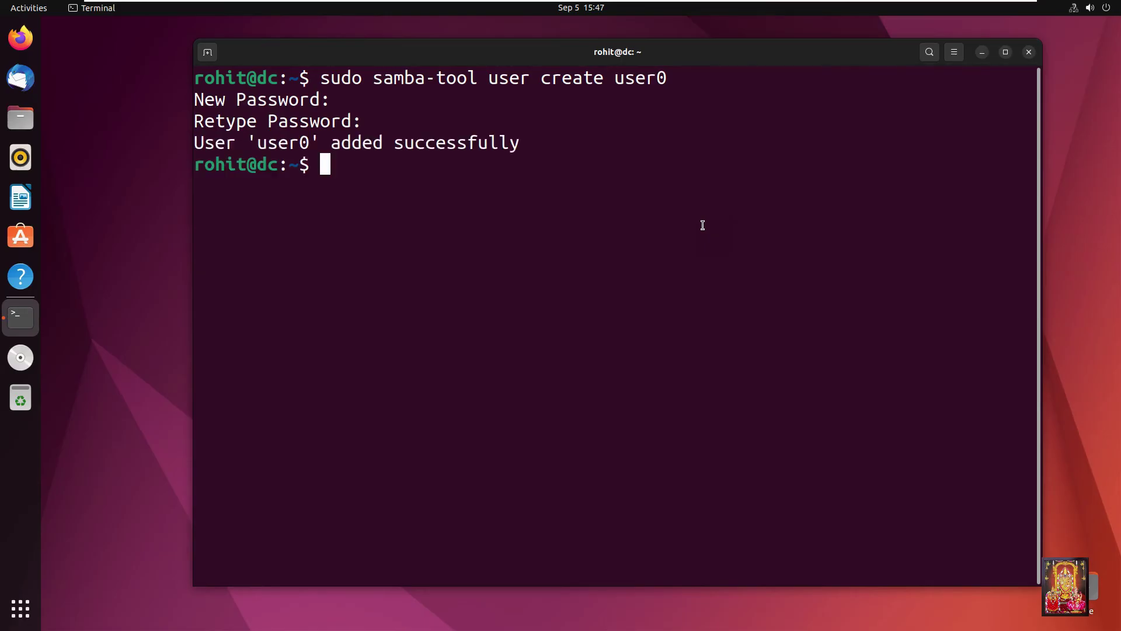
Clear the terminal and ping the domain rs.local with three packets using ping -c3.
text(clear)
key(Return)
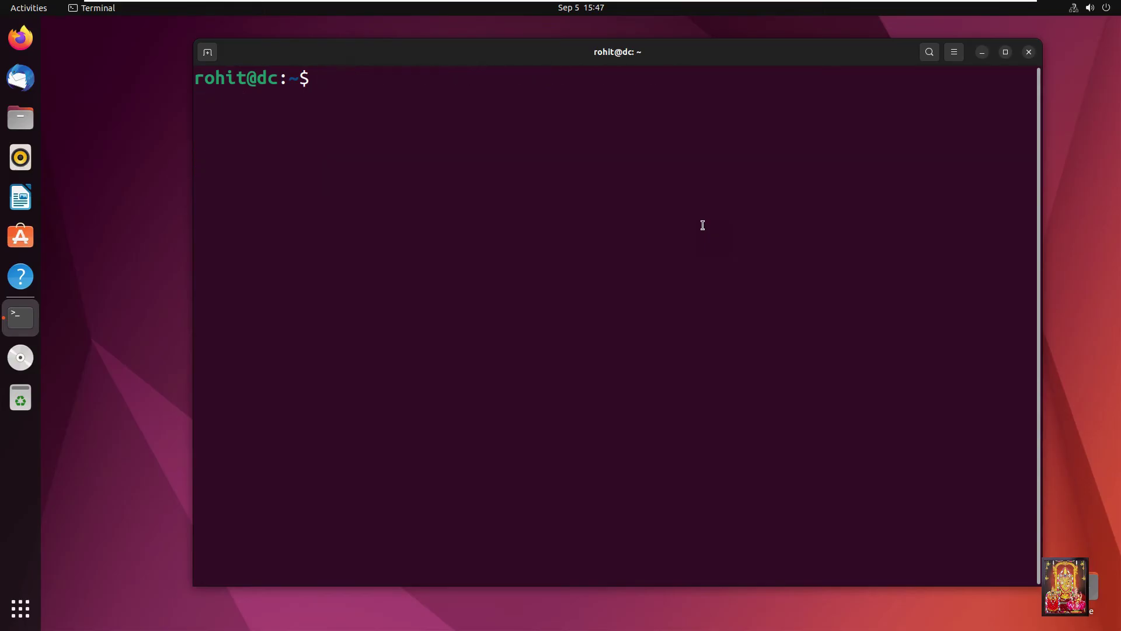
text(ping -c3)
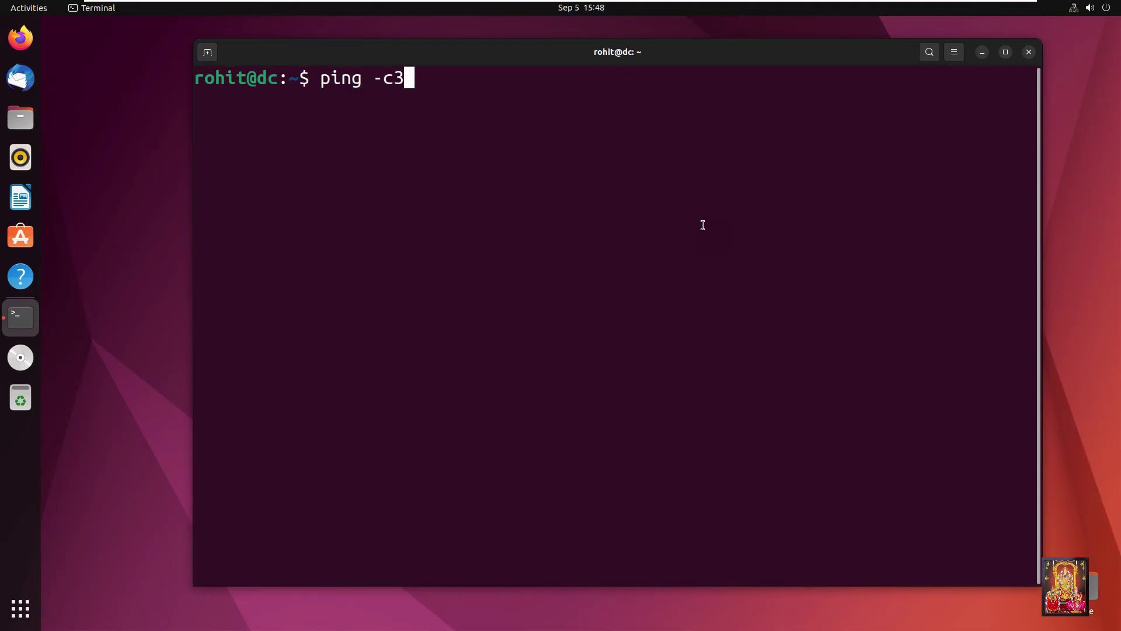
text( rs.l)
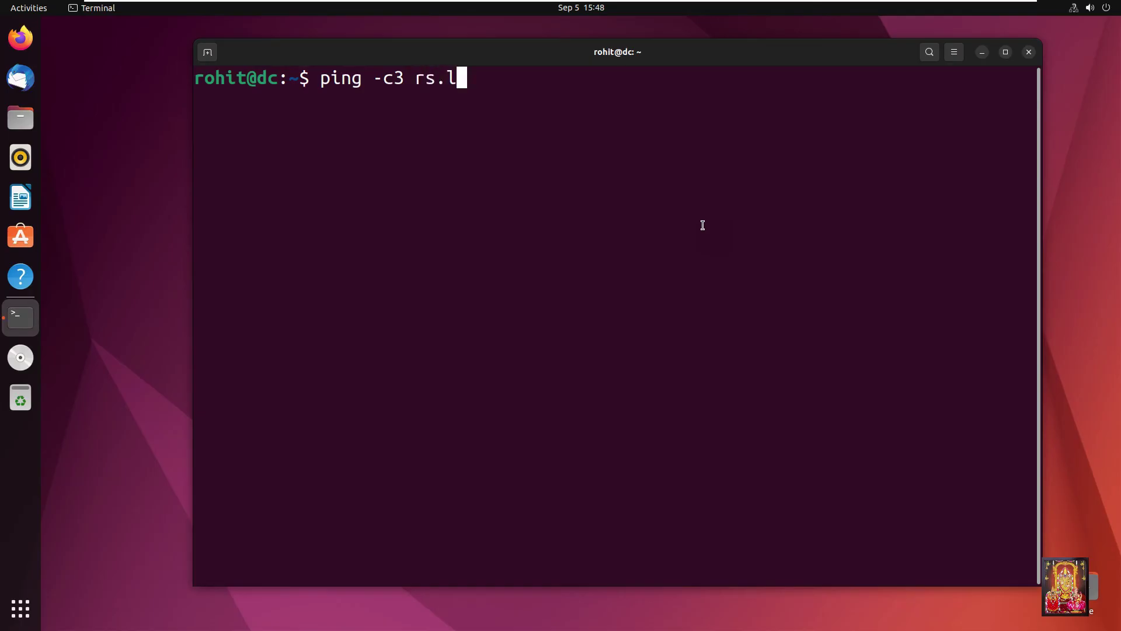
text(ocal)
key(Return)
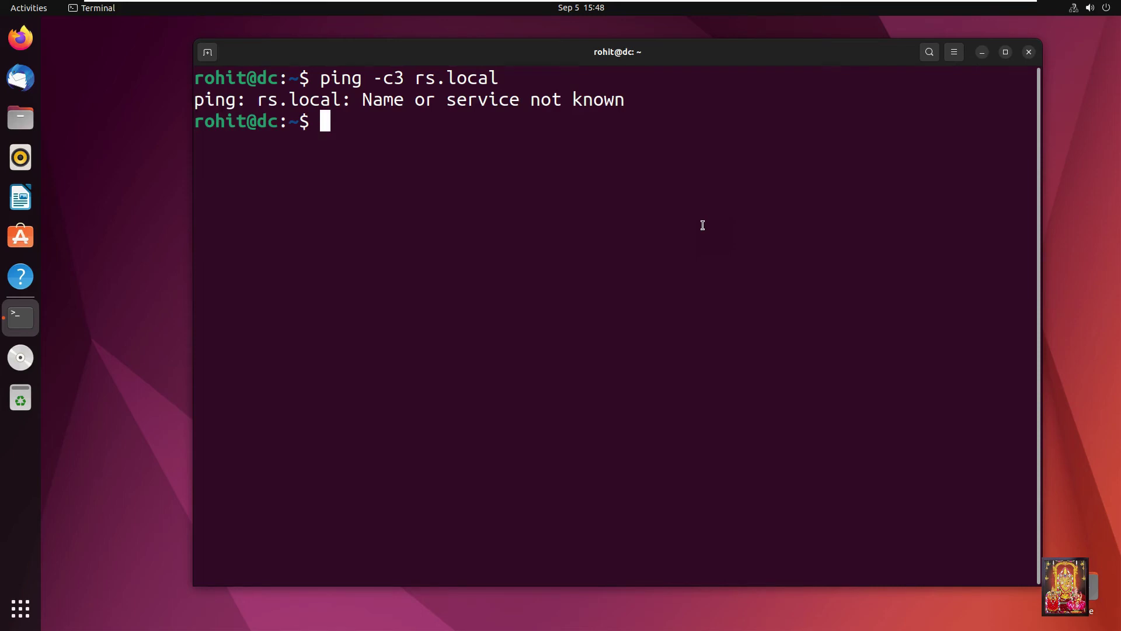
Ping the domain controller's full host name dc.rs.local with three packets using ping -c3.
key(Up)
key(BackSpace)
key(BackSpace)
key(BackSpace)
key(BackSpace)
key(BackSpace)
key(BackSpace)
key(BackSpace)
key(BackSpace)
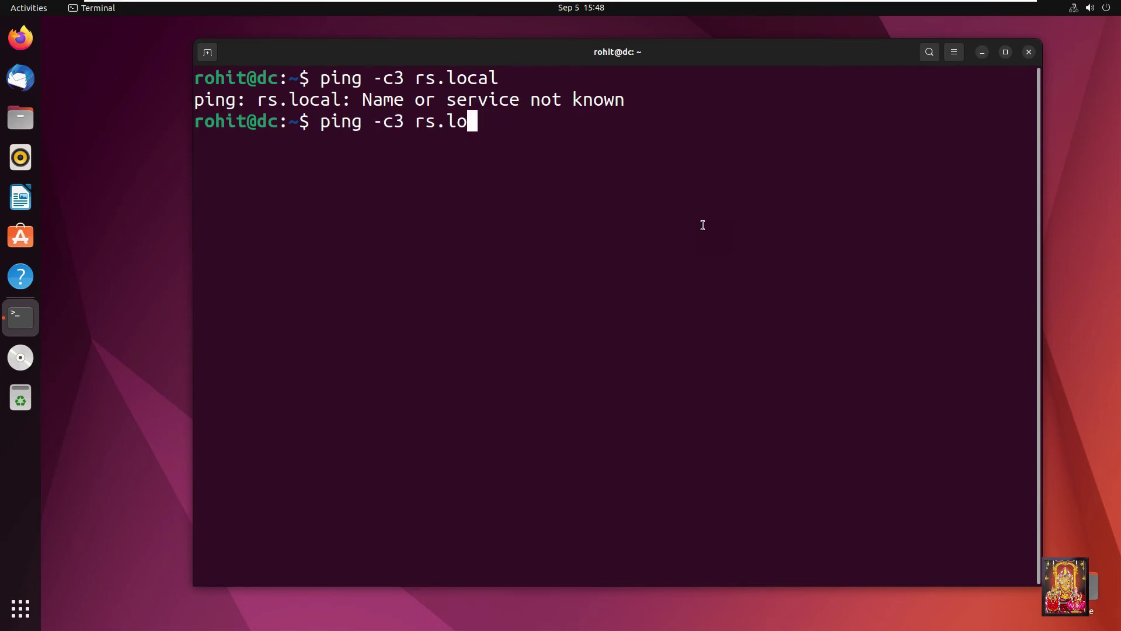
text(dc)
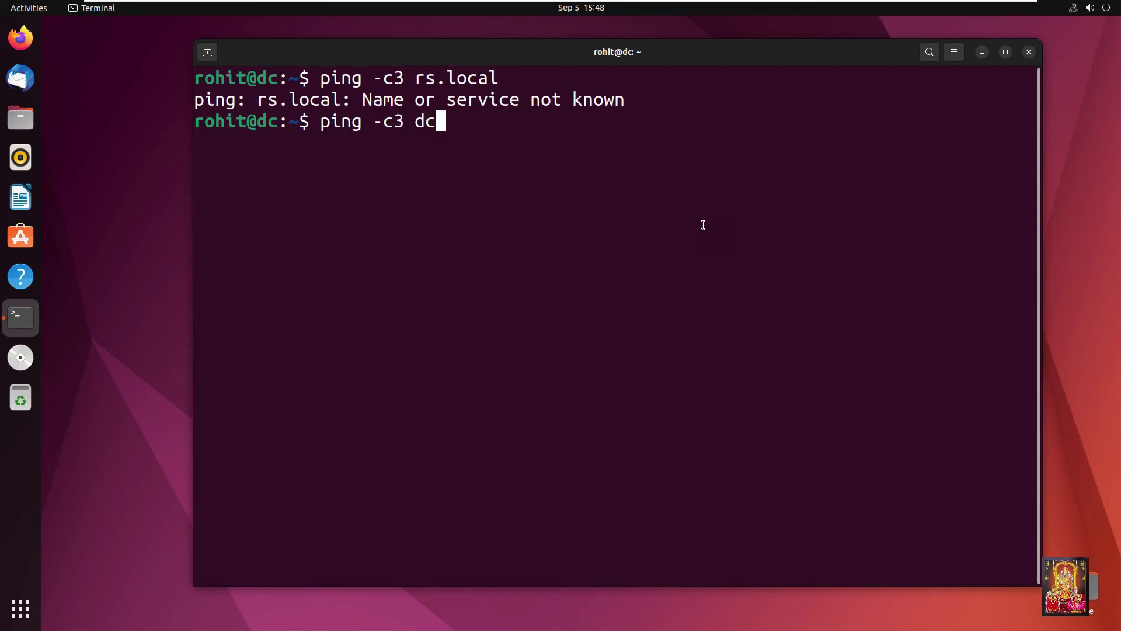
text(.ra.local)
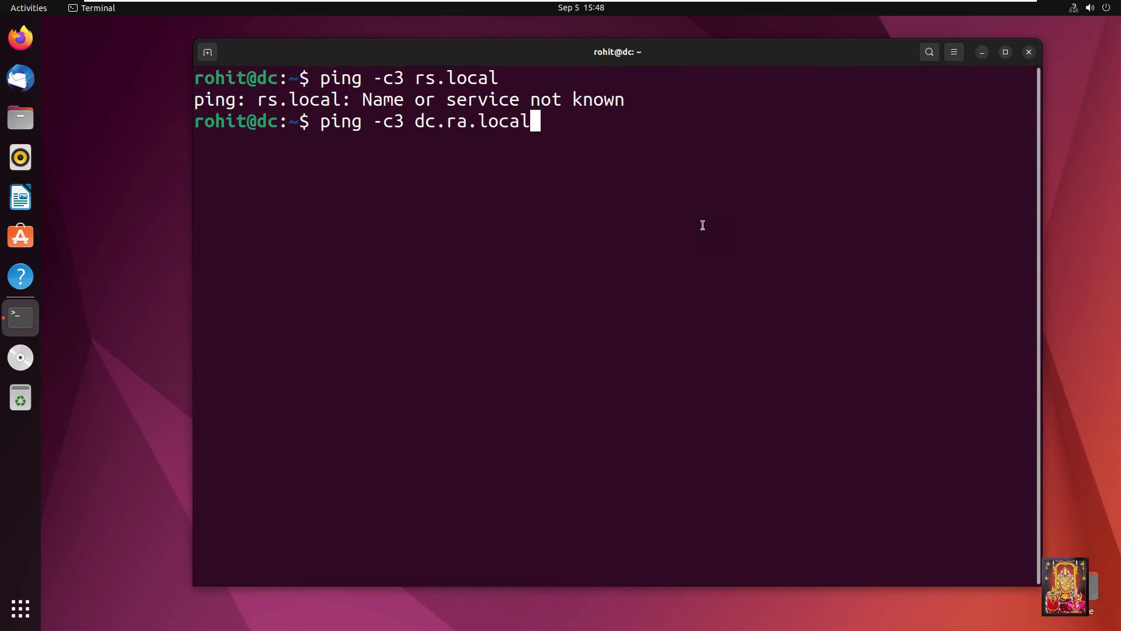
key(Left)
key(Left)
key(Left)
key(Left)
key(Left)
key(Left)
key(BackSpace)
text(s)
key(Return)
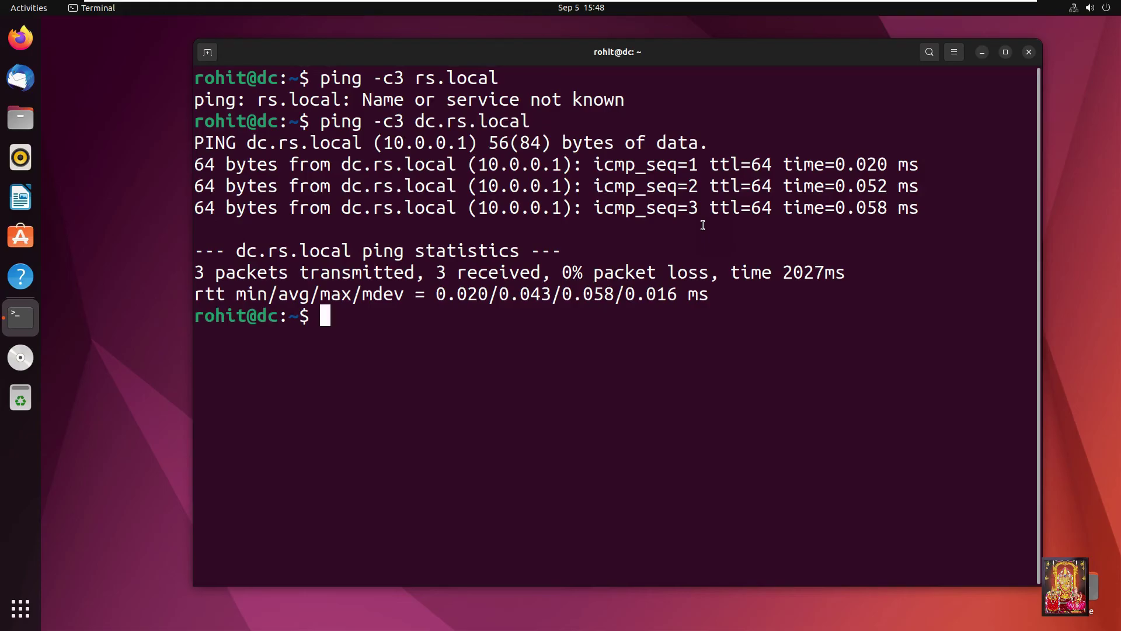
Ping the domain controller by its short host name using ping dc -c3.
key(Up)
key(BackSpace)
key(BackSpace)
key(BackSpace)
key(BackSpace)
key(BackSpace)
key(BackSpace)
key(BackSpace)
key(BackSpace)
key(BackSpace)
key(BackSpace)
key(BackSpace)
key(BackSpace)
key(BackSpace)
key(BackSpace)
key(BackSpace)
key(BackSpace)
text(dc)
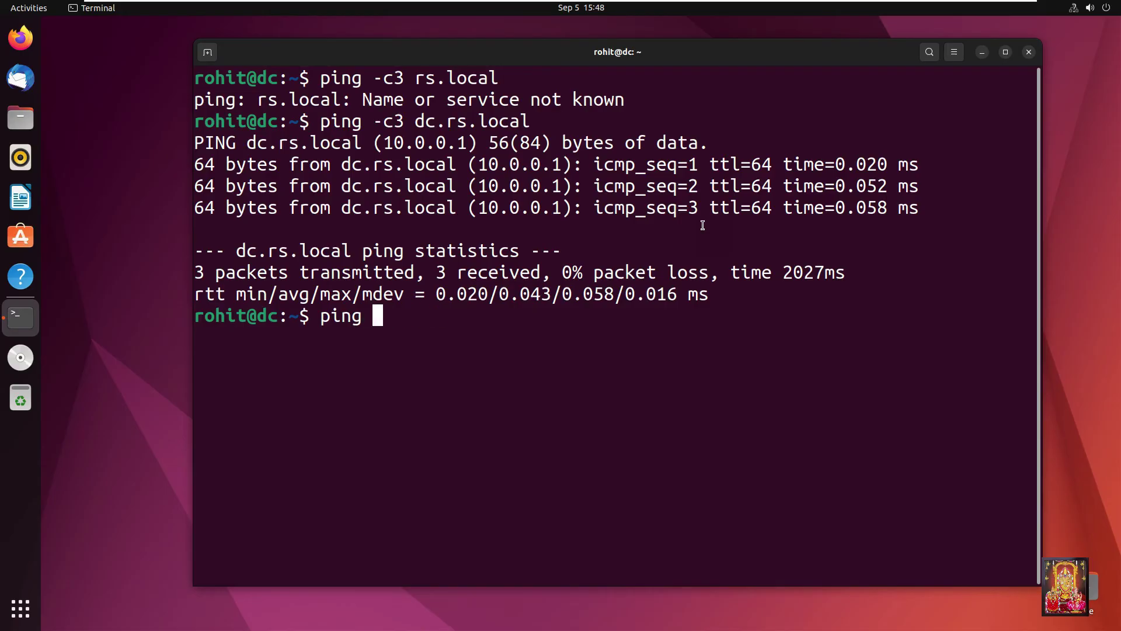
text( -c3)
key(Return)
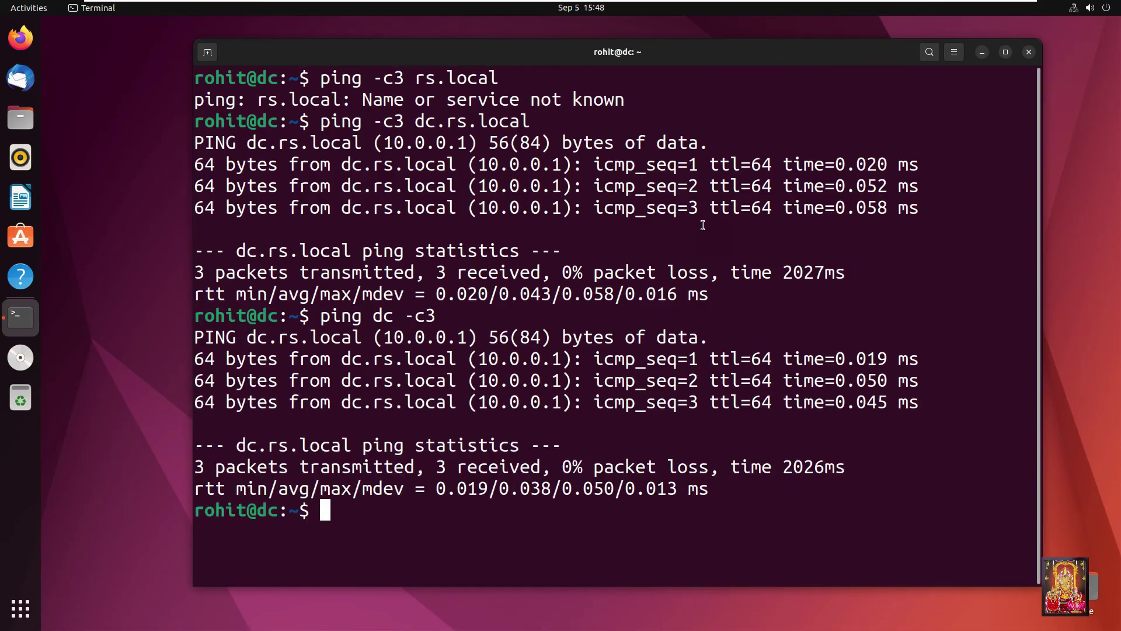
Clear the terminal and look up the A record of the domain using host -t a rs.local.
text(clear)
key(Return)
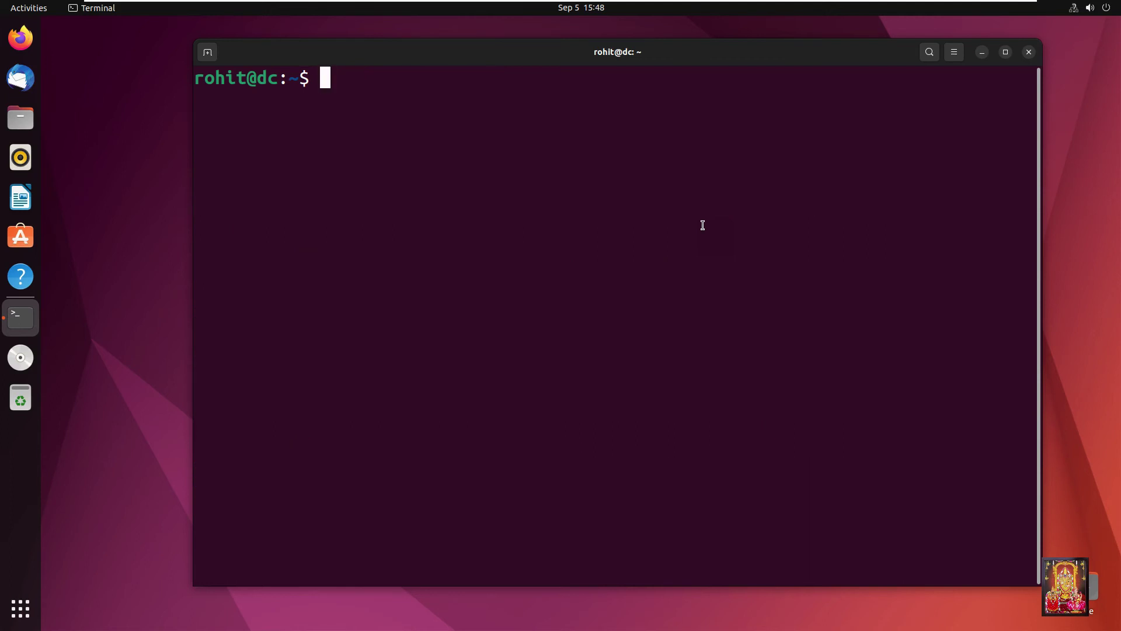
text(host -t)
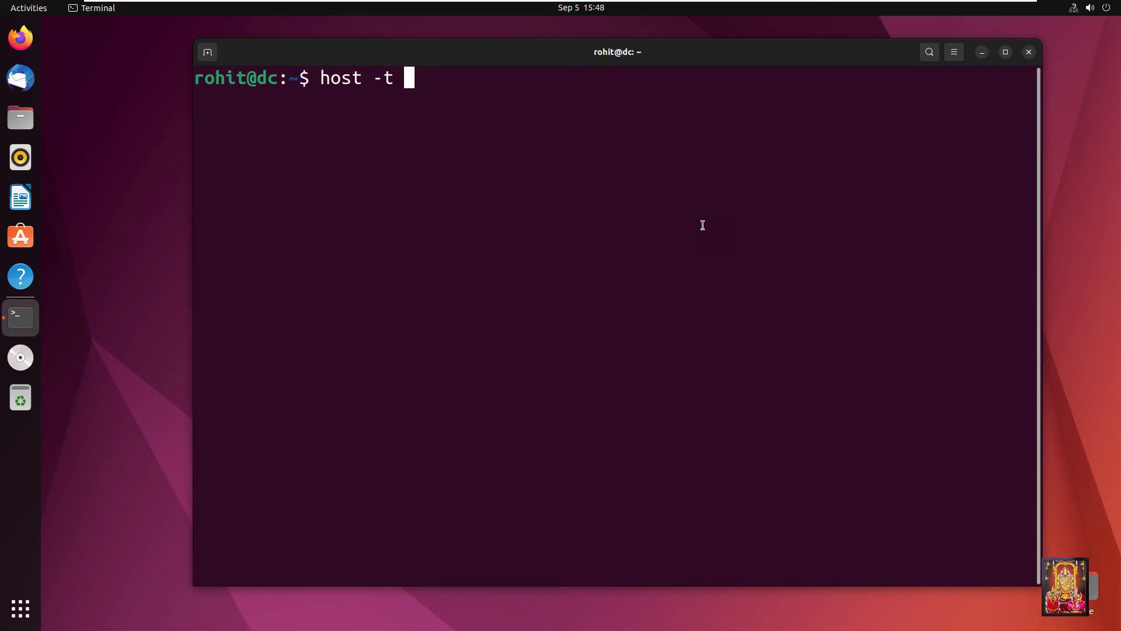
text( a rs.local)
key(Return)
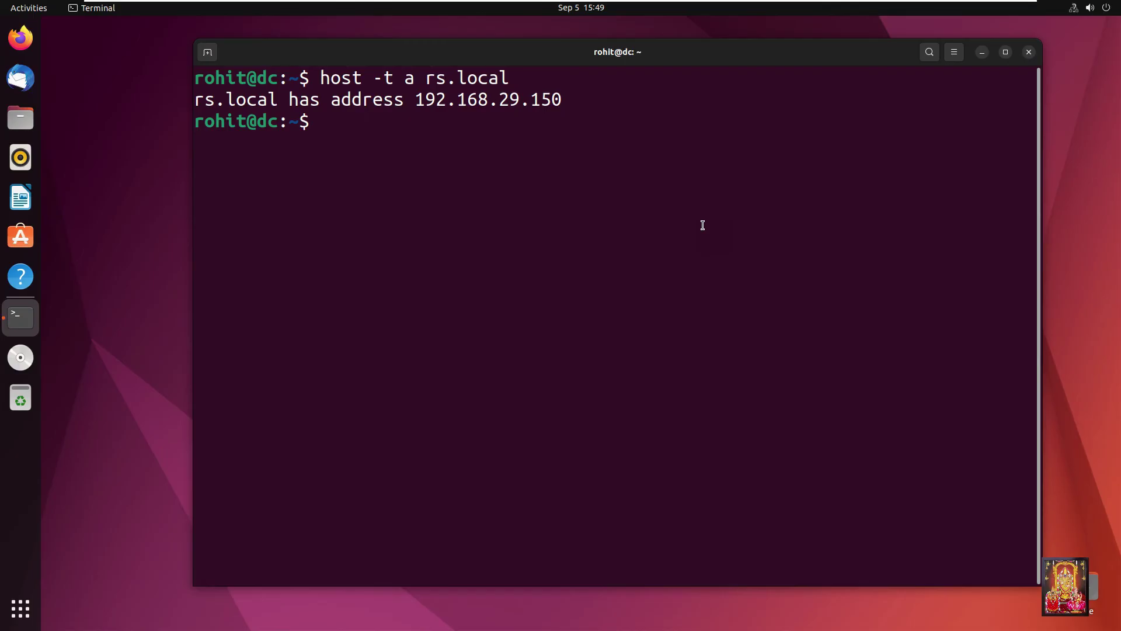
Clear the terminal and restart the machine using sudo reboot.
text(clear)
key(Return)
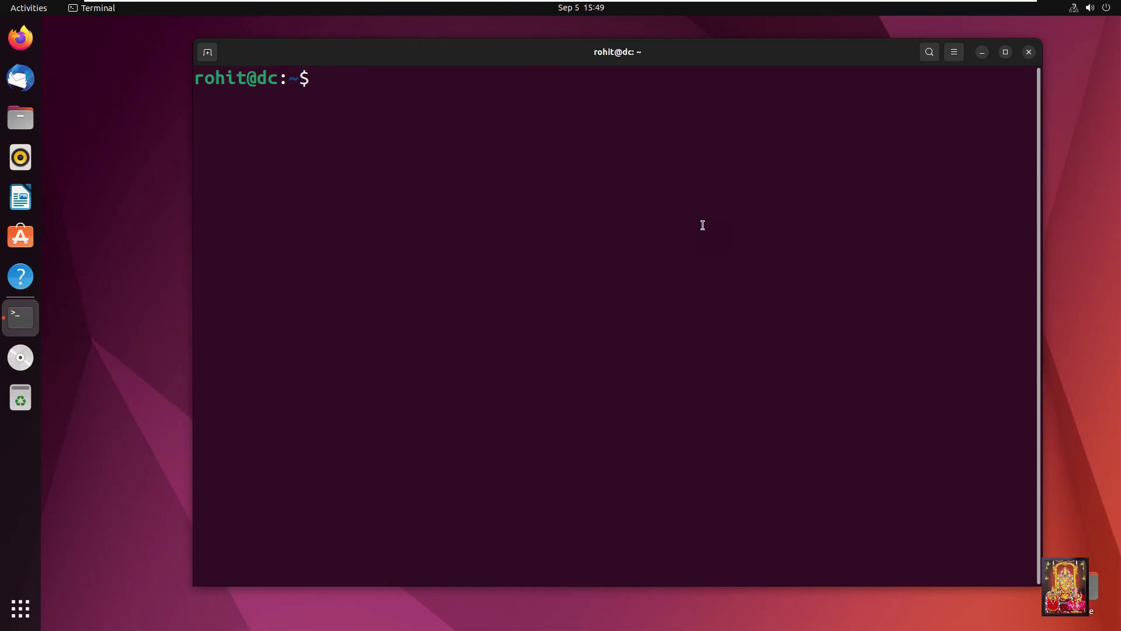
text(sudo reboot)
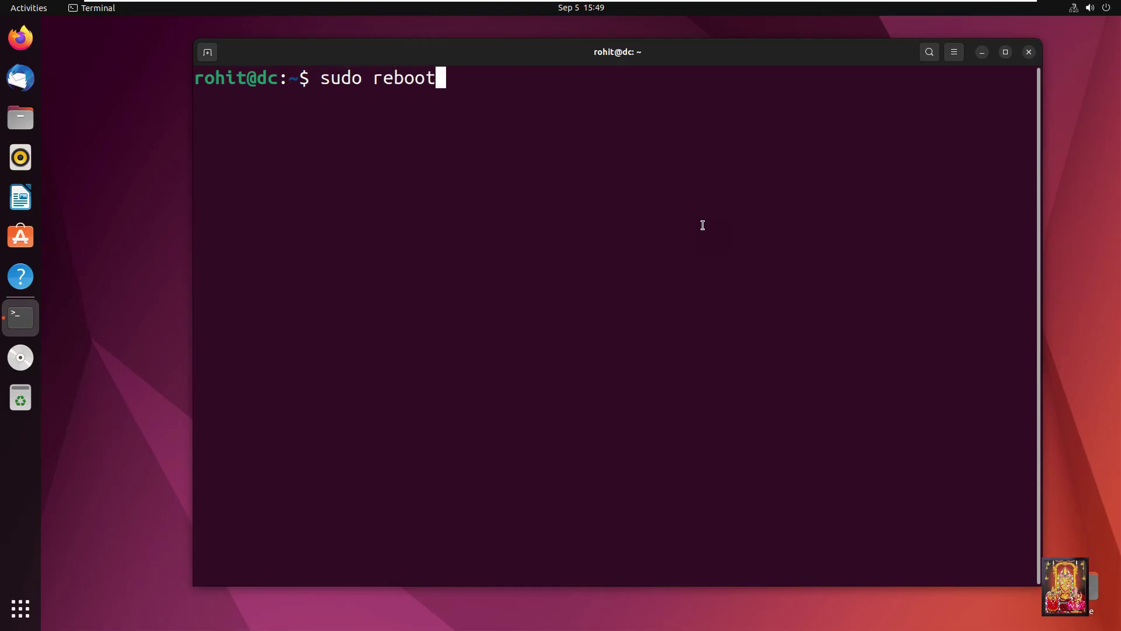
key(Return)
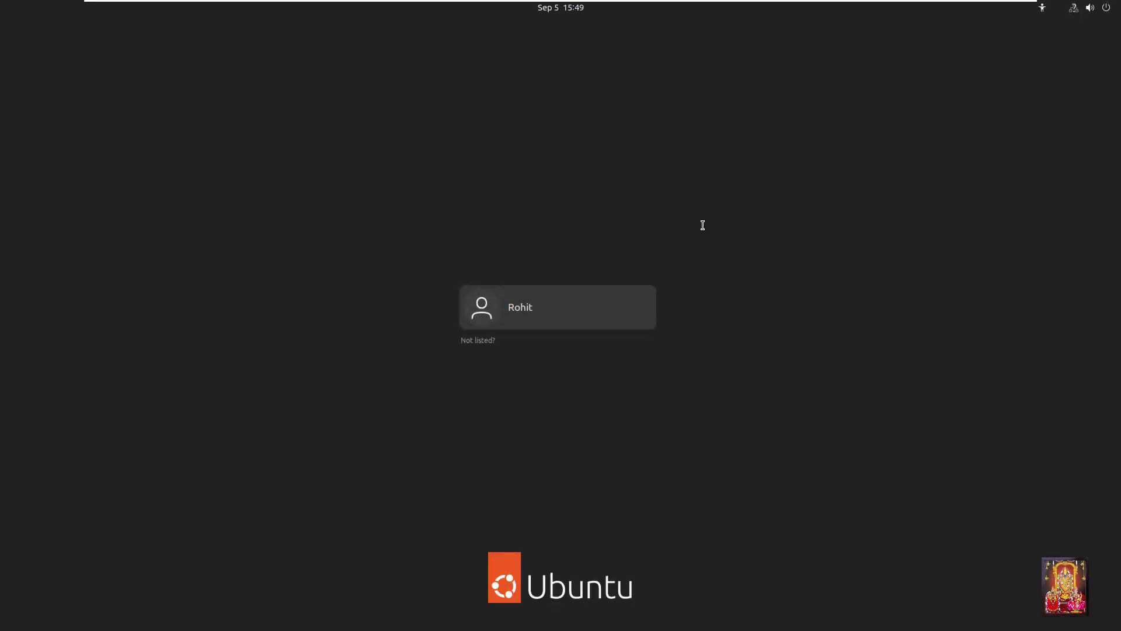
Log in to the Ubuntu desktop with the listed user account and its password.
click(524, 324)
text(••••••••)
key(Return)
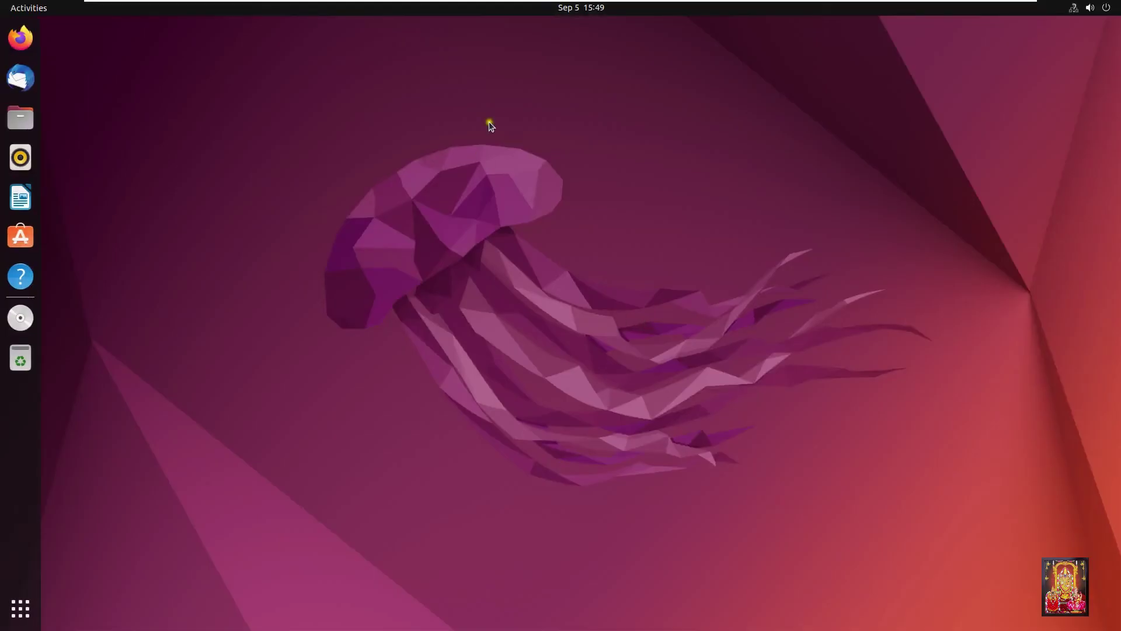
Open a terminal with enlarged text and get a cleared prompt in the home directory.
right_click(667, 167)
click(708, 300)
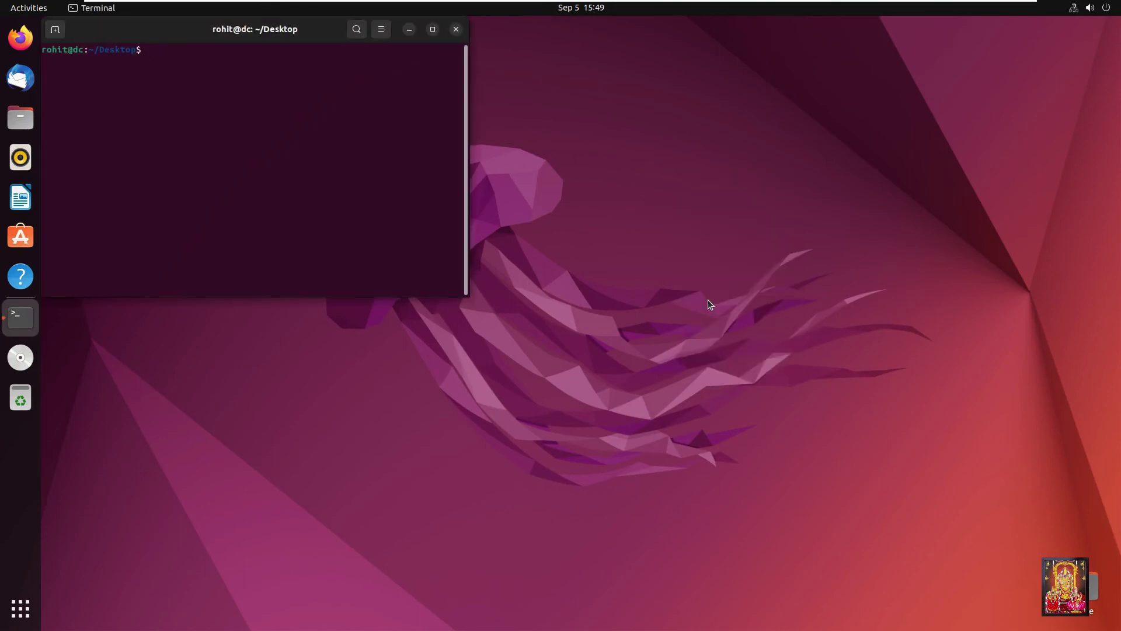
key(ctrl+plus)
key(ctrl+plus)
key(ctrl+plus)
key(ctrl+plus)
text(cd\)
key(Return)
key(Return)
text(clear)
key(Return)
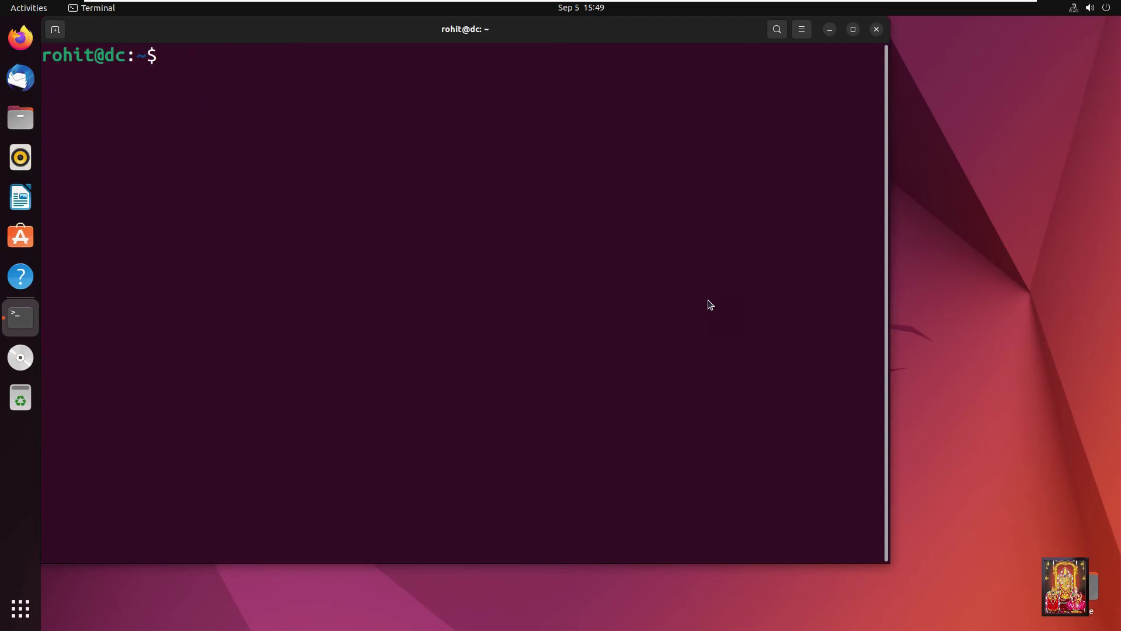
Look up the A records of the domain using host -t a rs.local, then close the terminal.
text(host -t a rs.local)
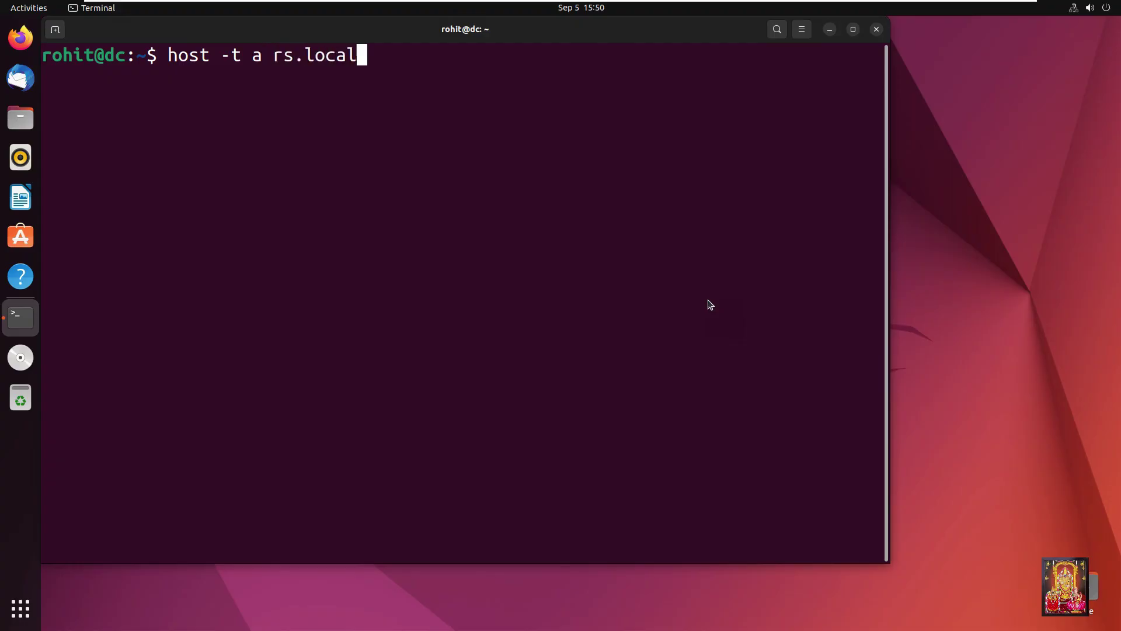
key(Return)
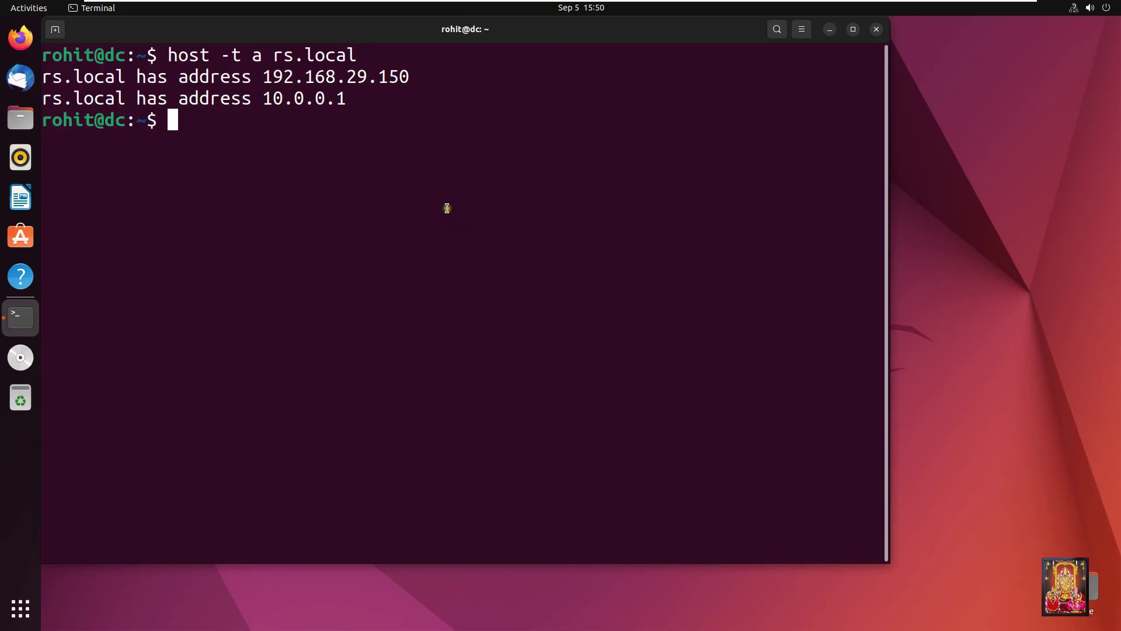
drag(272, 98, 350, 96)
click(285, 94)
click(350, 95)
click(877, 29)
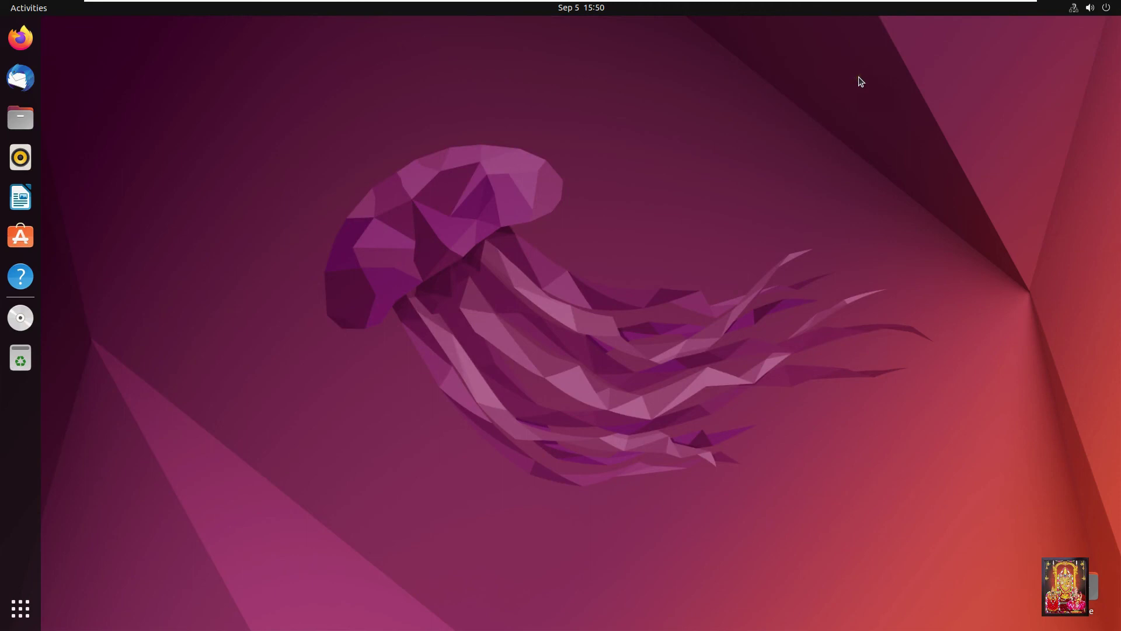
Switch to the Windows 11 virtual machine and open the IPv4 properties of Ethernet0 through ncpa.cpl.
mouse_move(757, 4)
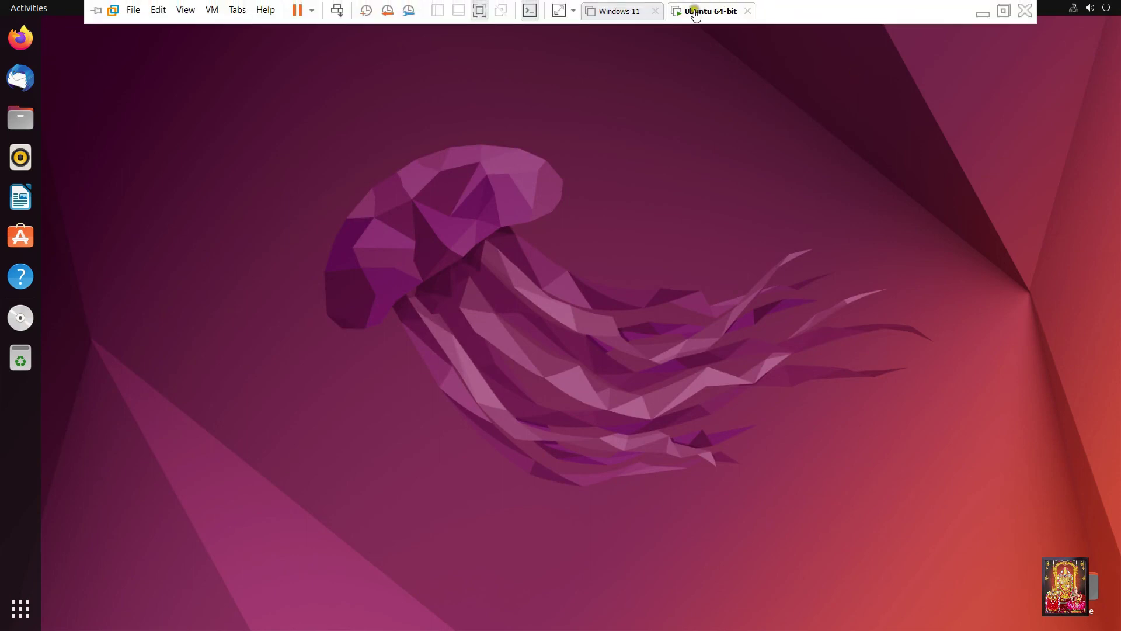
click(638, 12)
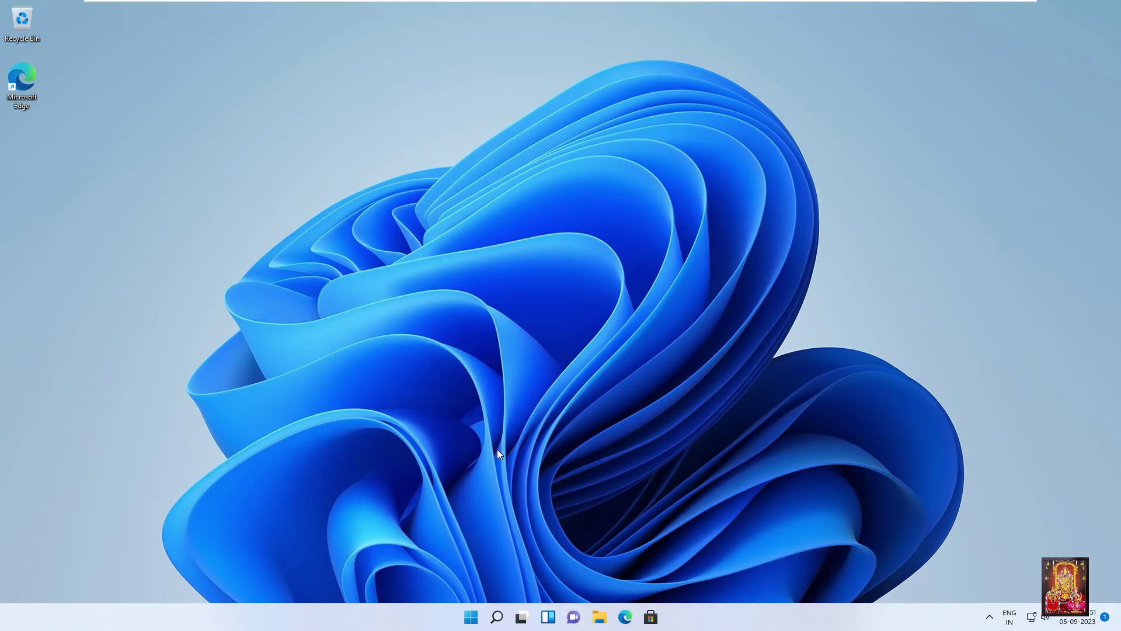
right_click(475, 618)
click(443, 548)
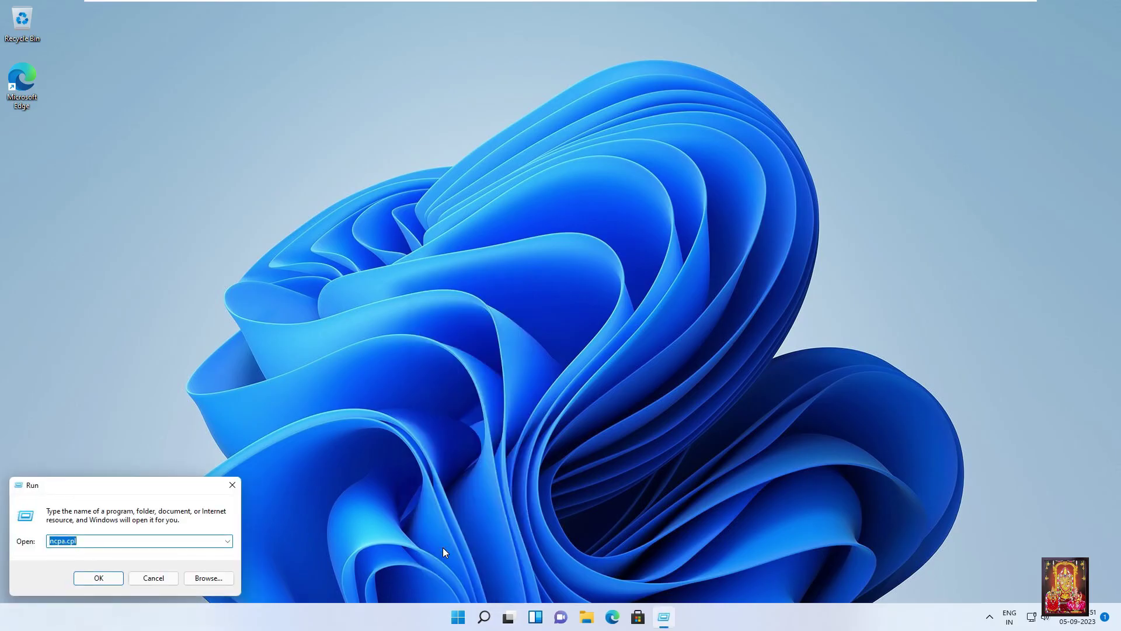
key(Return)
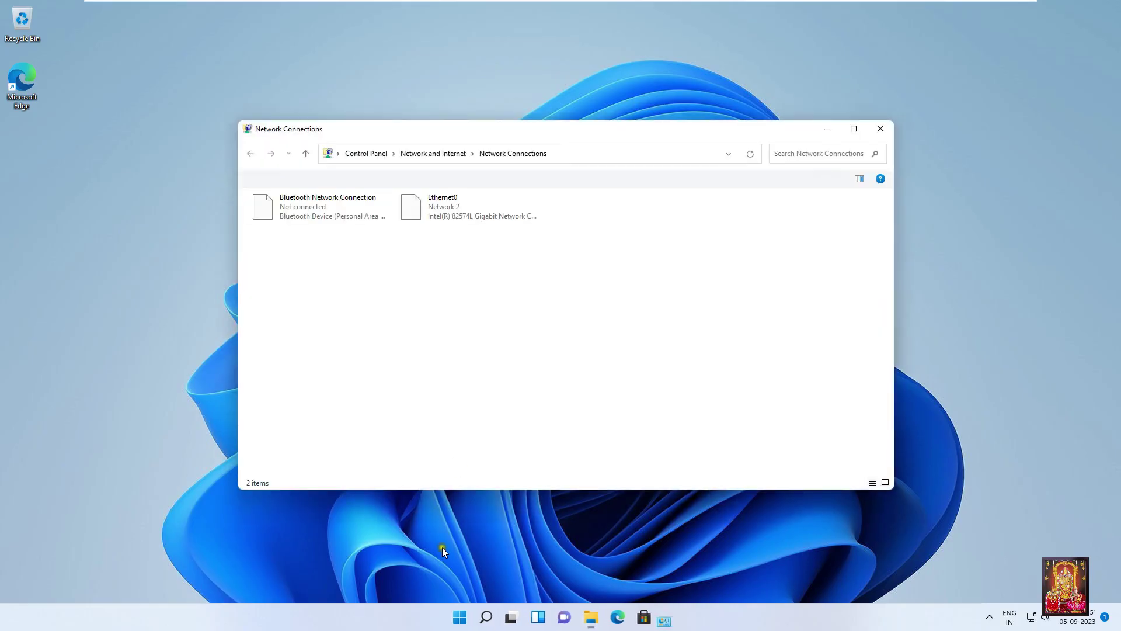
right_click(451, 218)
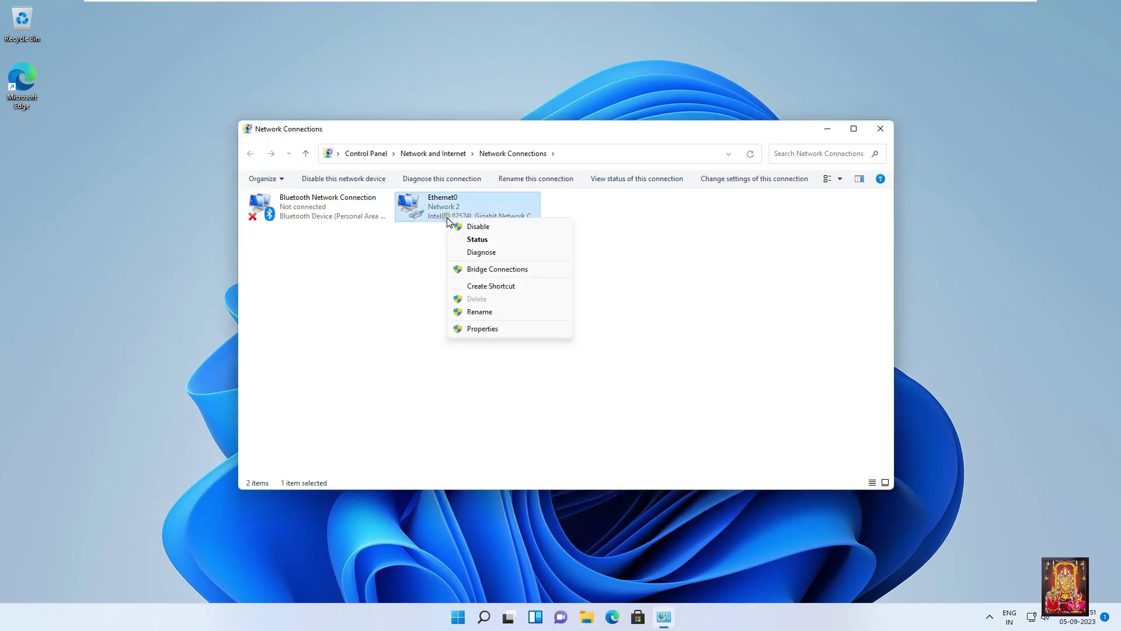
click(481, 331)
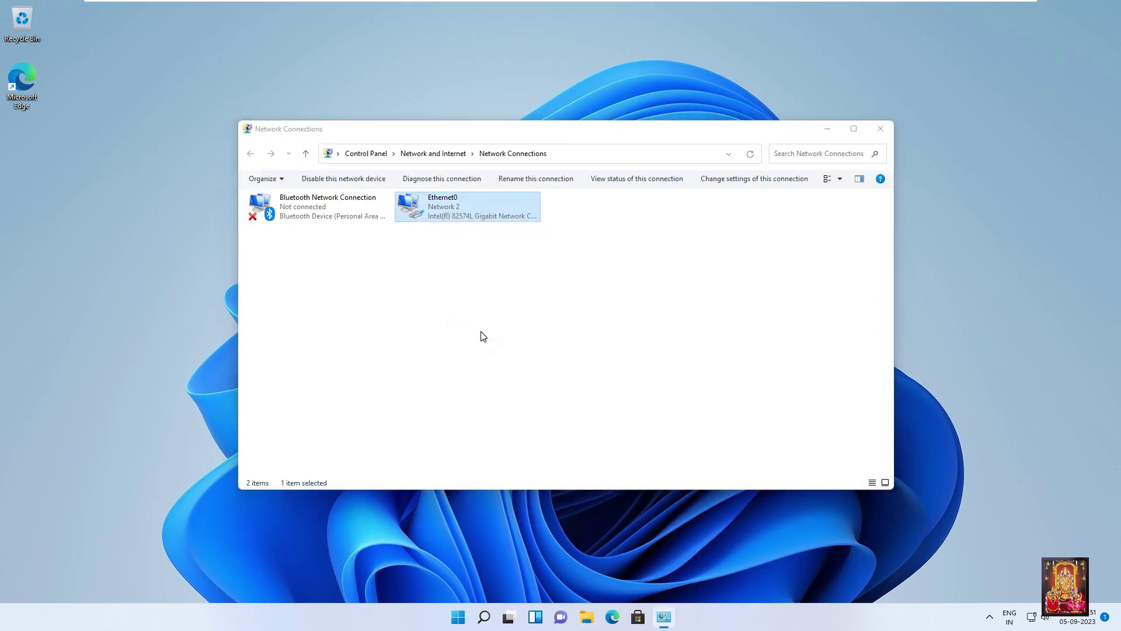
click(350, 313)
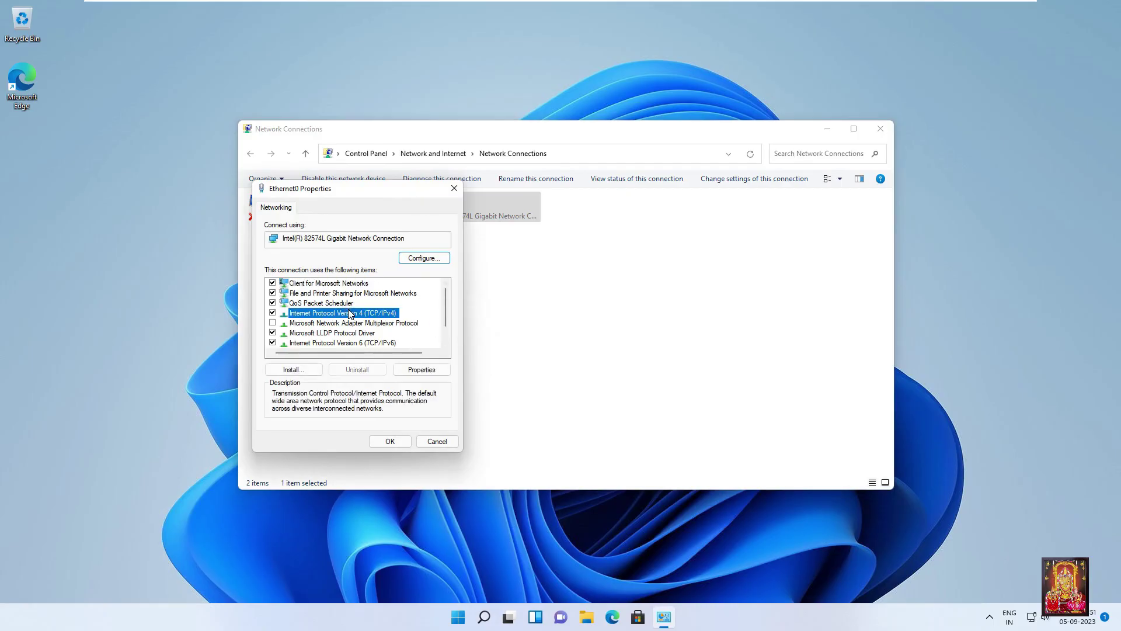
click(421, 369)
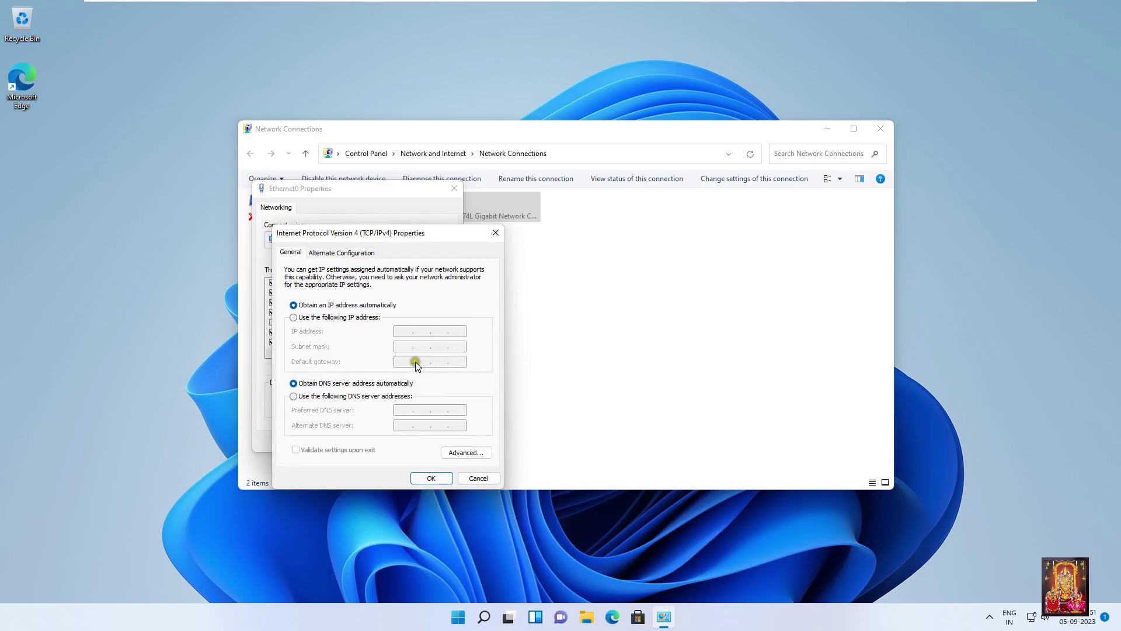
Assign Ethernet0 the static IP address 10.0.0.2, fill in its preferred DNS server, and close the network connections.
click(336, 317)
click(410, 330)
text(10.)
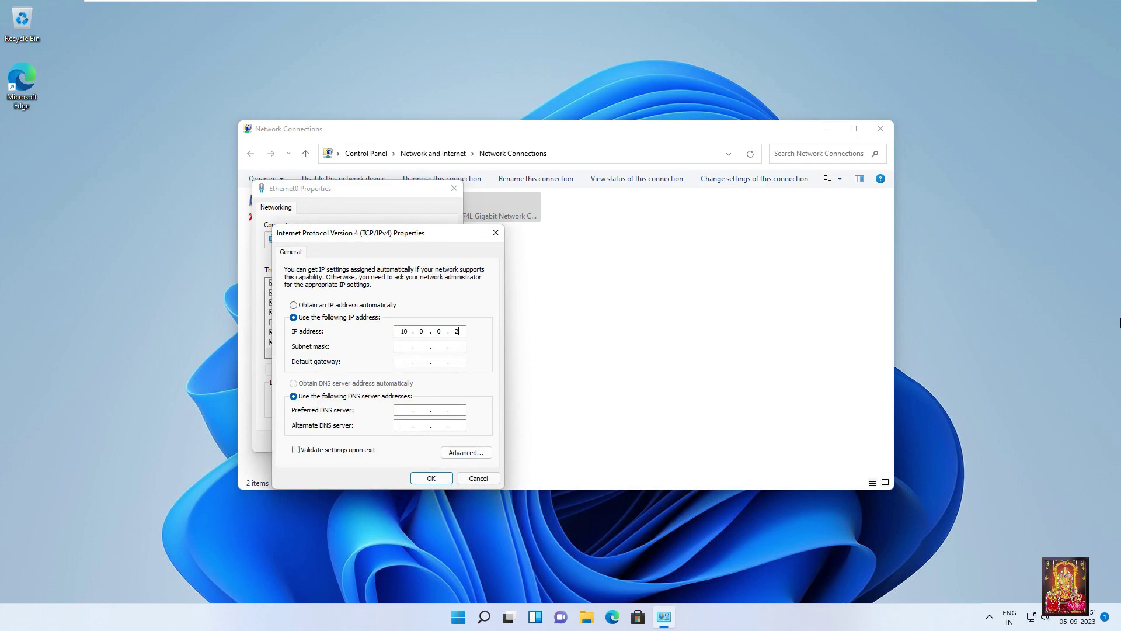
key(Tab)
key(Tab)
key(Tab)
key(Tab)
text(10.)
click(419, 480)
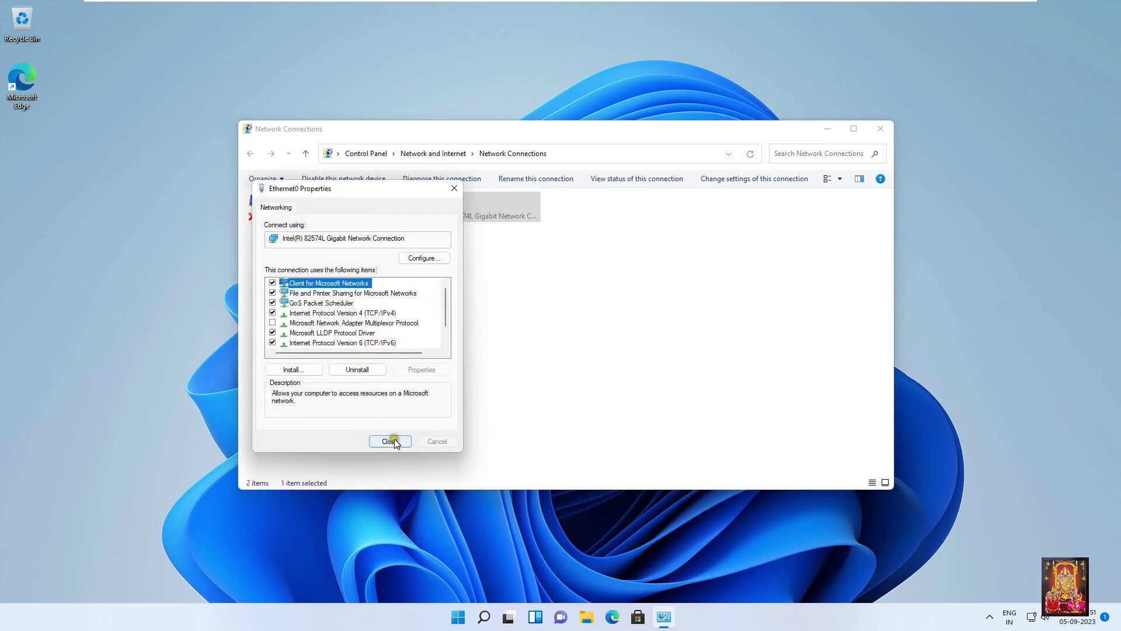
click(394, 439)
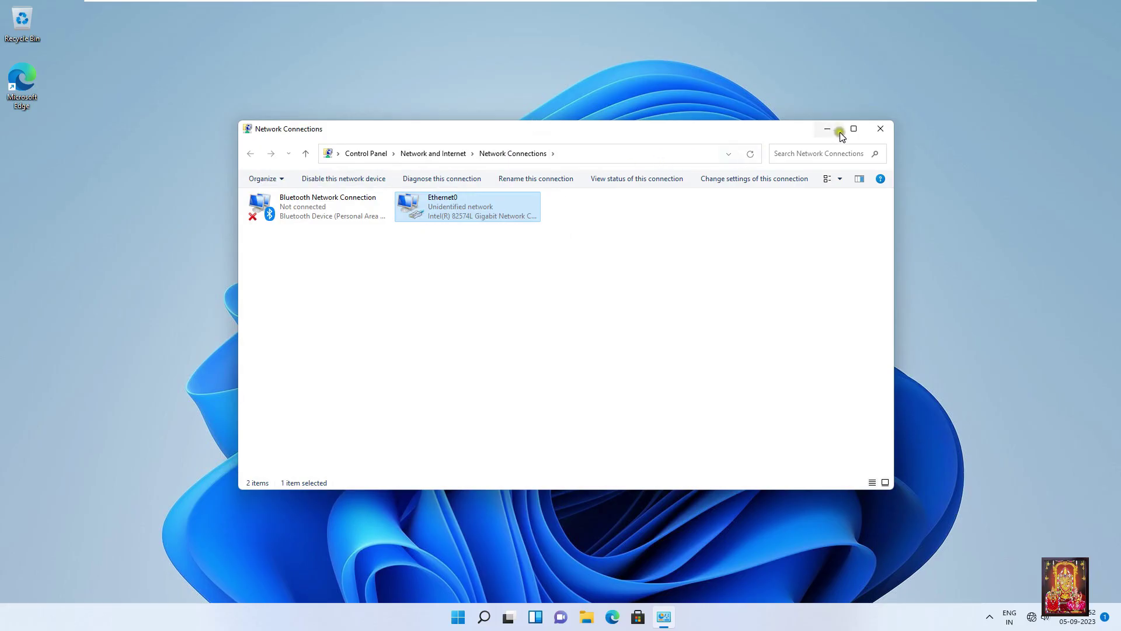
click(883, 132)
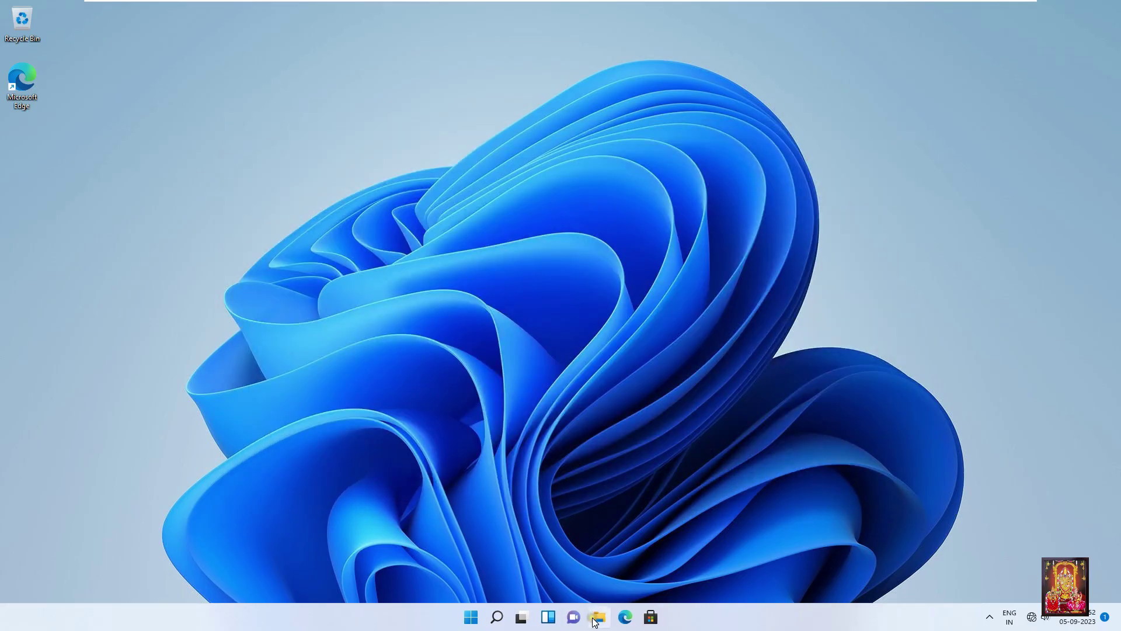
Open the properties of This PC and go to its domain or workgroup settings.
key(super+e)
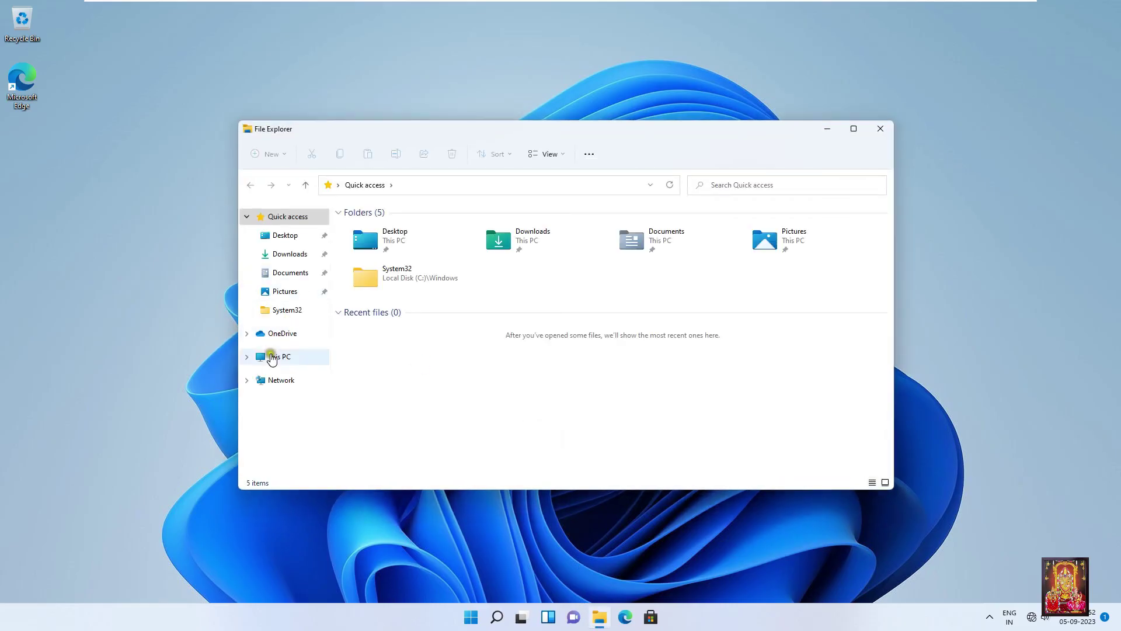
click(273, 361)
right_click(276, 363)
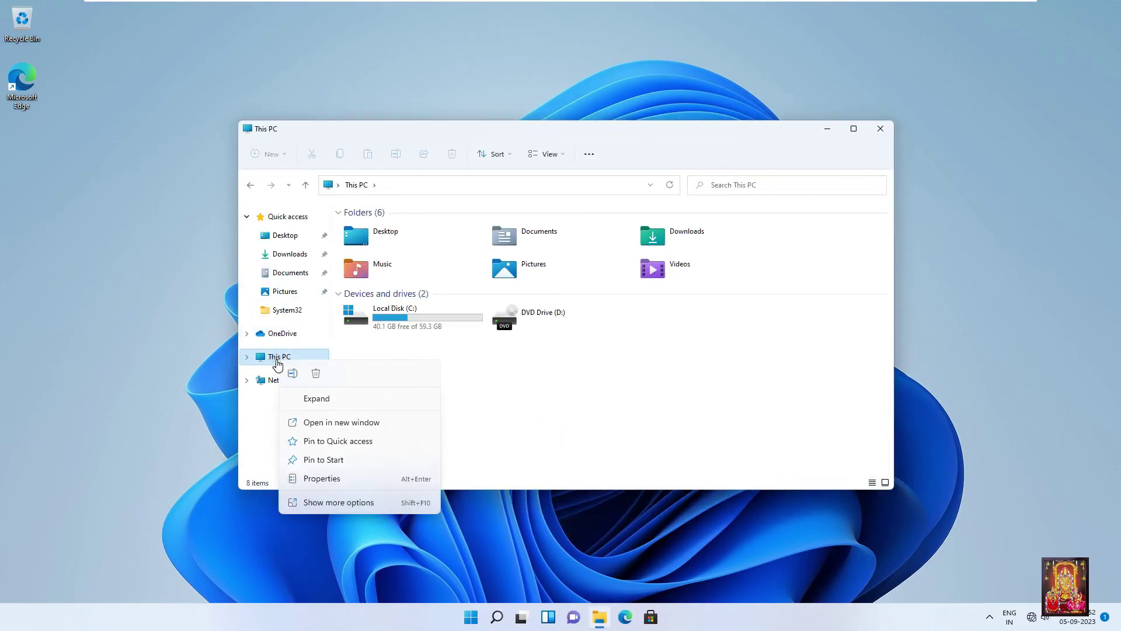
click(325, 496)
click(363, 492)
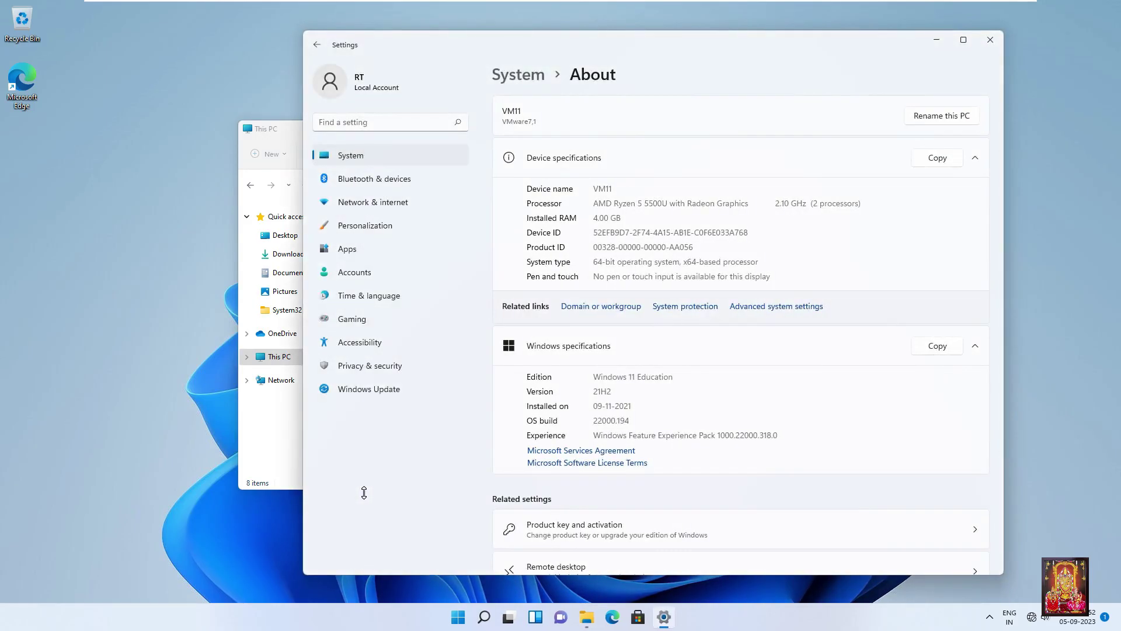
click(602, 311)
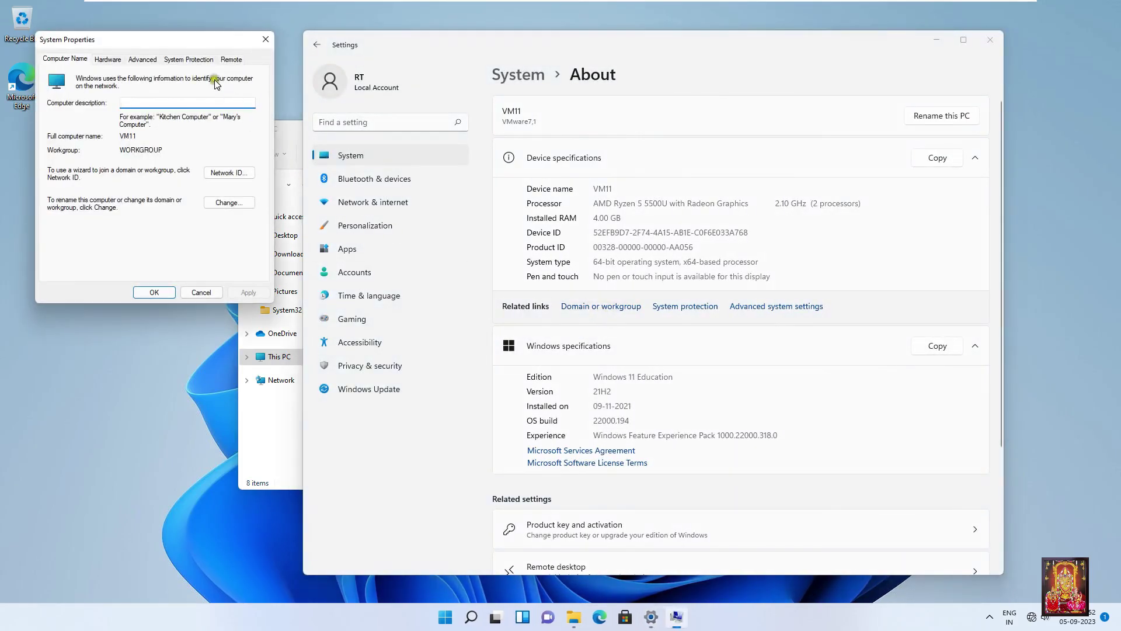
Change the computer's membership to the domain rs.local.
drag(138, 38, 667, 67)
click(756, 233)
click(595, 228)
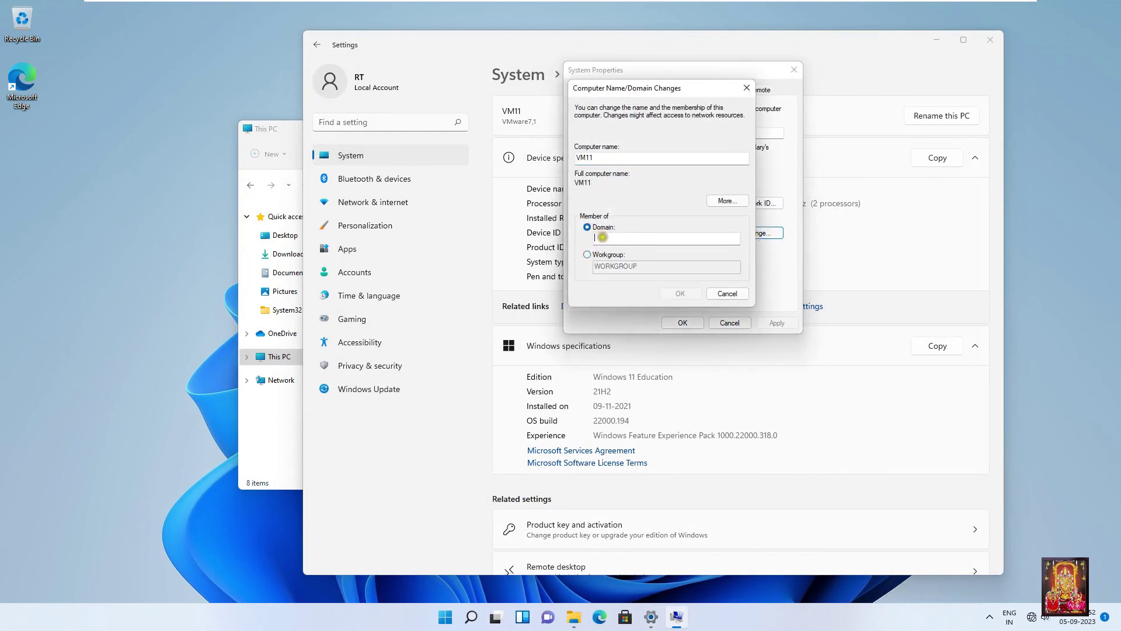
text(rs.local)
key(Return)
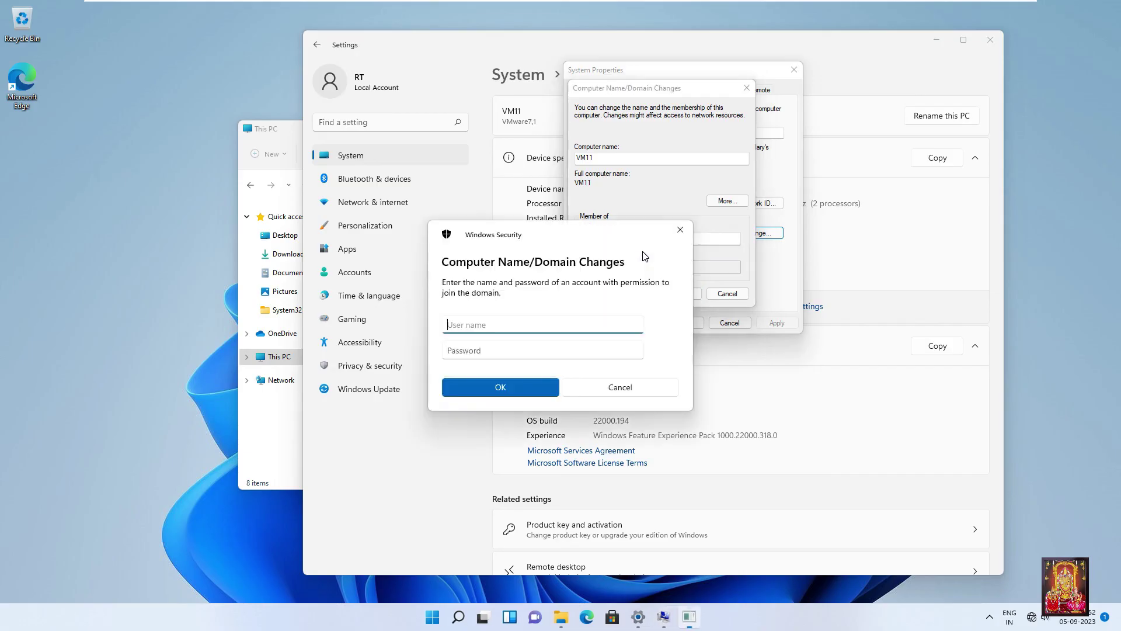
Authorize the domain join with the administrator account and its password.
text(administrator)
key(Tab)
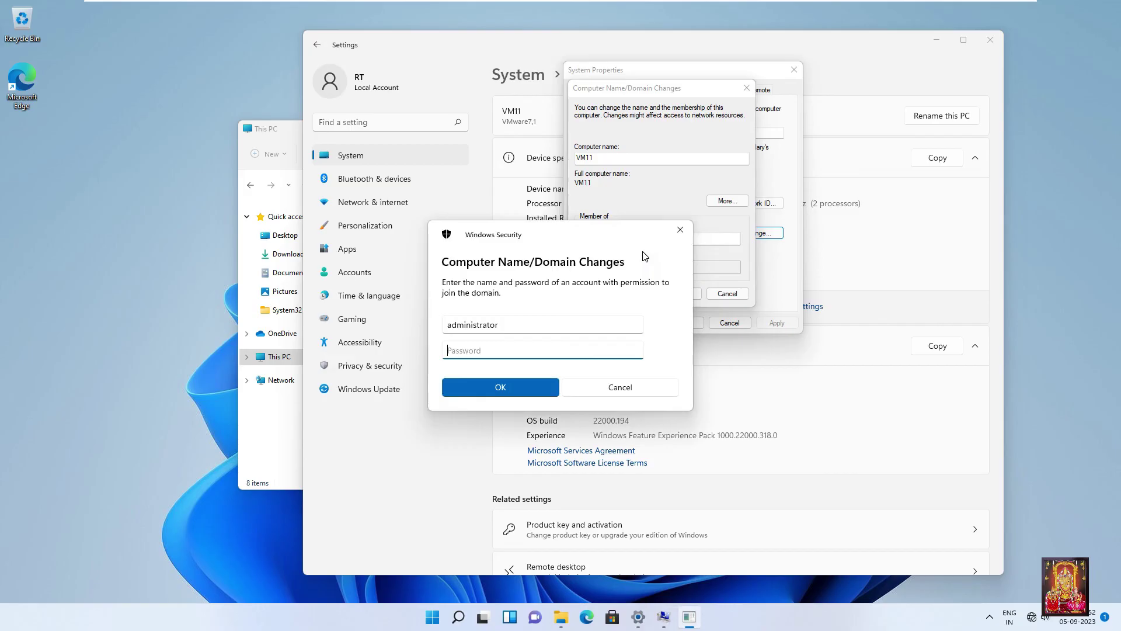
text(••••••)
key(Return)
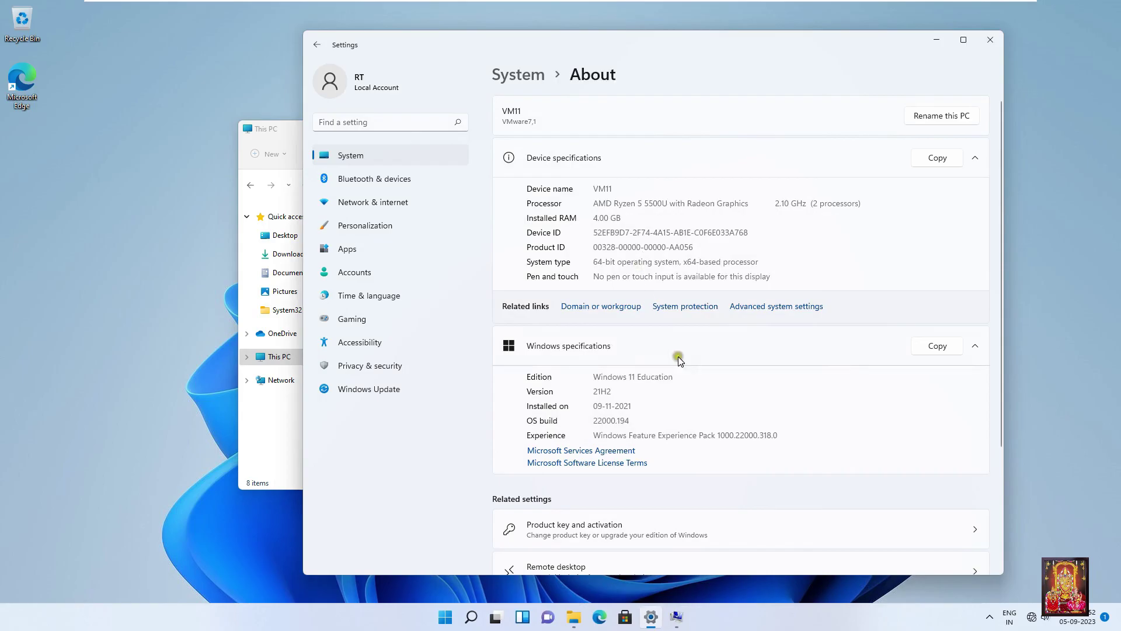
click(677, 618)
click(629, 243)
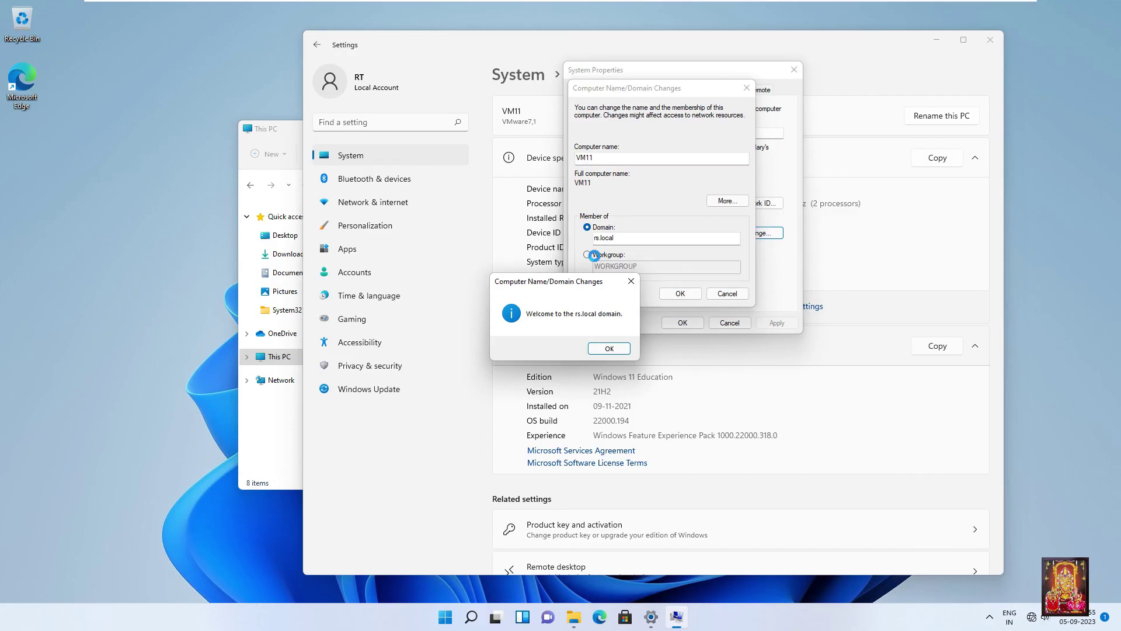
Acknowledge the domain join messages, close the system properties and restart the computer immediately.
click(605, 347)
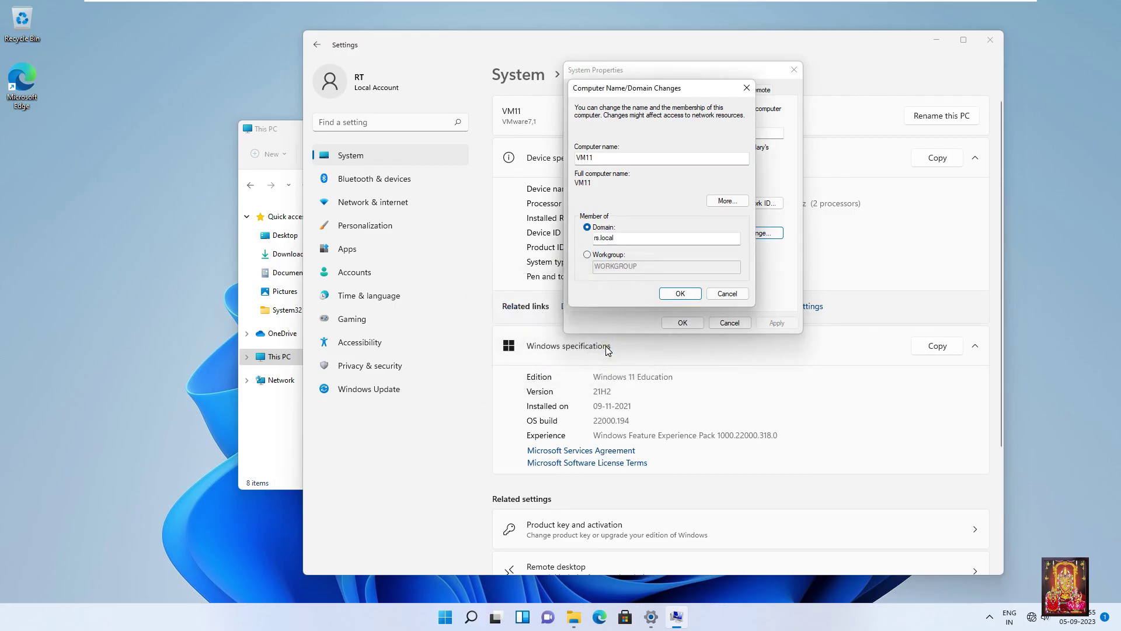
click(639, 319)
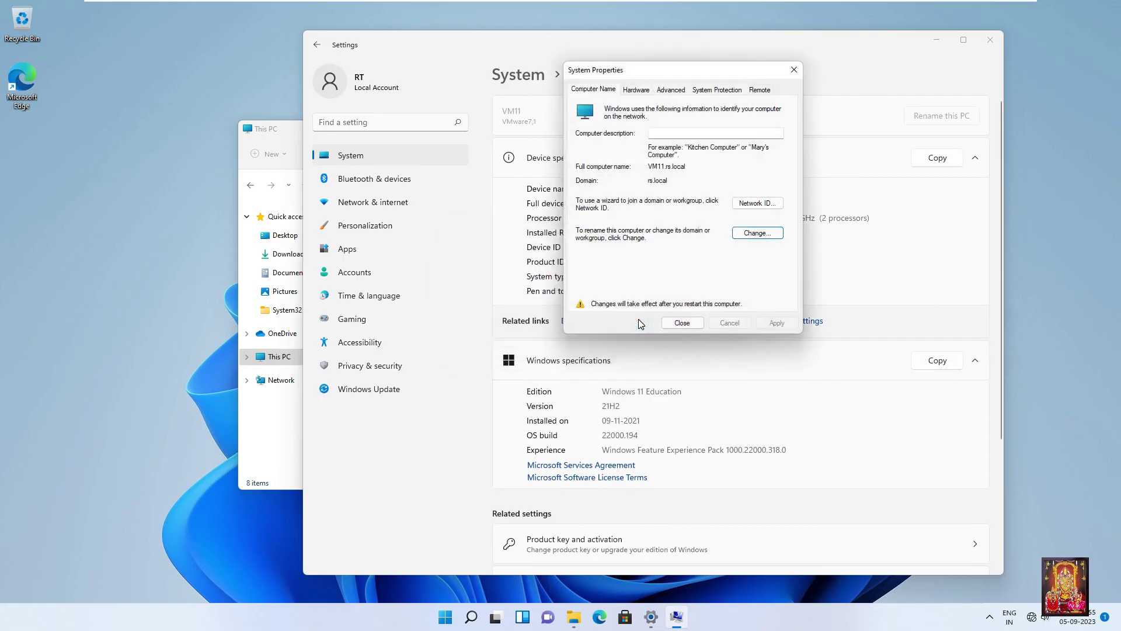
click(677, 323)
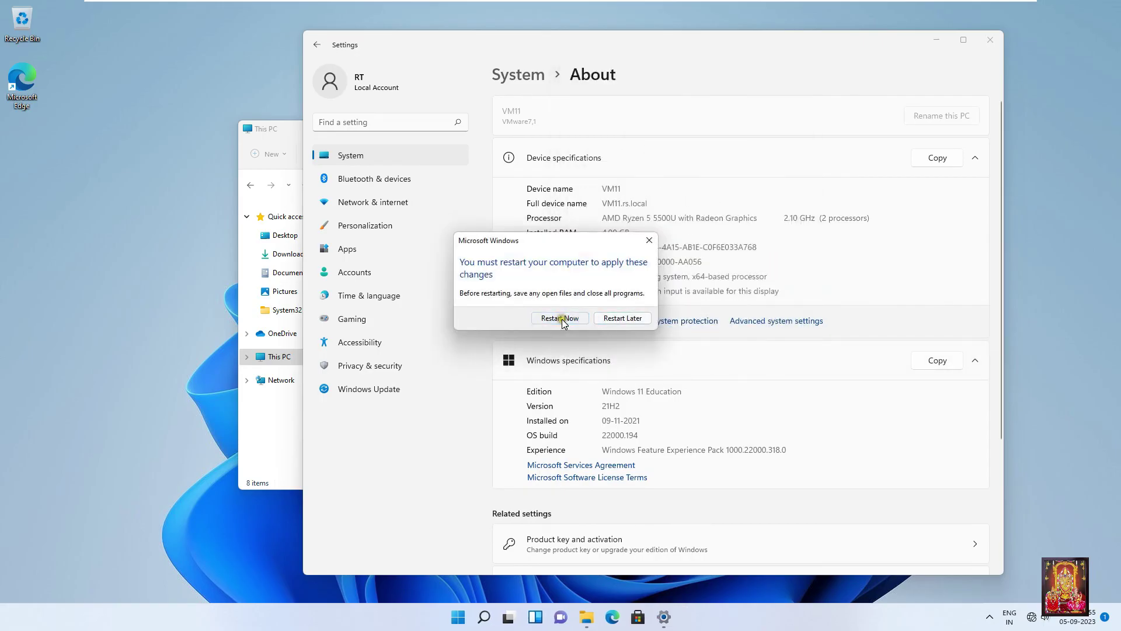
click(561, 318)
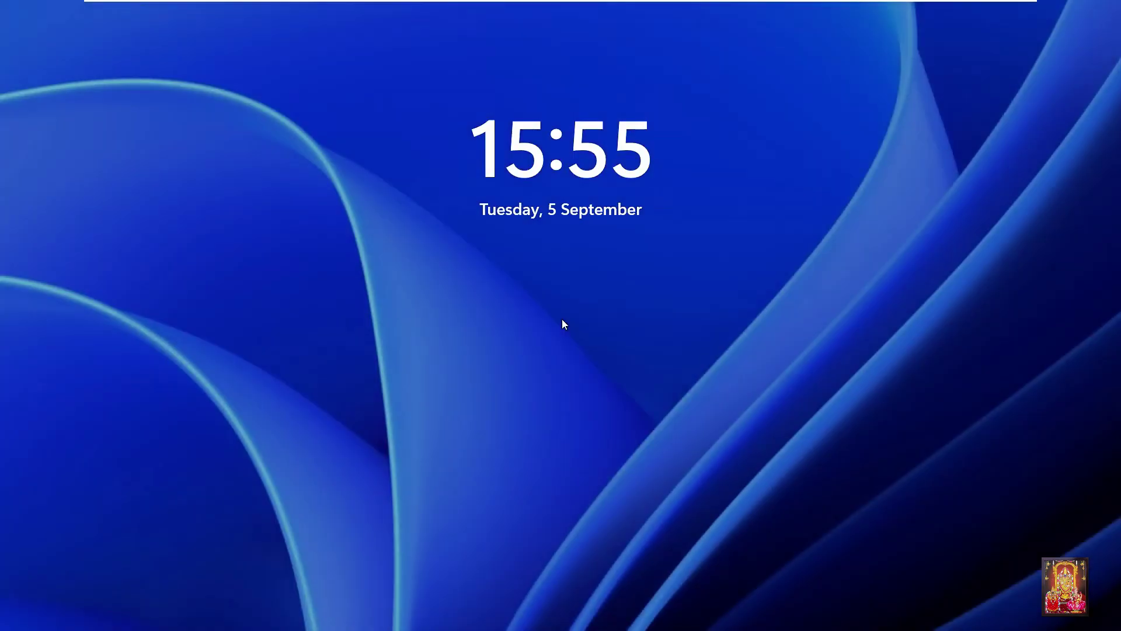
Sign in to Windows as the other user user0 with the account password and dismiss the Start menu.
click(562, 319)
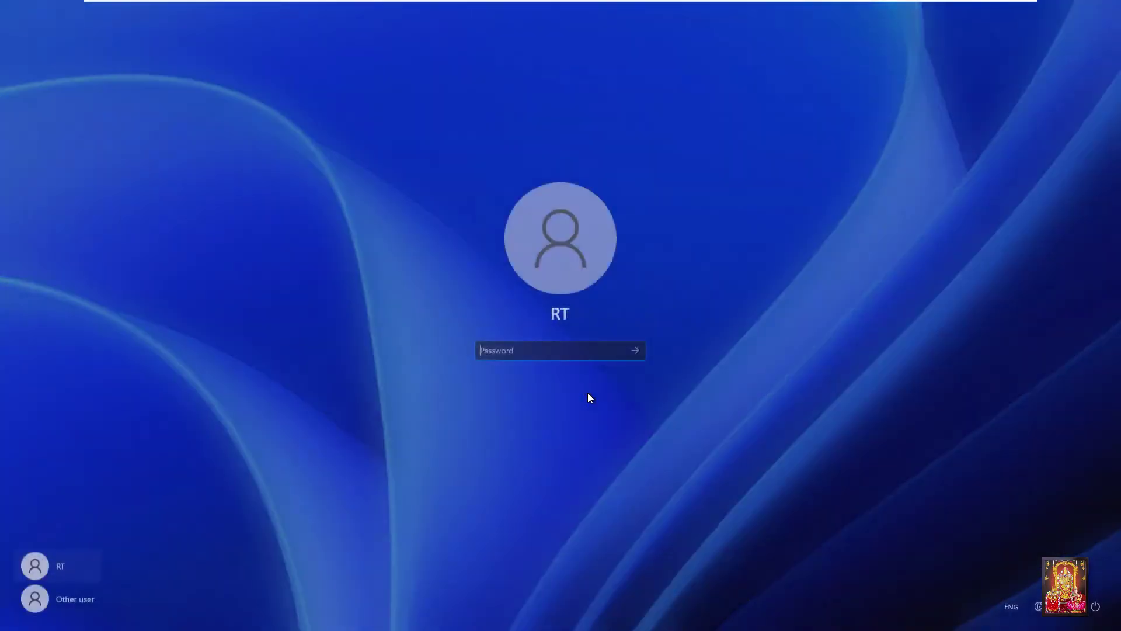
click(76, 598)
click(530, 347)
text(user0)
key(Tab)
text(•••••••)
key(BackSpace)
key(BackSpace)
key(BackSpace)
key(BackSpace)
key(BackSpace)
key(BackSpace)
key(BackSpace)
text(••••••)
key(Return)
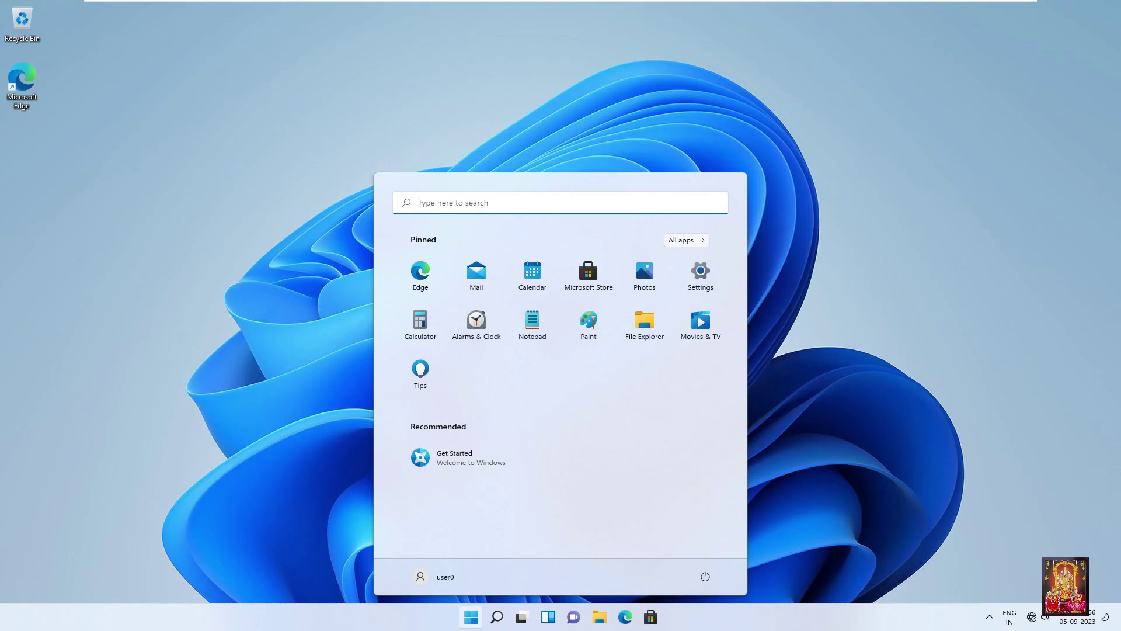
click(293, 487)
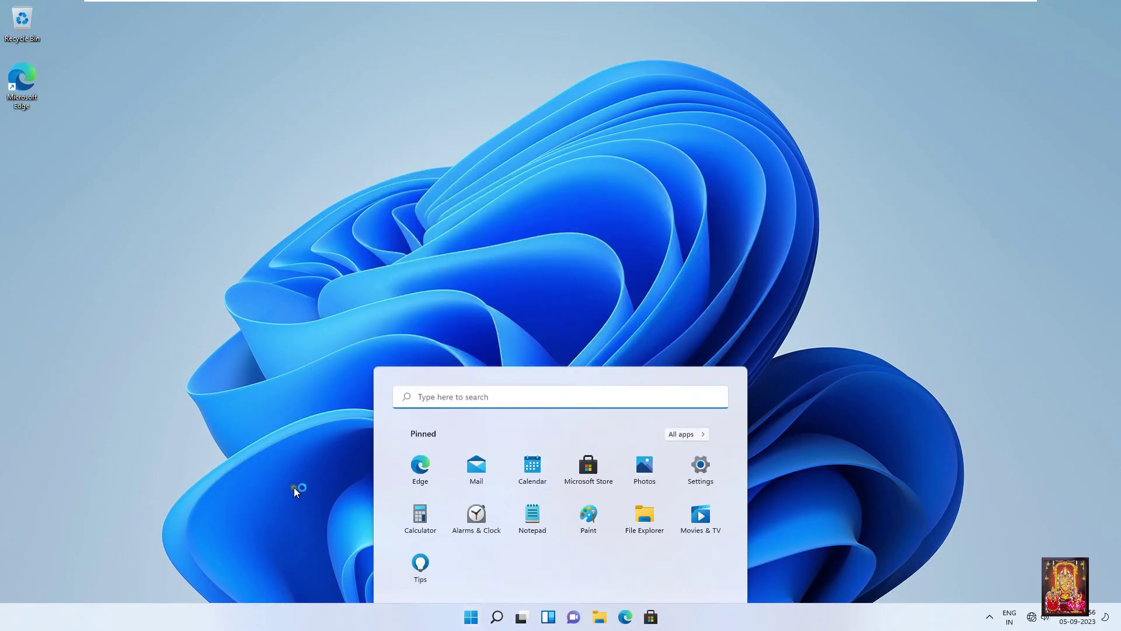